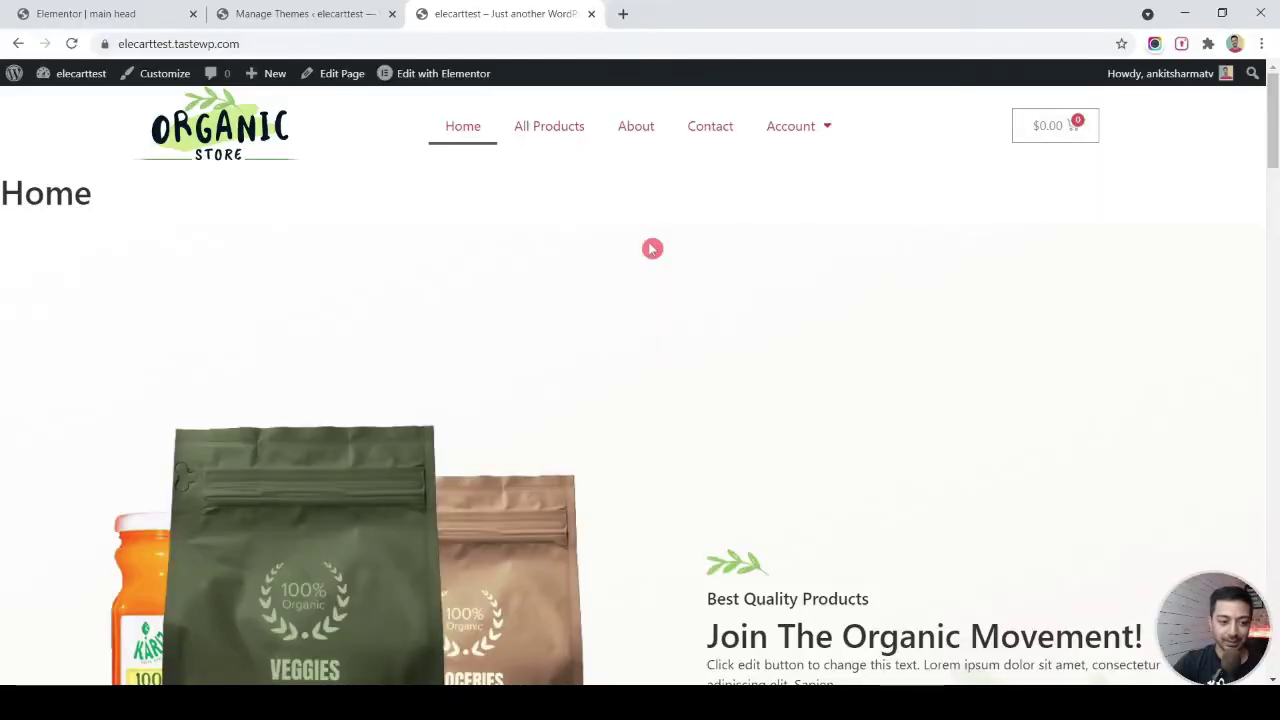
# - In the 'main head' header, delete the old cart widget and add a Menu Cart beside the navigation
pyautogui.scroll(-1, 652, 248)
pyautogui.scroll(1, 652, 248)
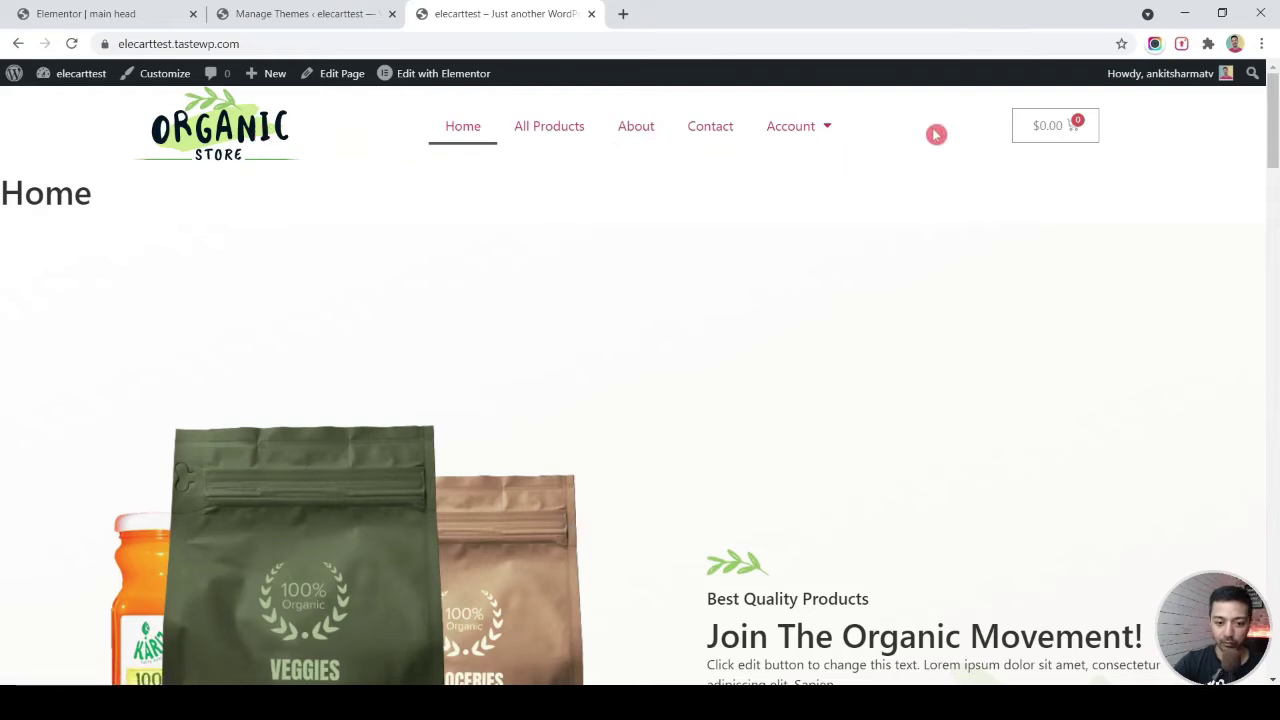
pyautogui.click(120, 8)
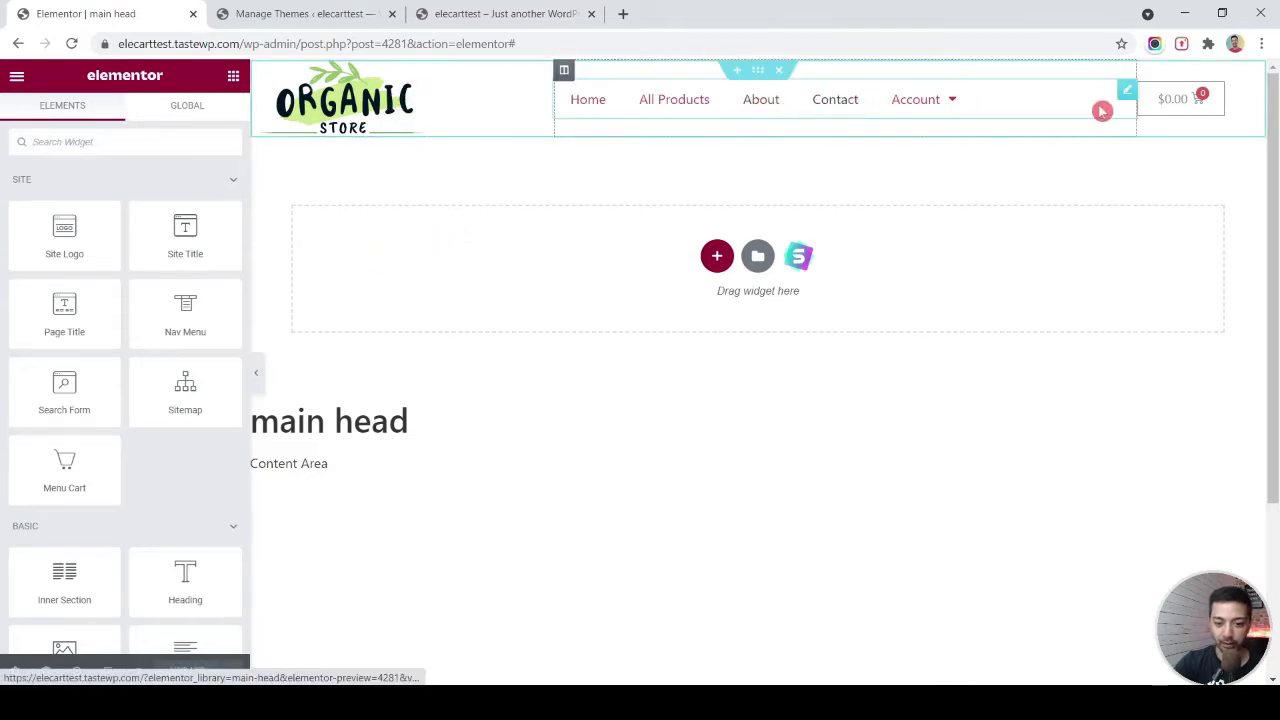
pyautogui.rightClick(1210, 104)
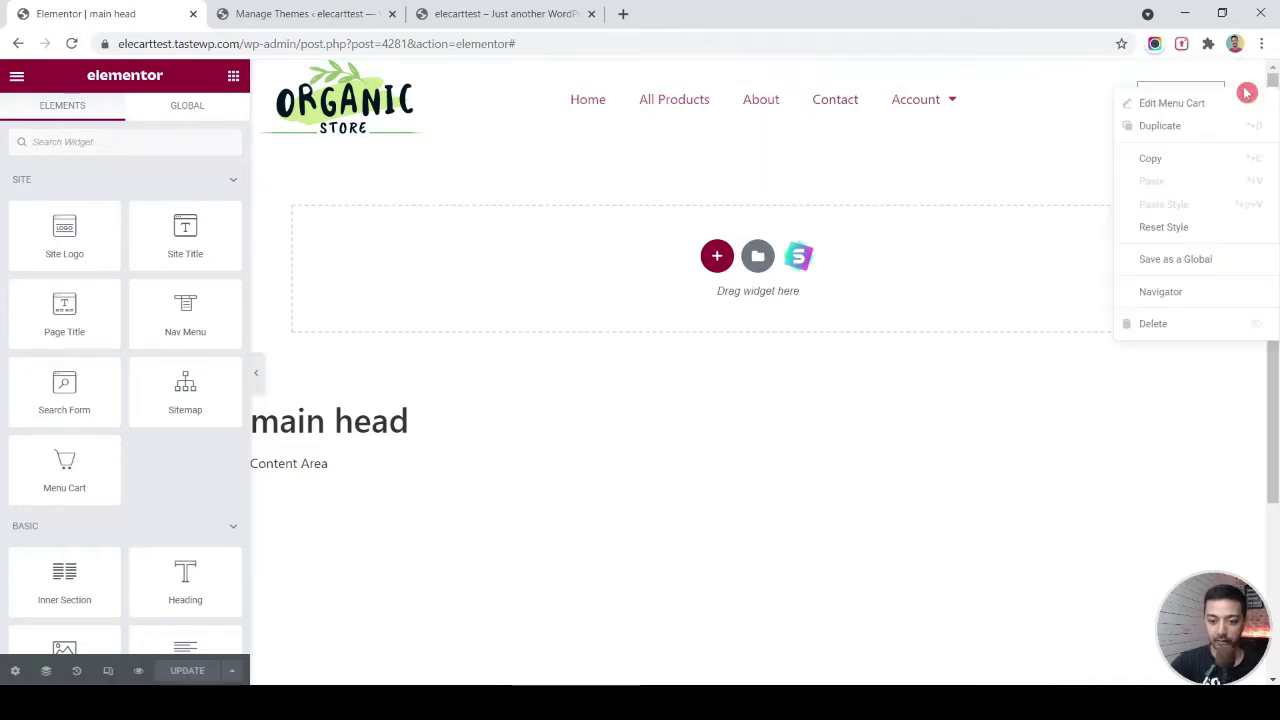
pyautogui.click(1173, 335)
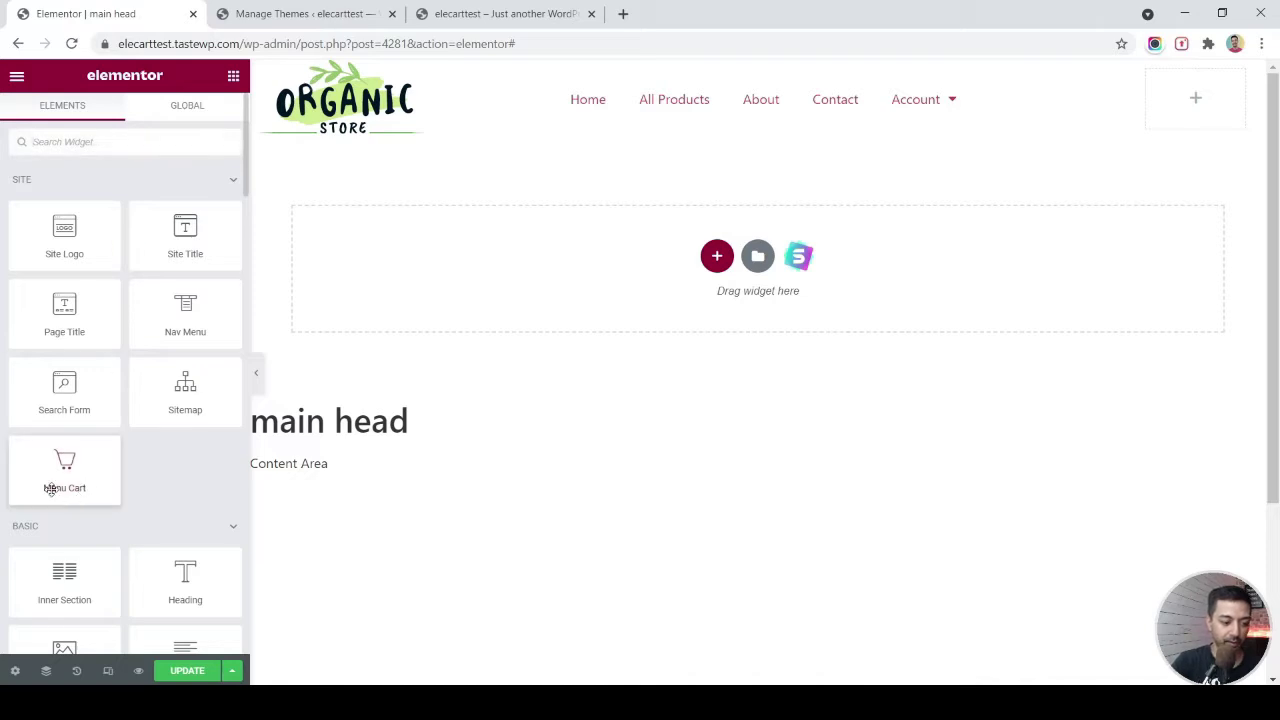
pyautogui.moveTo(36, 484); pyautogui.dragTo(1166, 108)
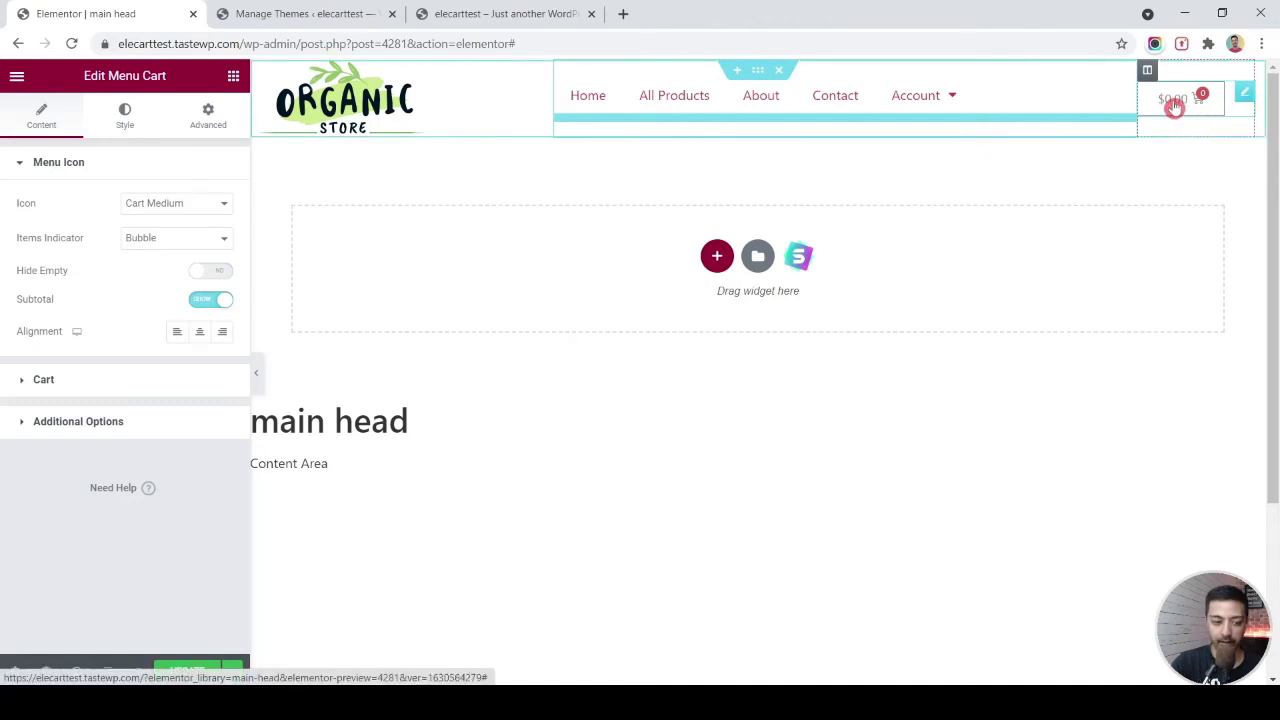
# - Set the cart Menu Icon to Basket Solid after trying Cart Solid
pyautogui.click(150, 205)
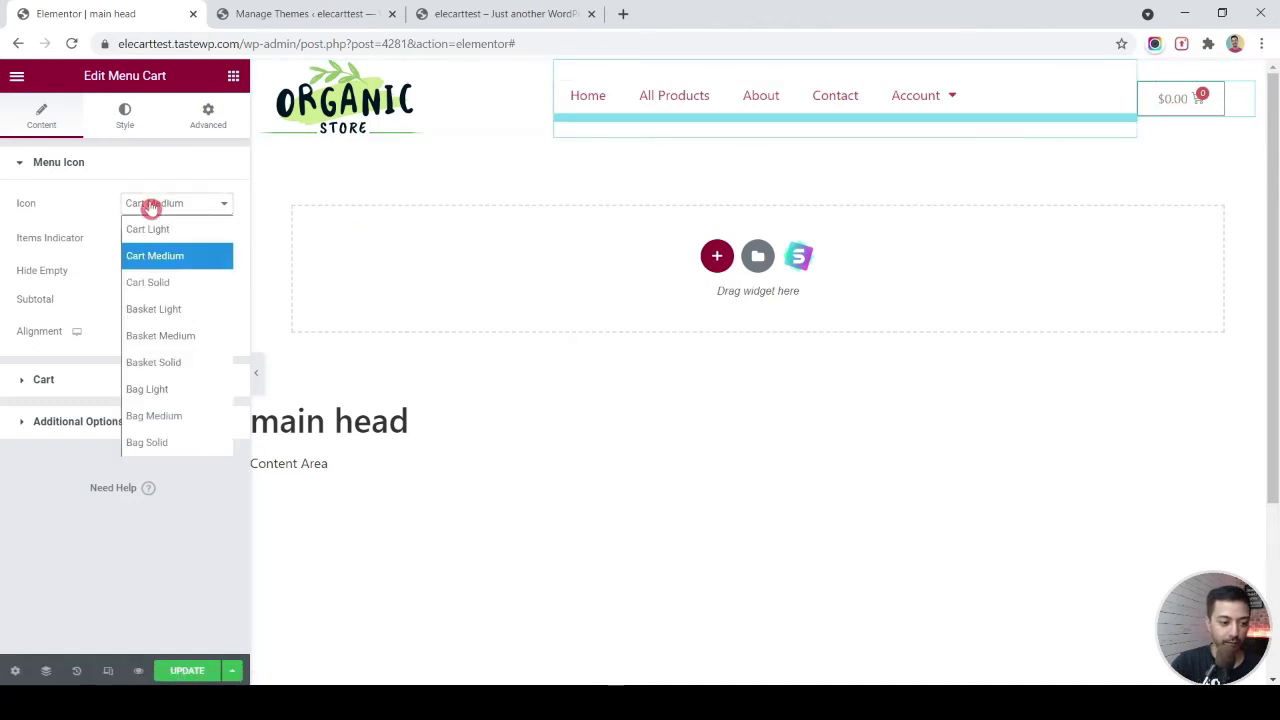
pyautogui.click(153, 284)
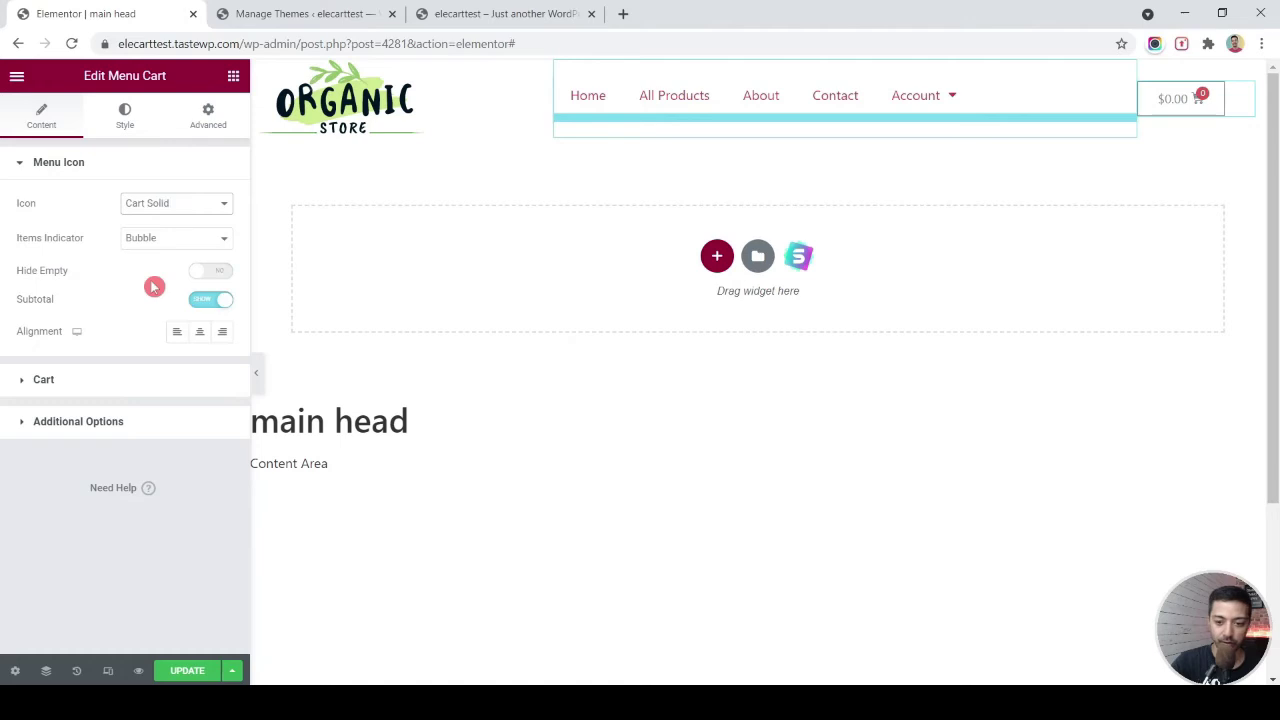
pyautogui.click(170, 205)
pyautogui.click(164, 359)
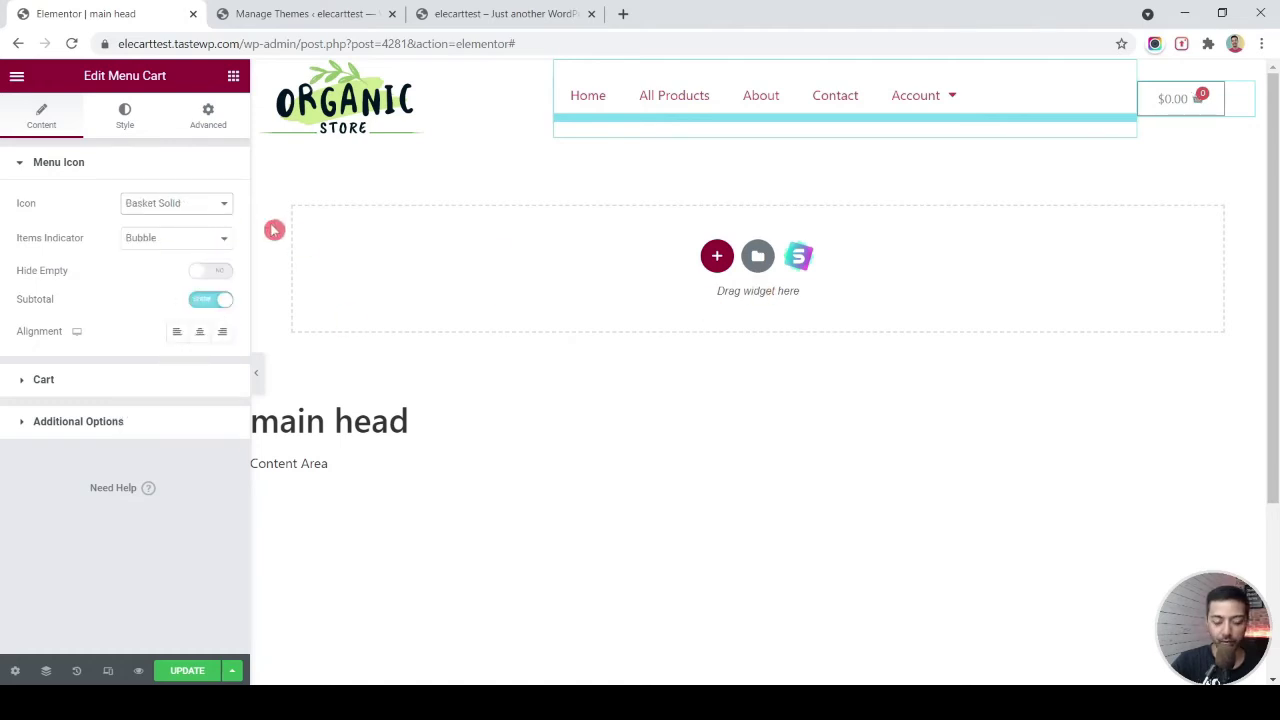
pyautogui.click(177, 206)
pyautogui.click(179, 208)
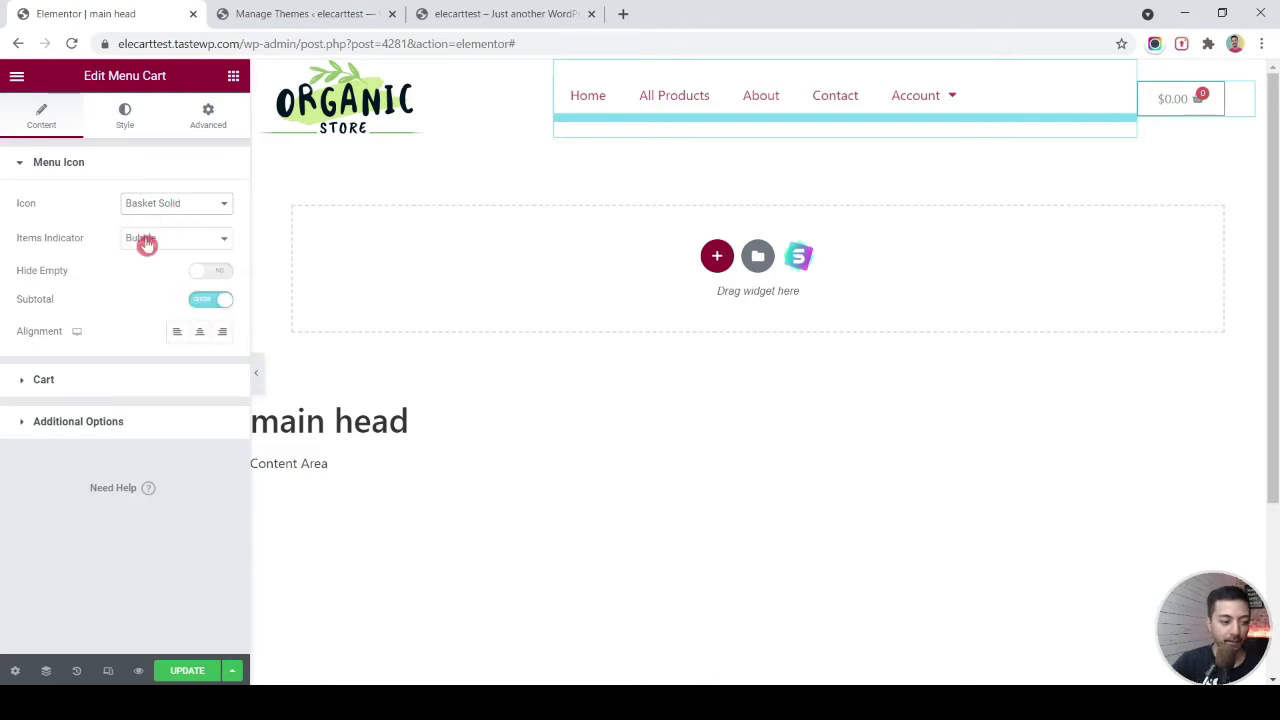
# - Try the Plain and None items indicators, keep Bubble, and preview the empty cart
pyautogui.click(158, 245)
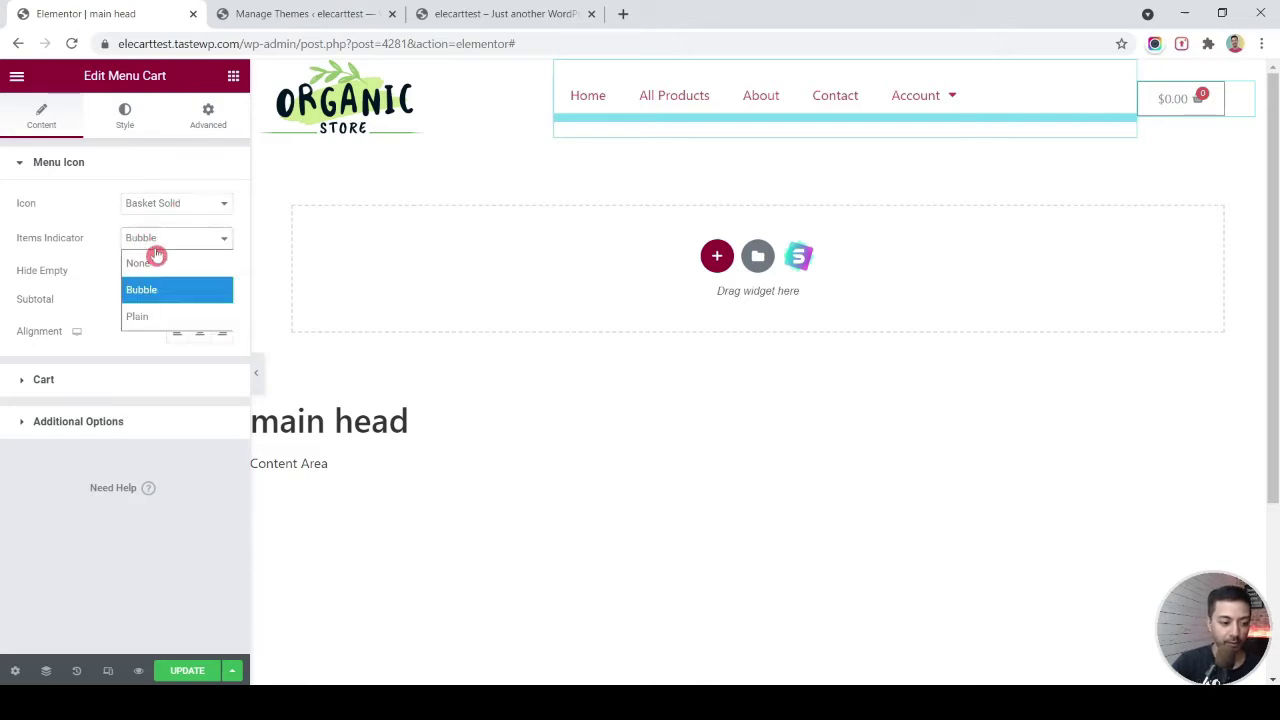
pyautogui.click(160, 317)
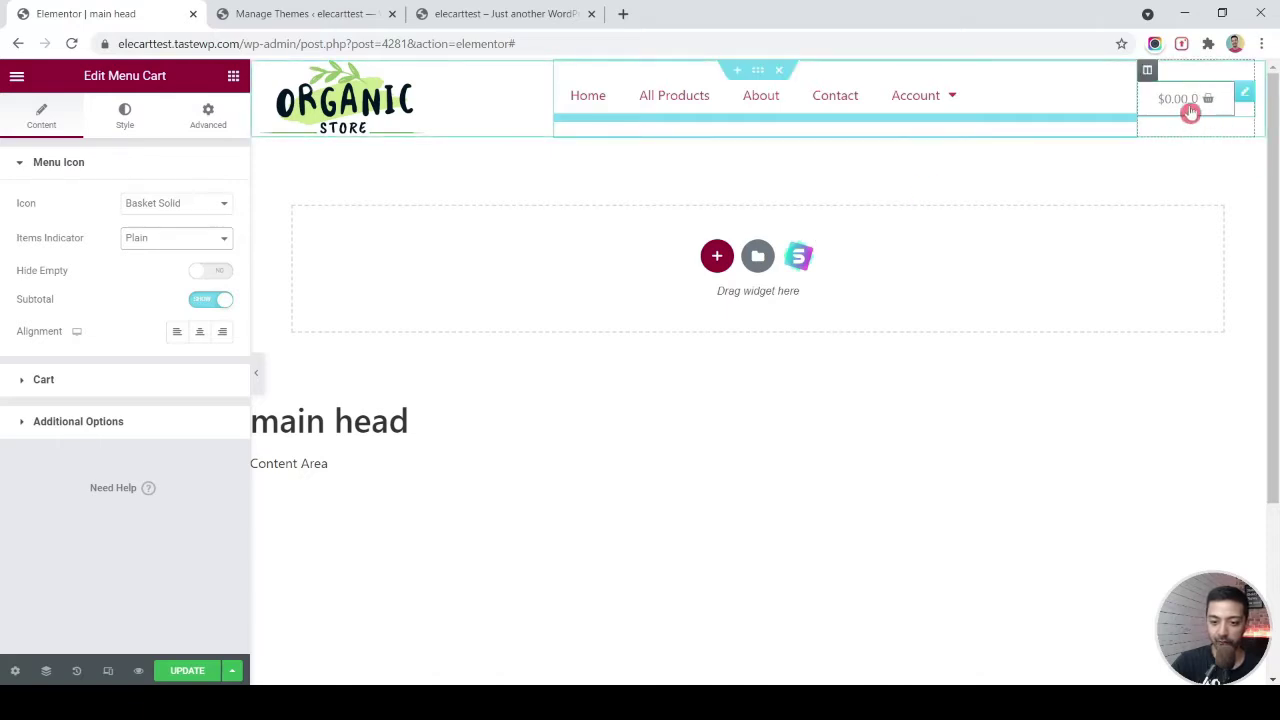
pyautogui.click(172, 240)
pyautogui.click(158, 287)
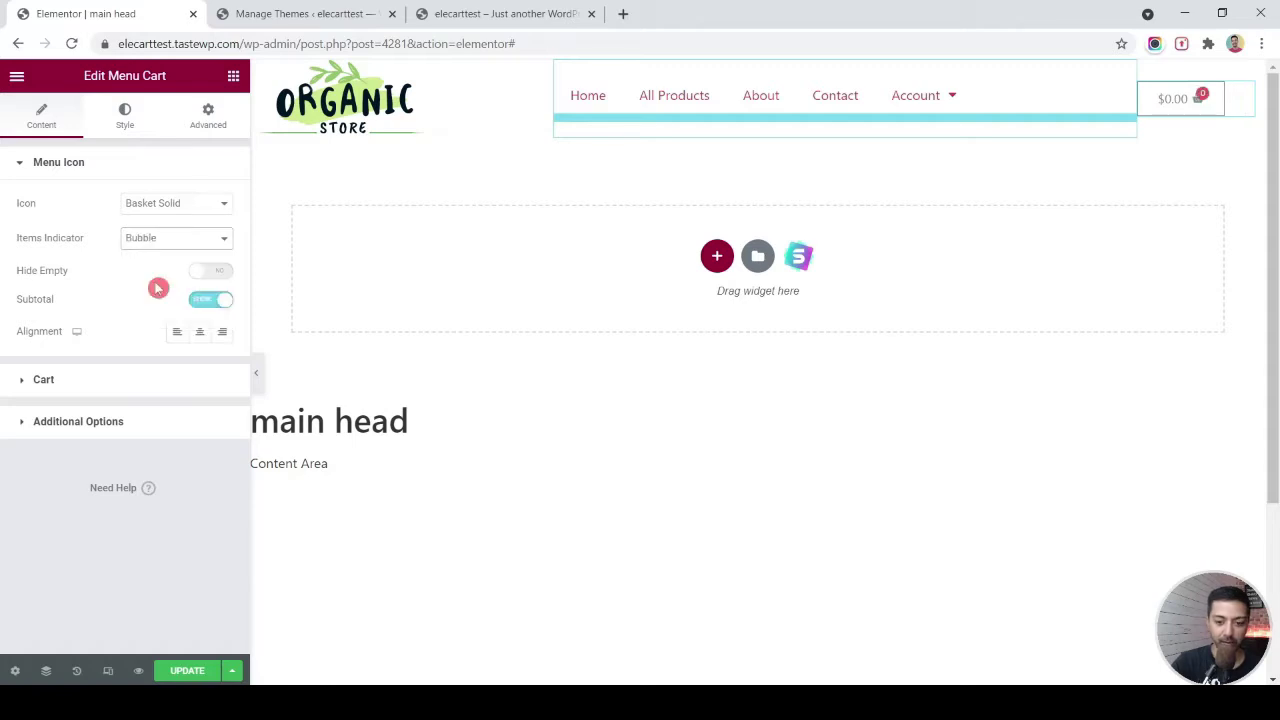
pyautogui.click(162, 240)
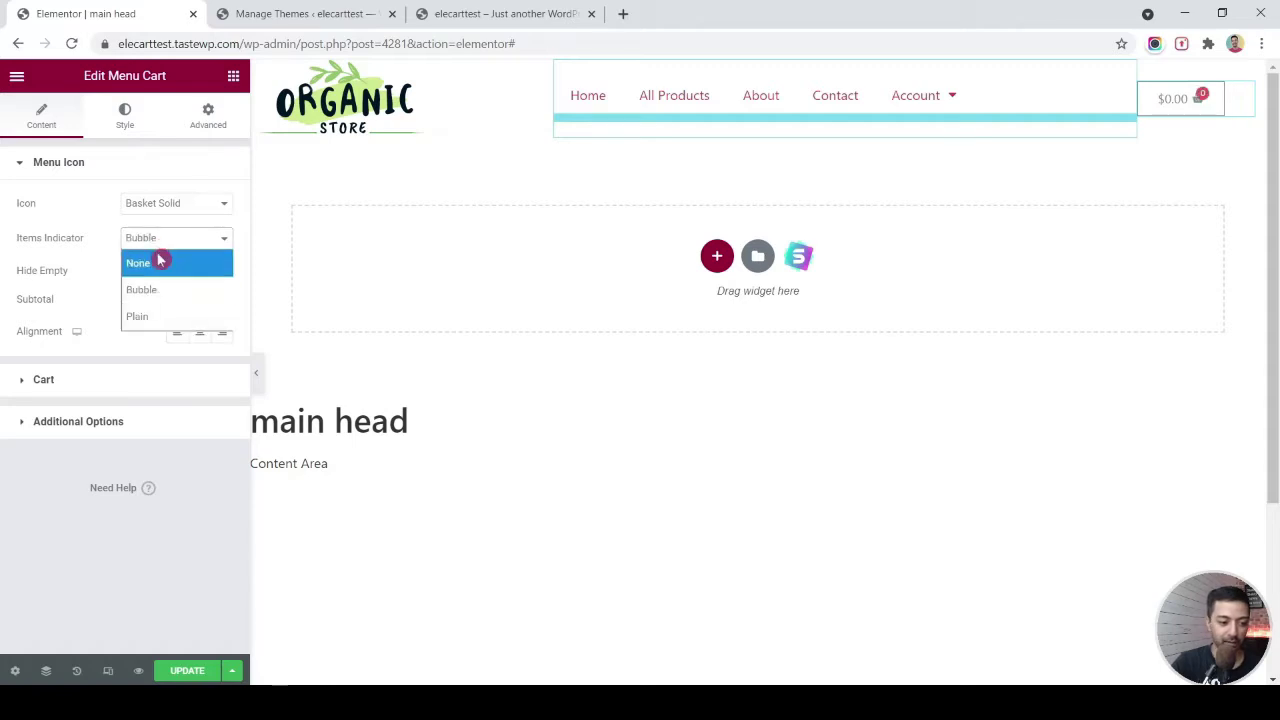
pyautogui.click(160, 260)
pyautogui.click(178, 247)
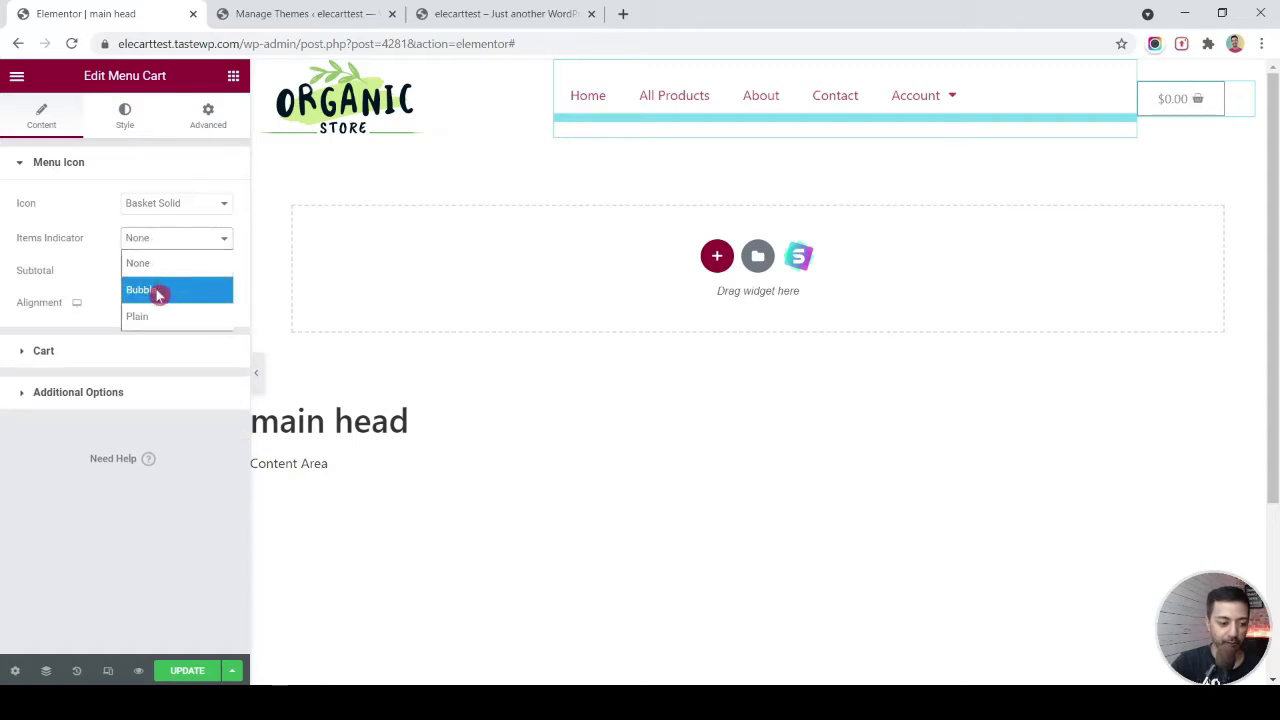
pyautogui.click(160, 290)
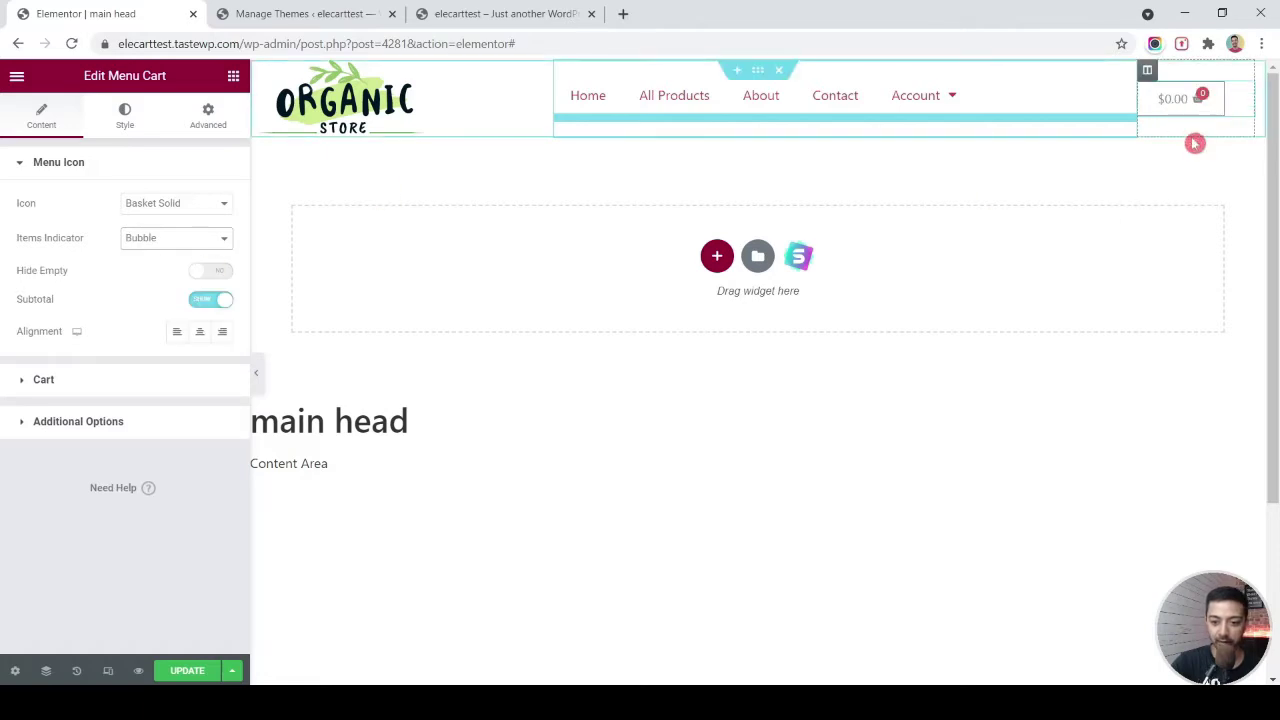
pyautogui.click(1196, 100)
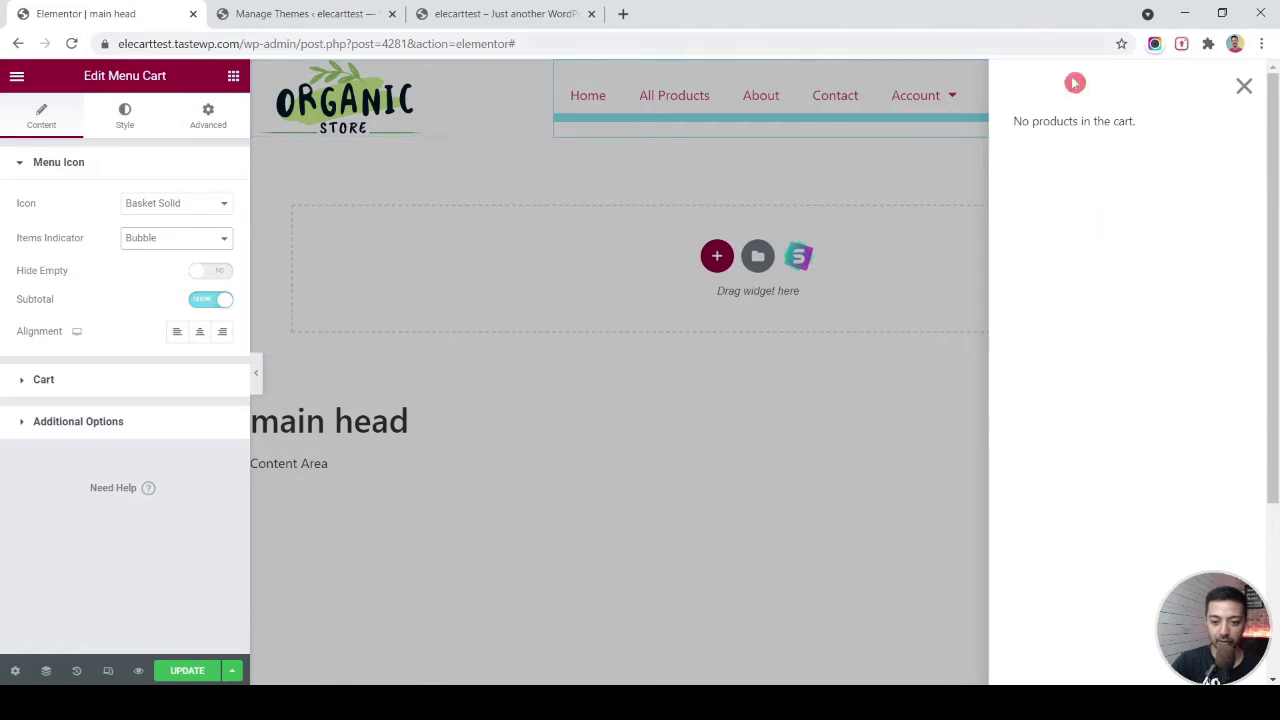
pyautogui.click(1244, 88)
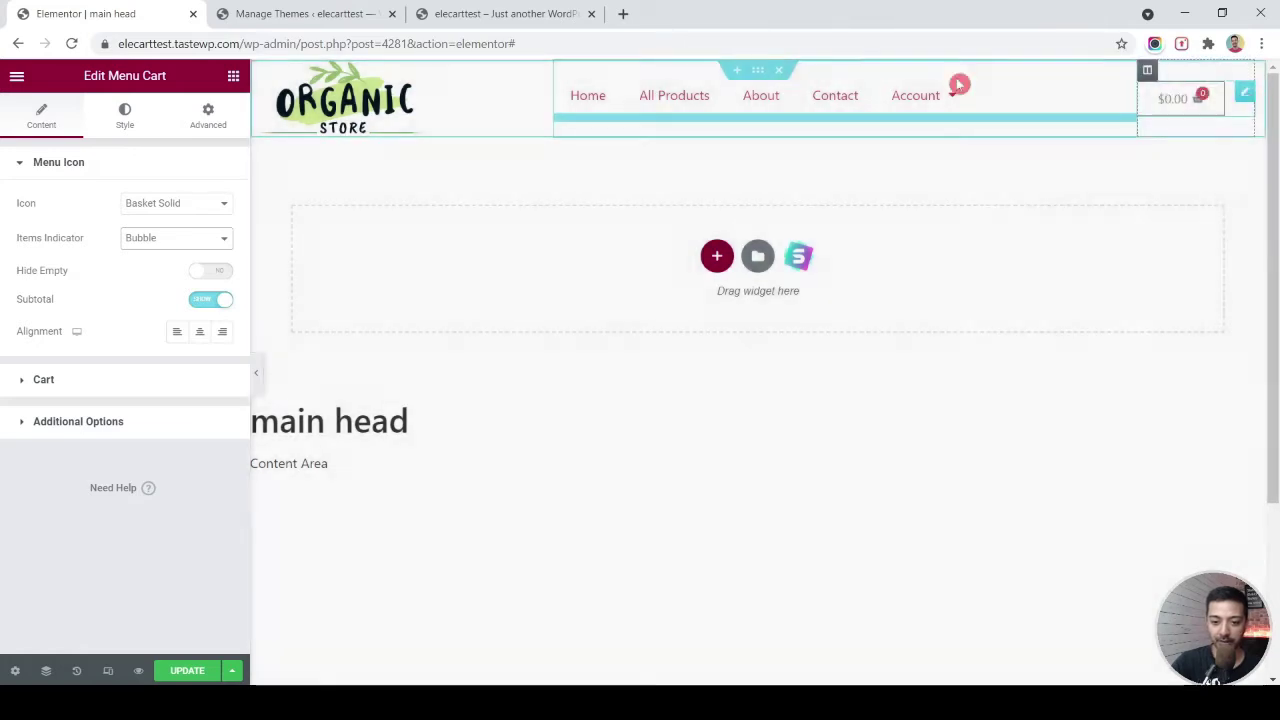
# - Expand the Cart settings, preview the side cart and try placing it on the left
pyautogui.click(46, 380)
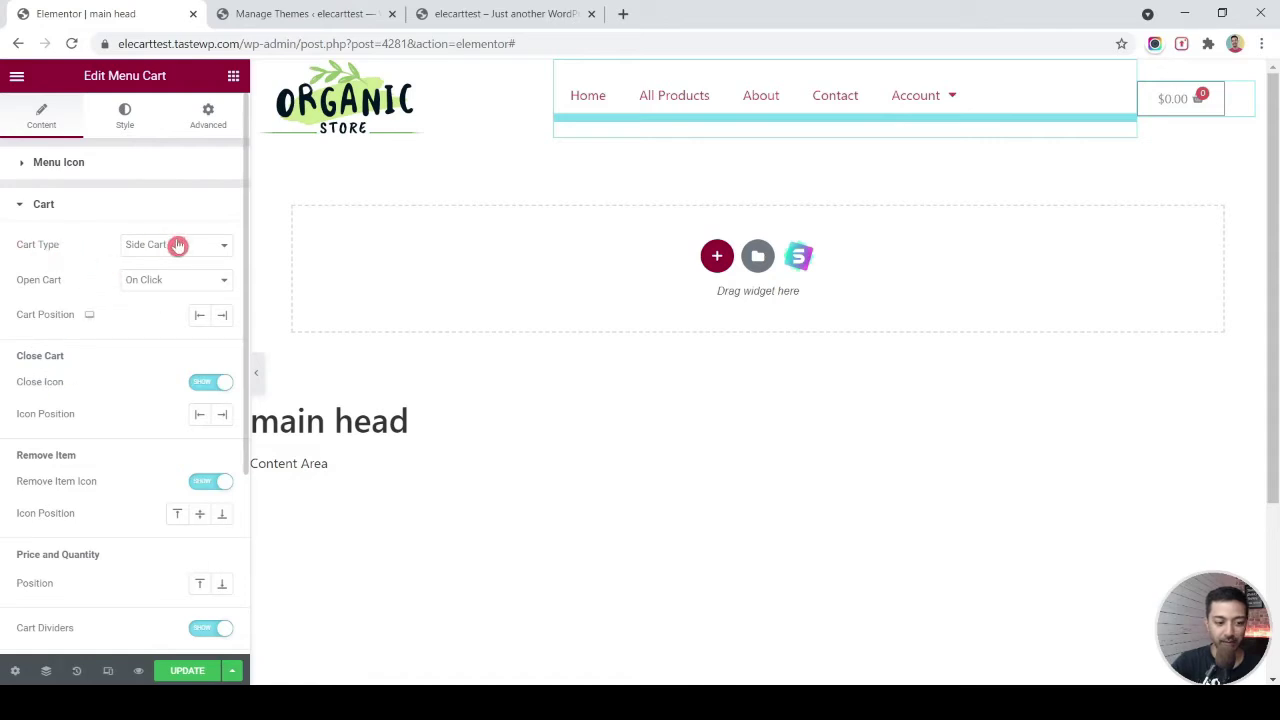
pyautogui.click(1177, 102)
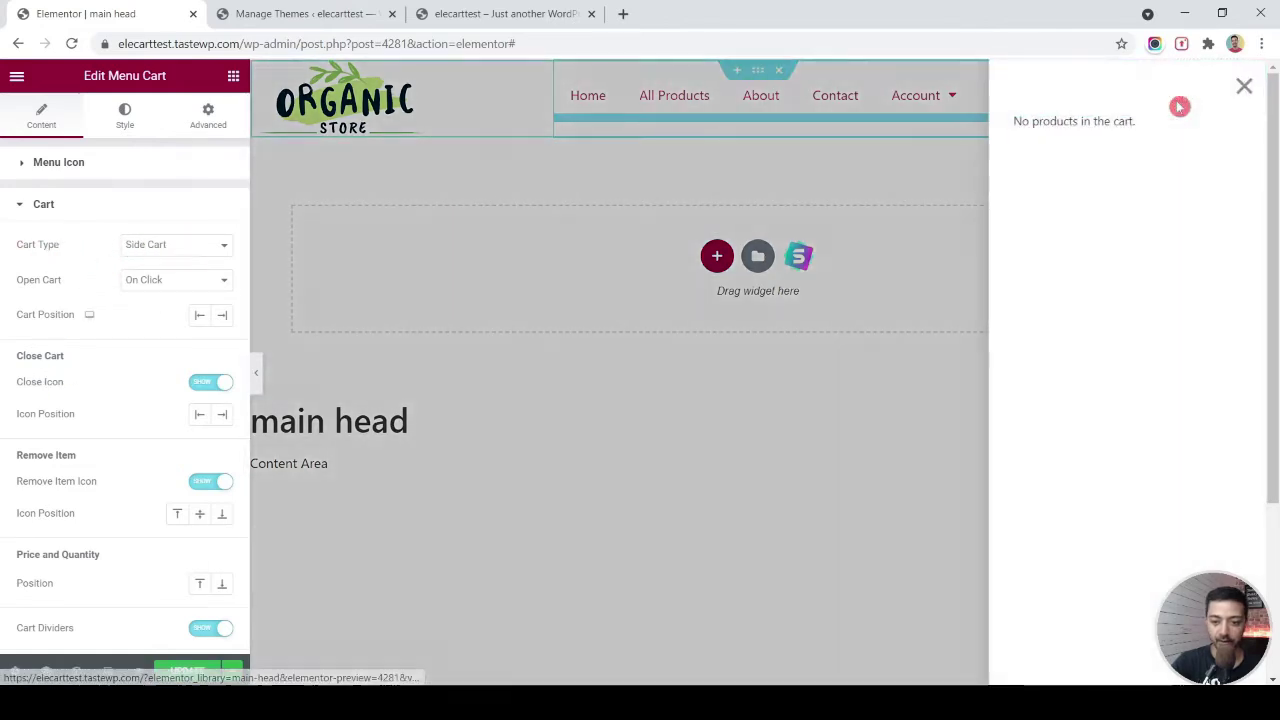
pyautogui.click(202, 316)
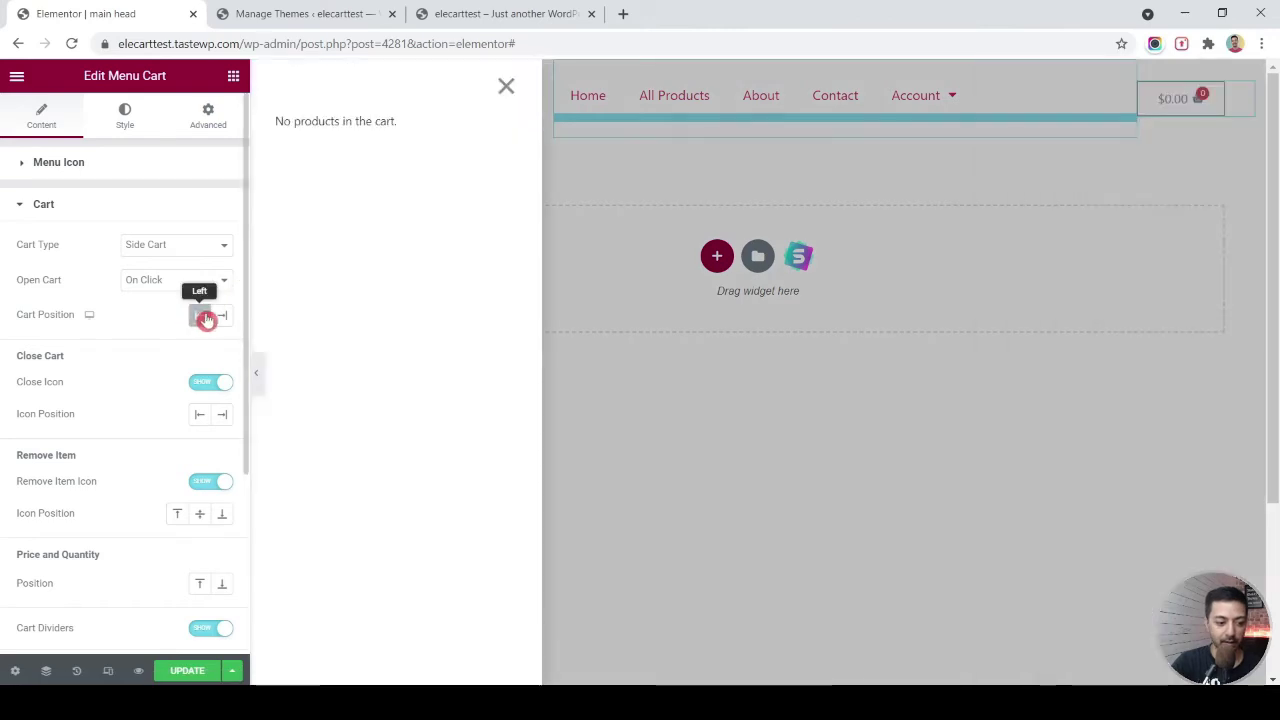
pyautogui.click(503, 91)
# - Set Cart Type to Mini Cart and its Cart Position to Right
pyautogui.click(170, 246)
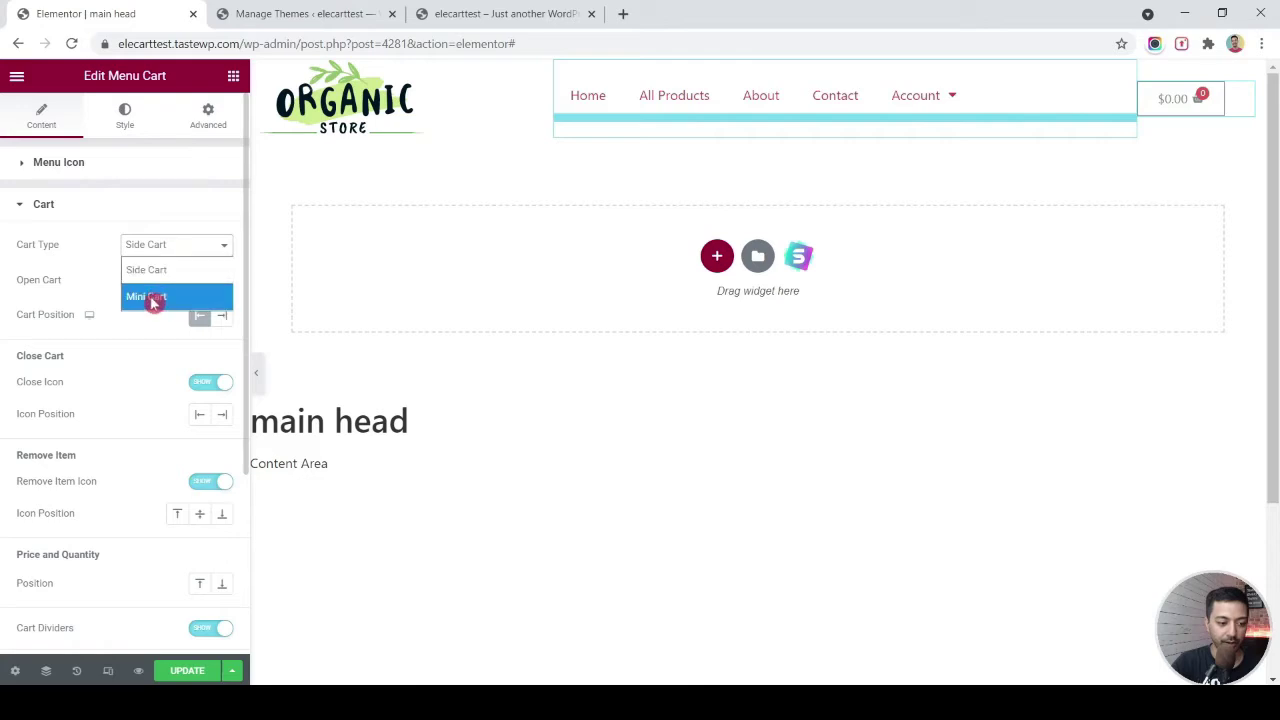
pyautogui.click(153, 297)
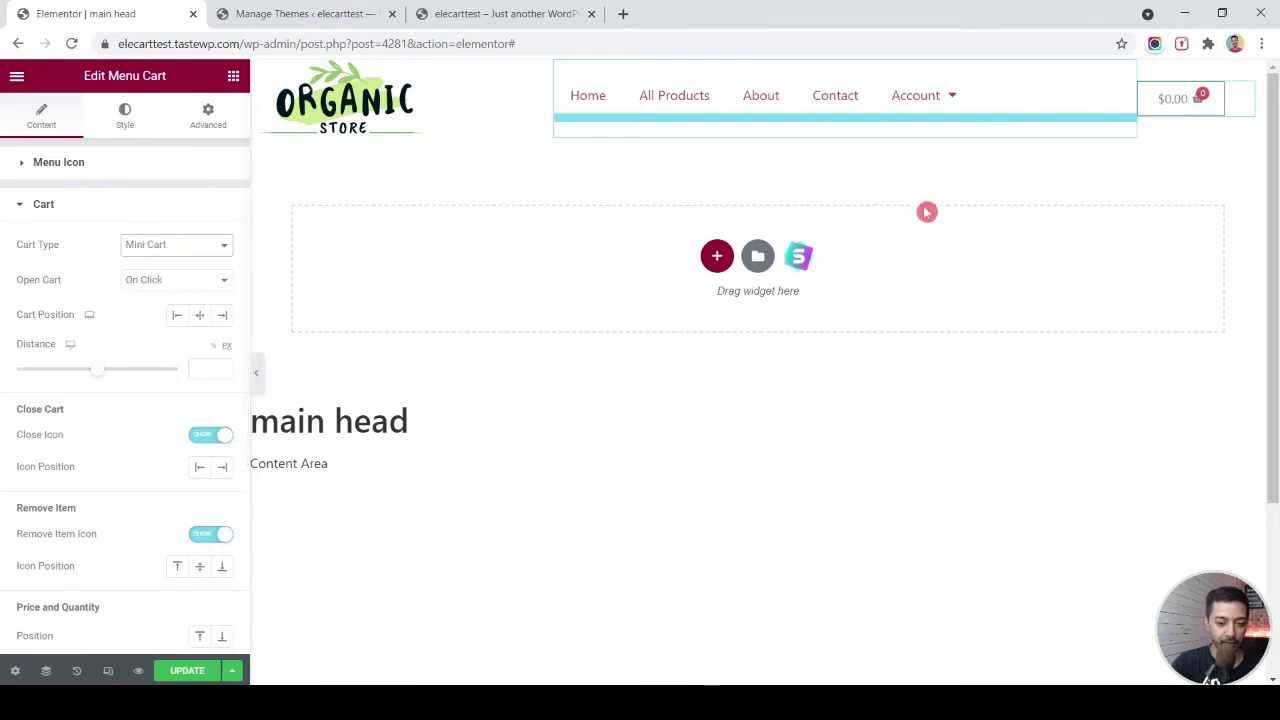
pyautogui.click(1180, 107)
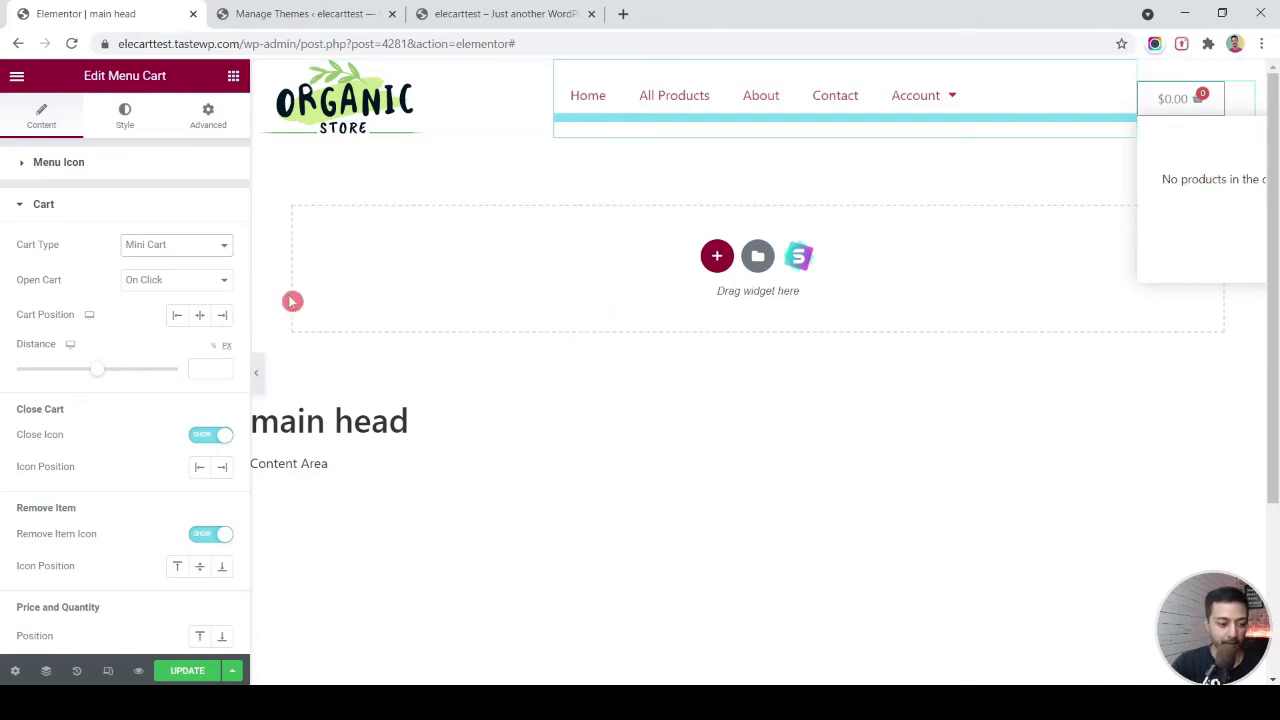
pyautogui.click(200, 315)
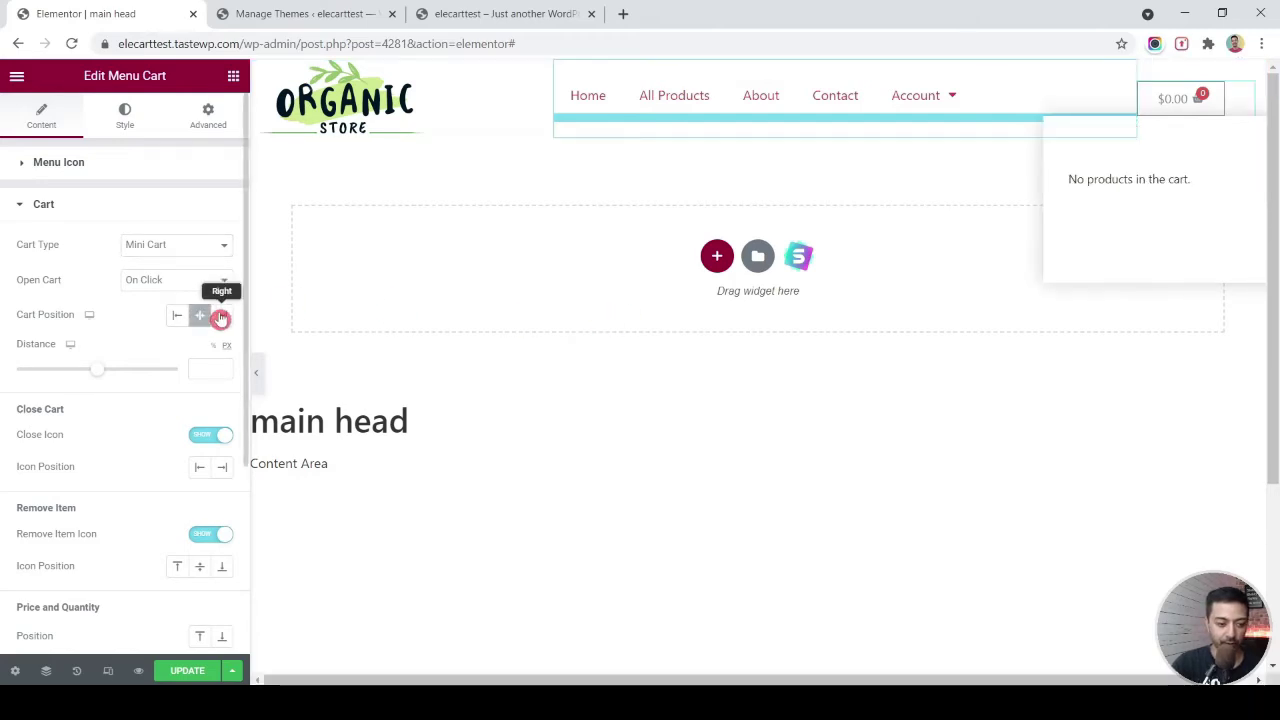
pyautogui.click(222, 315)
pyautogui.click(180, 316)
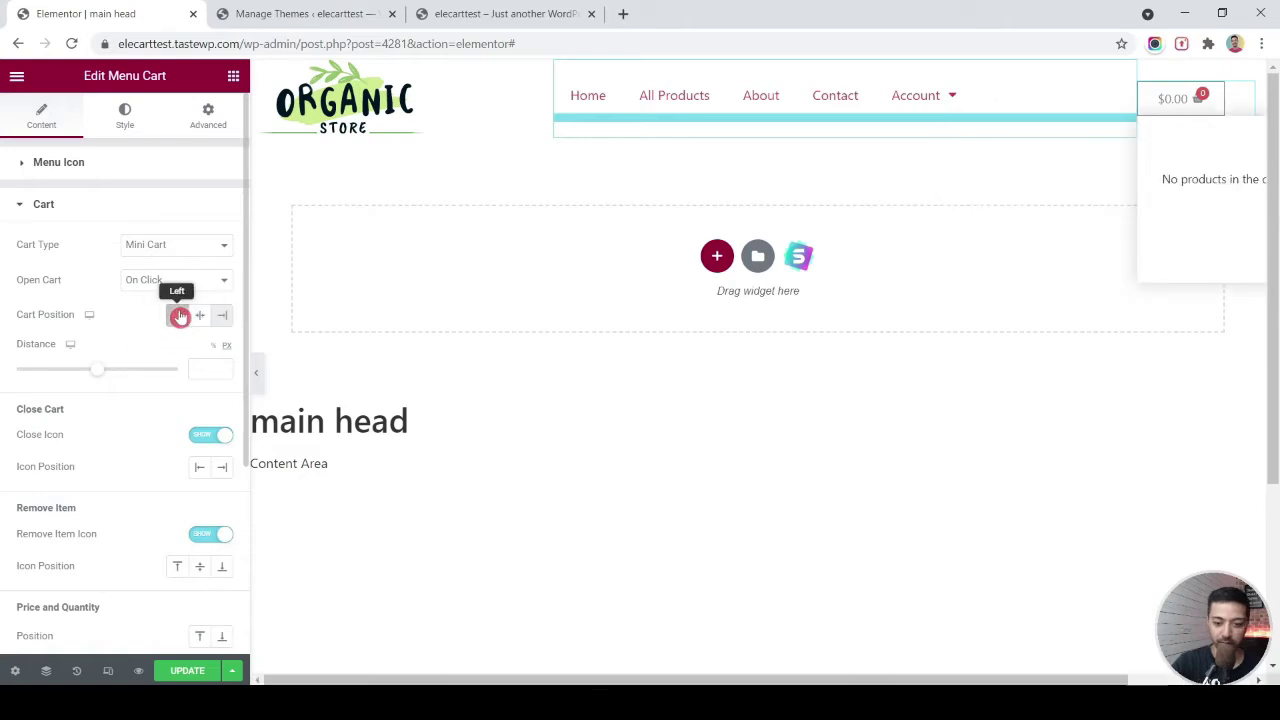
pyautogui.click(223, 317)
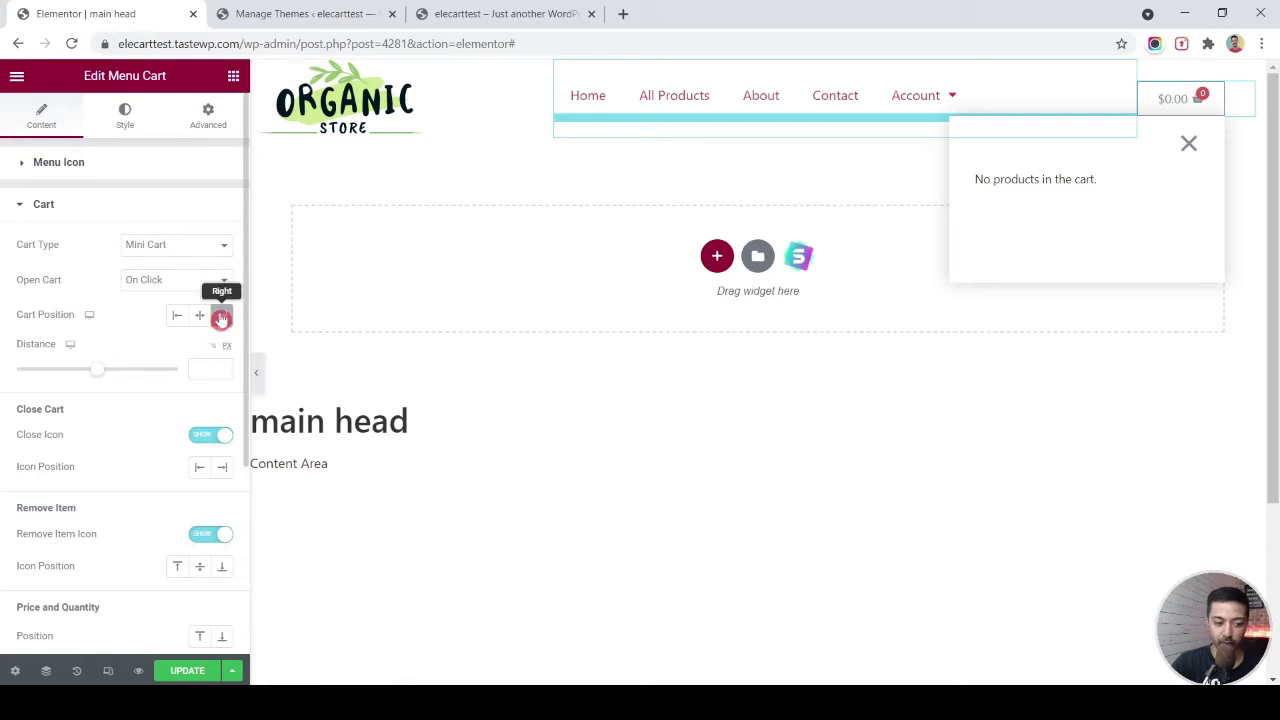
# - Set the mini cart Distance to -6 px and expand Additional Options
pyautogui.moveTo(100, 376)
pyautogui.mouseDown()
pyautogui.moveTo(80, 374)
pyautogui.moveTo(106, 380)
pyautogui.moveTo(95, 379)
pyautogui.mouseUp()
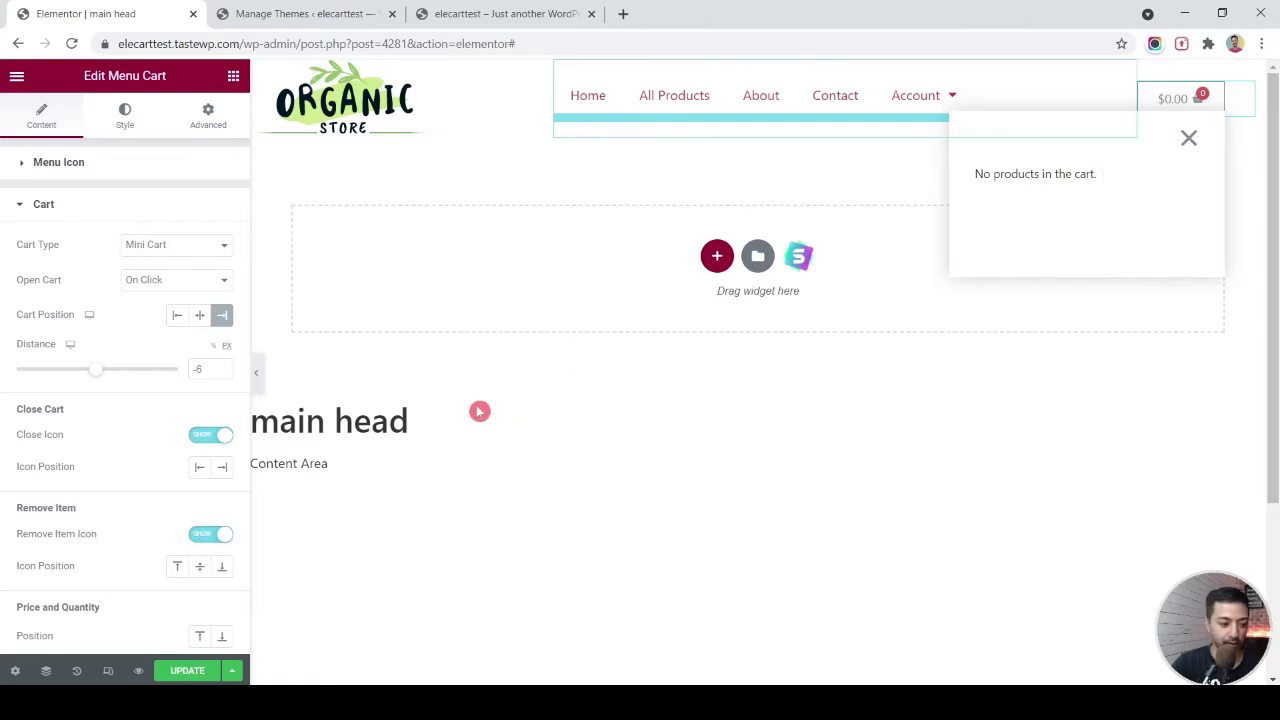
pyautogui.scroll(-5, 4, 323)
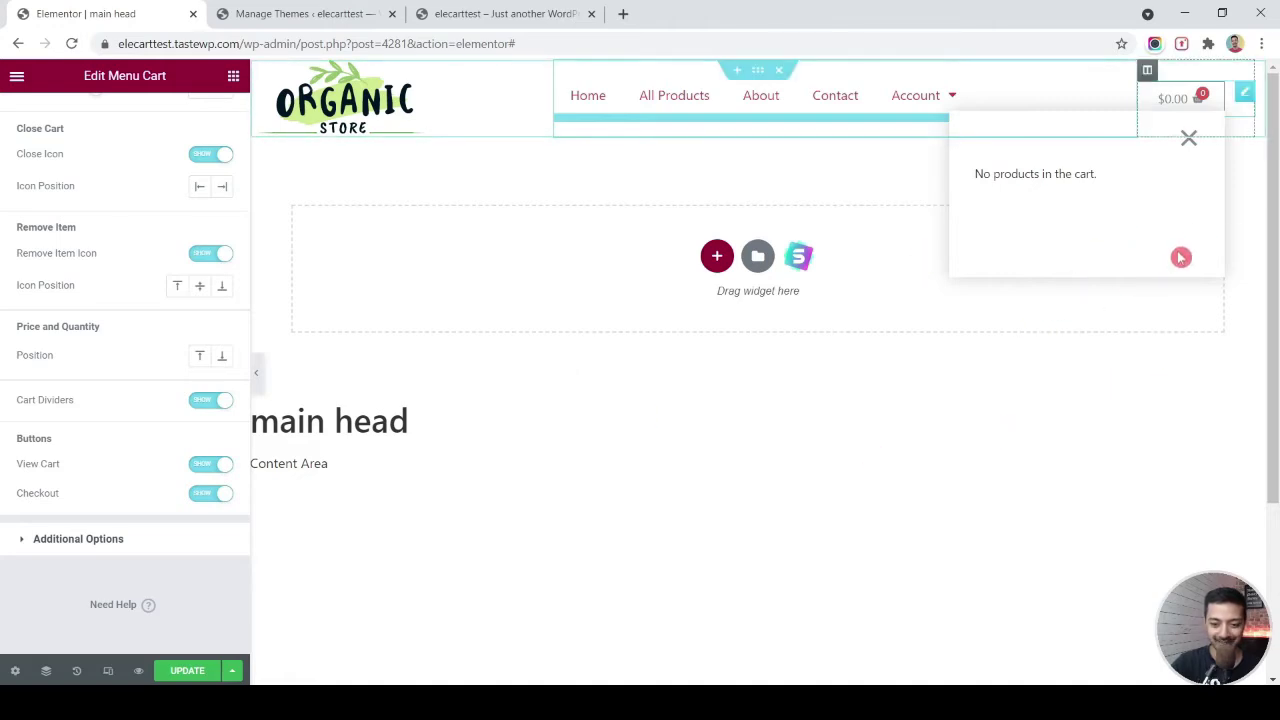
pyautogui.click(38, 547)
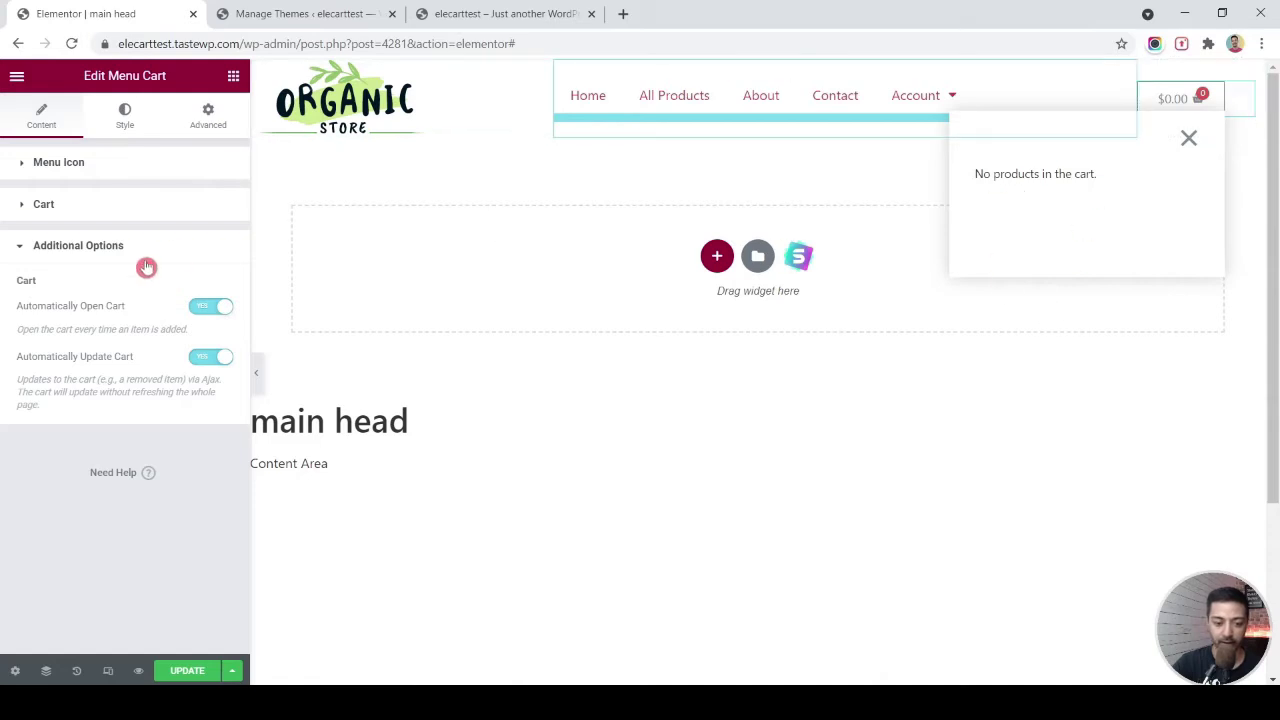
# - Set Open Cart to On Hover and test it over the cart icon
pyautogui.click(40, 204)
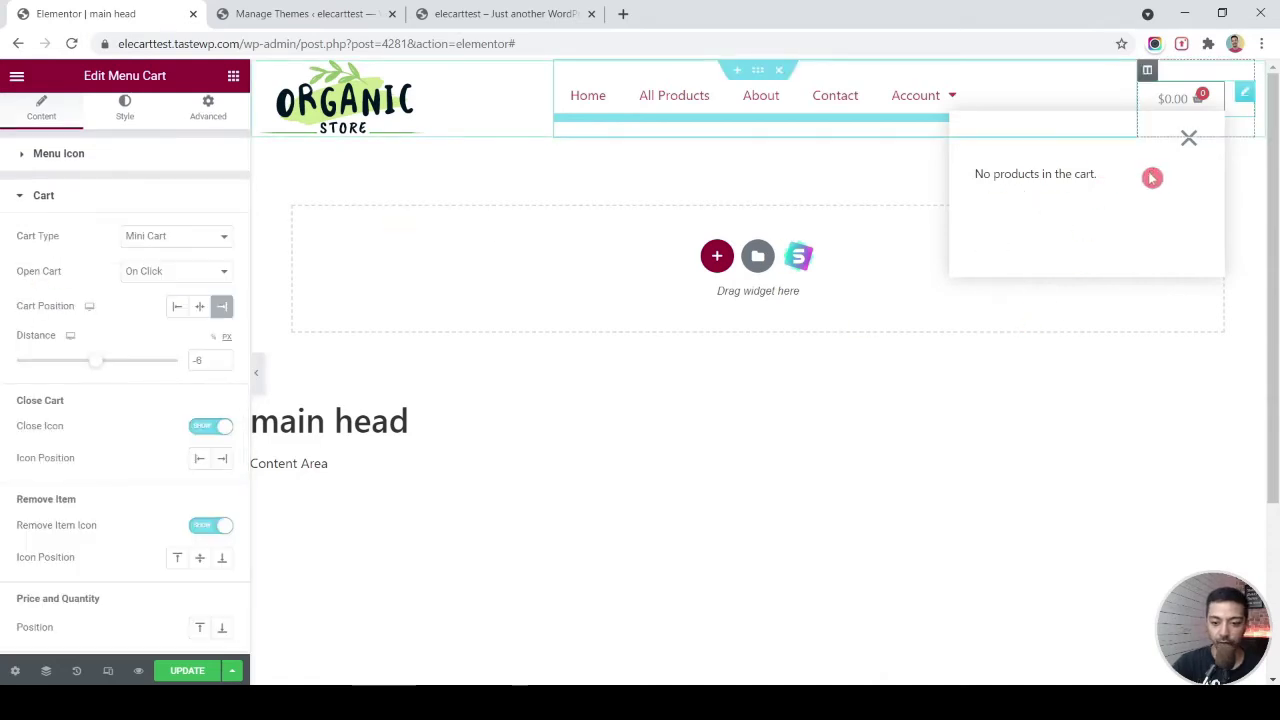
pyautogui.click(1183, 151)
pyautogui.click(1186, 96)
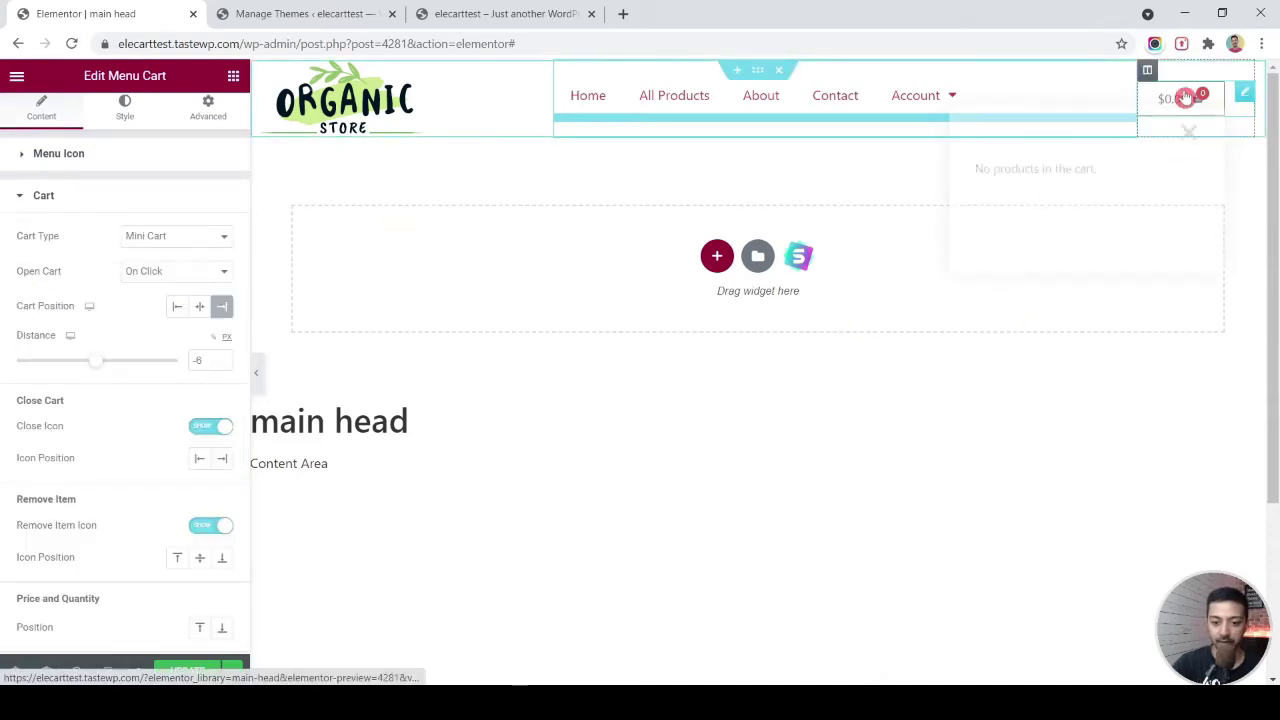
pyautogui.click(1110, 364)
pyautogui.click(158, 281)
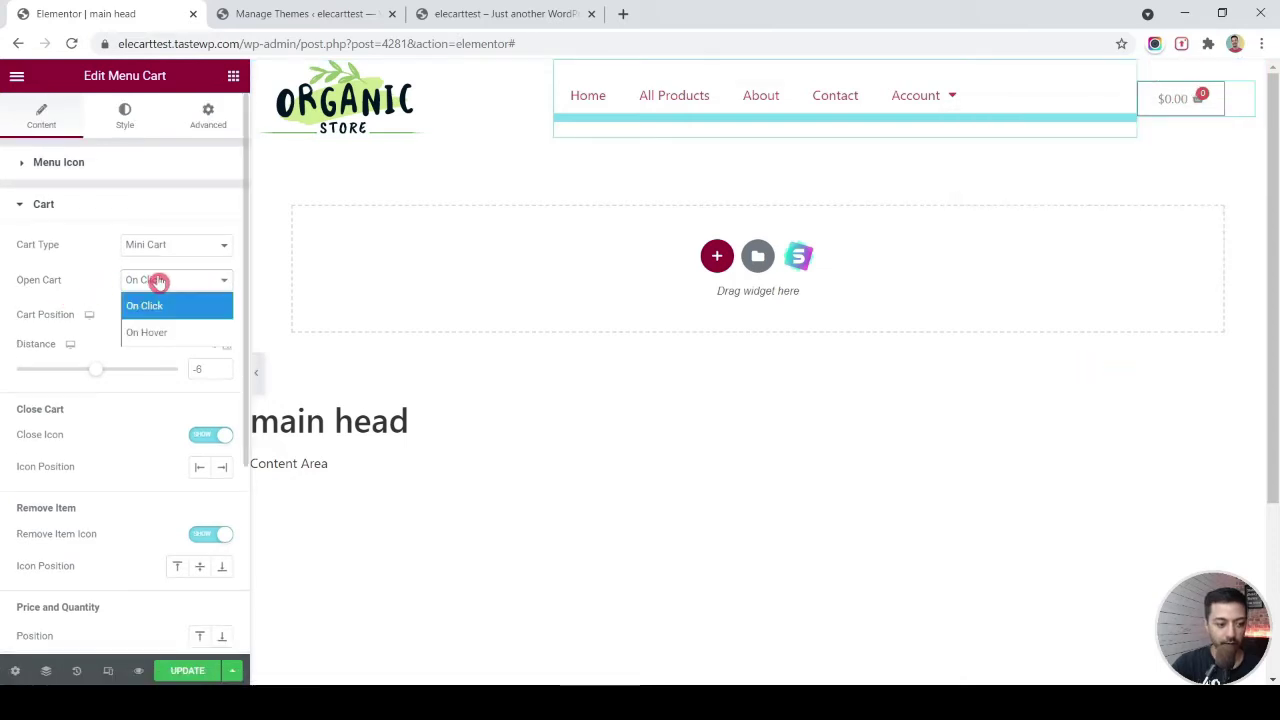
pyautogui.click(146, 333)
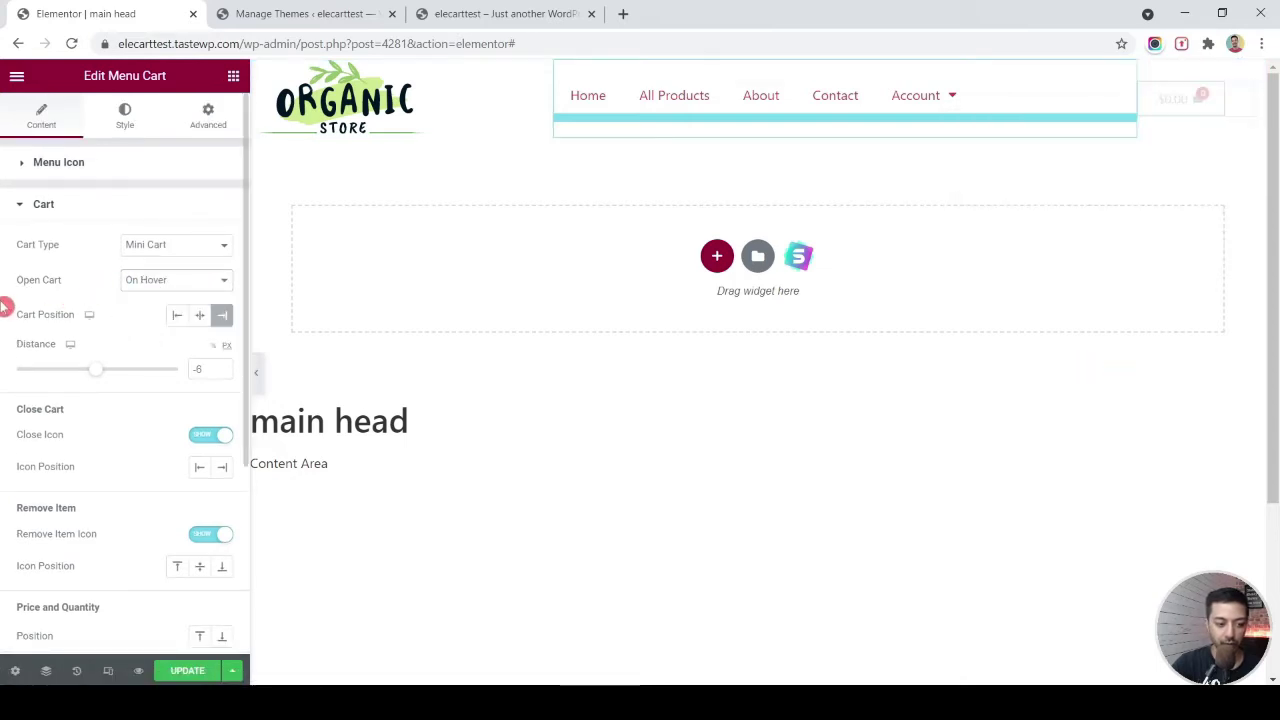
pyautogui.moveTo(1176, 95)
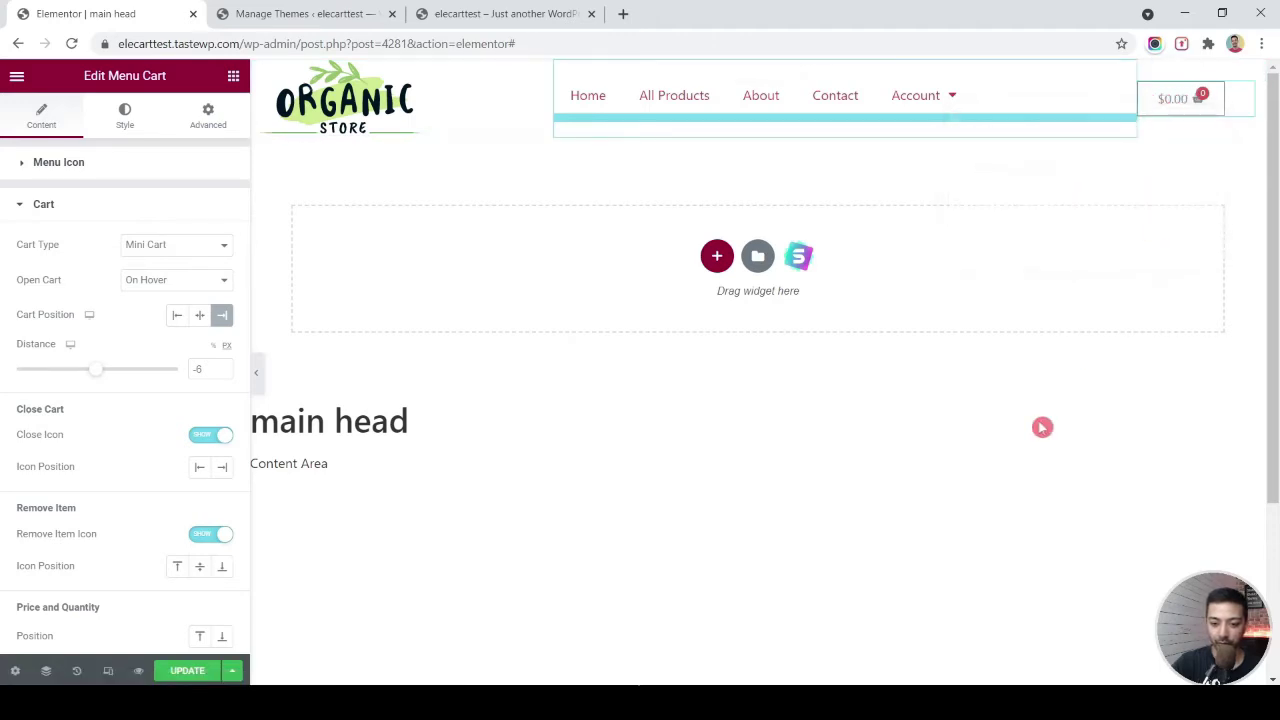
# - Try Side Cart as the Cart Type, then revert to Mini Cart
pyautogui.click(167, 250)
pyautogui.click(160, 271)
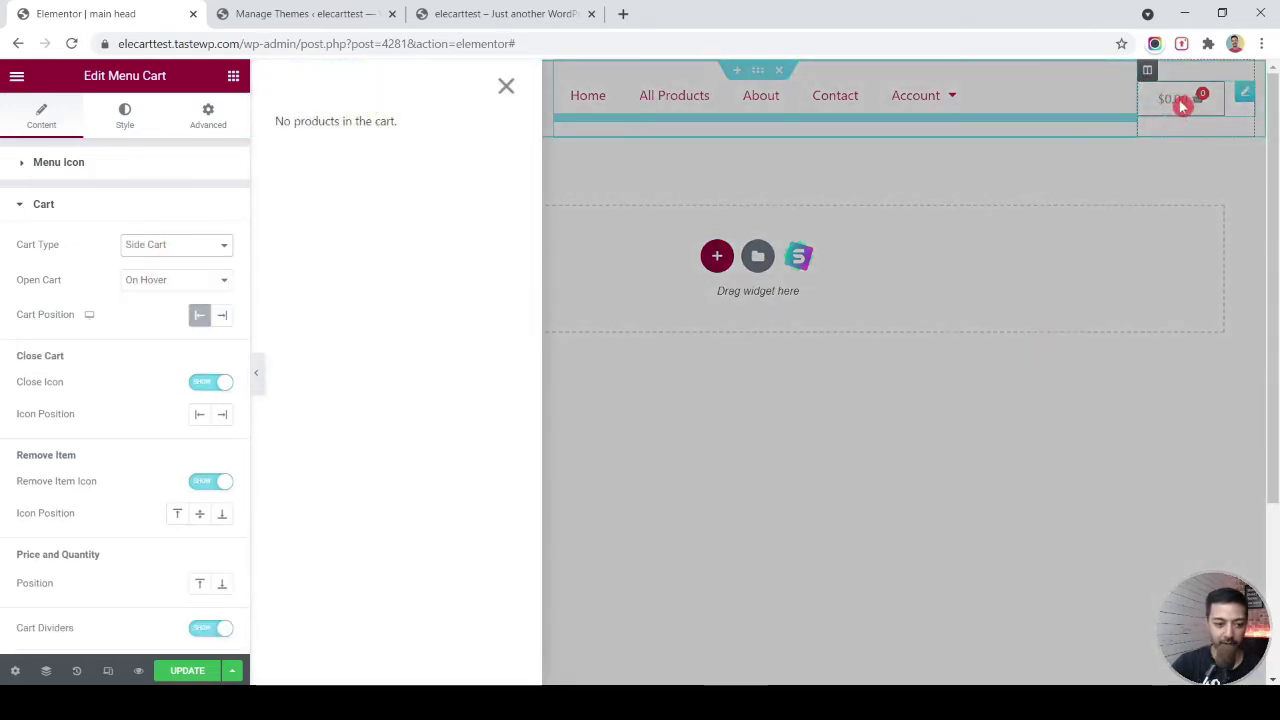
pyautogui.click(961, 336)
pyautogui.click(150, 248)
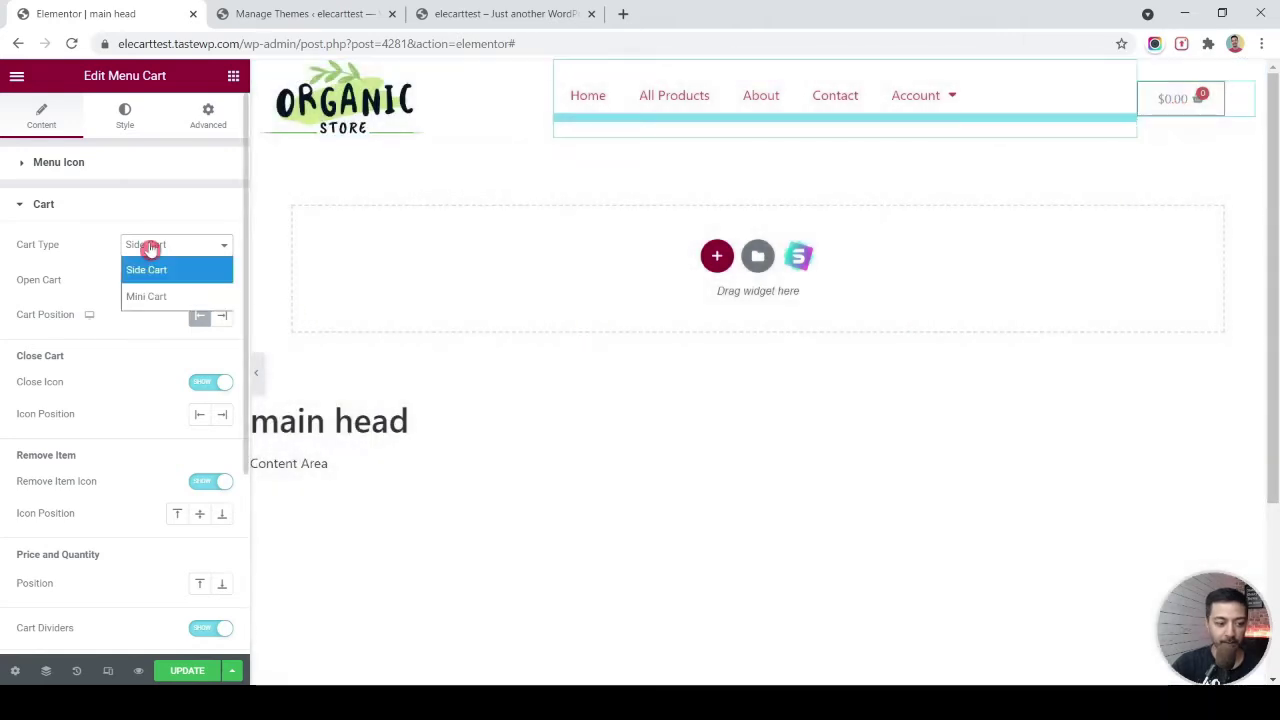
pyautogui.click(147, 296)
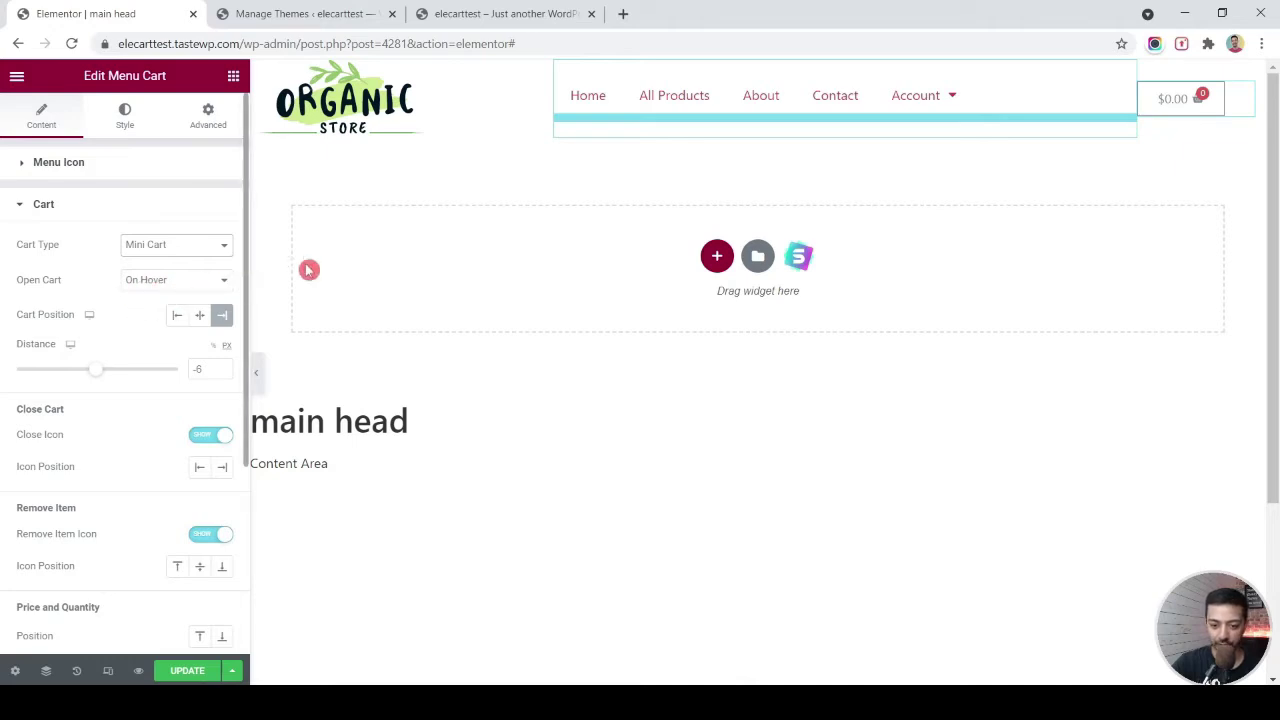
pyautogui.moveTo(1180, 128)
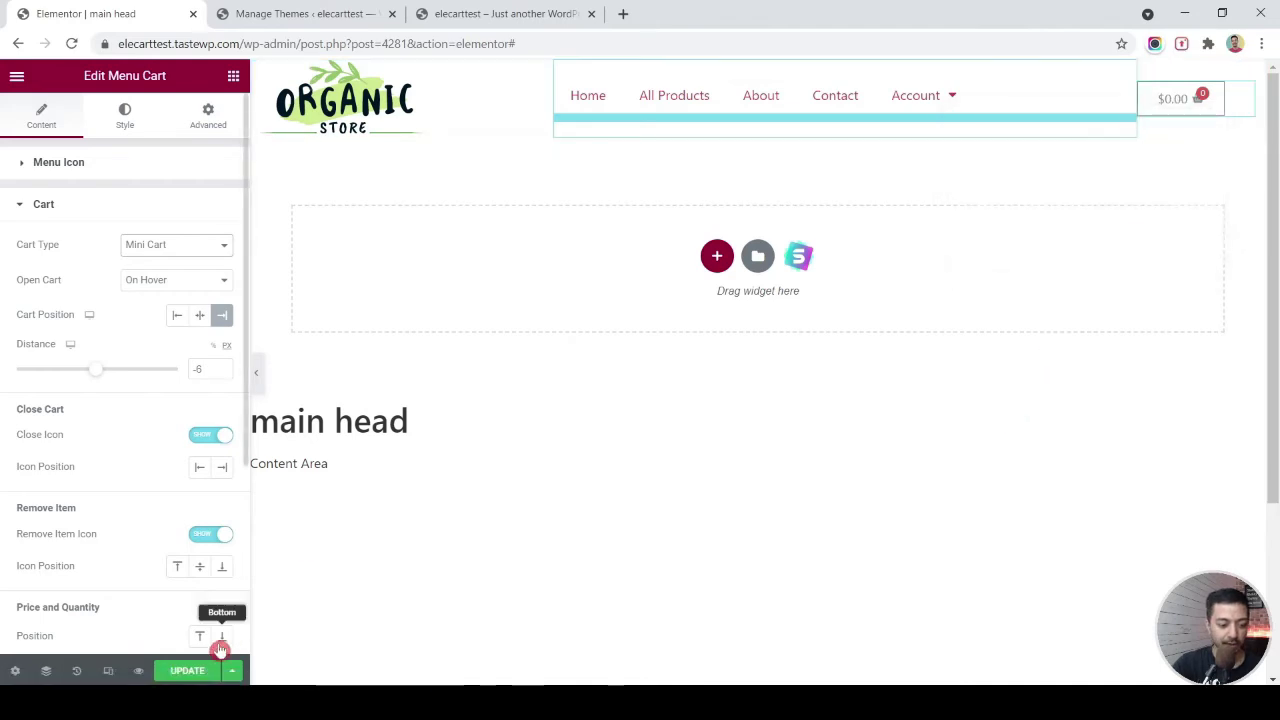
# - Update the header and reload the live homepage
pyautogui.click(188, 675)
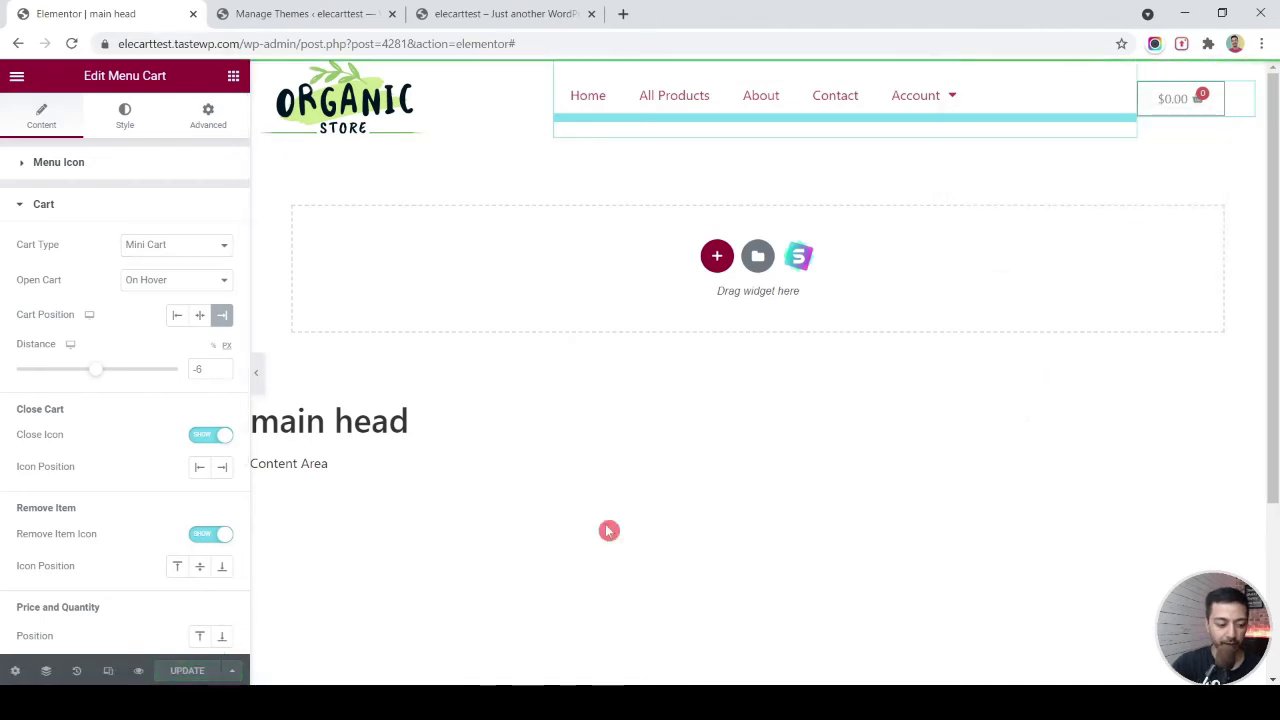
pyautogui.hotkey('ctrl', '3')
pyautogui.press('F5')
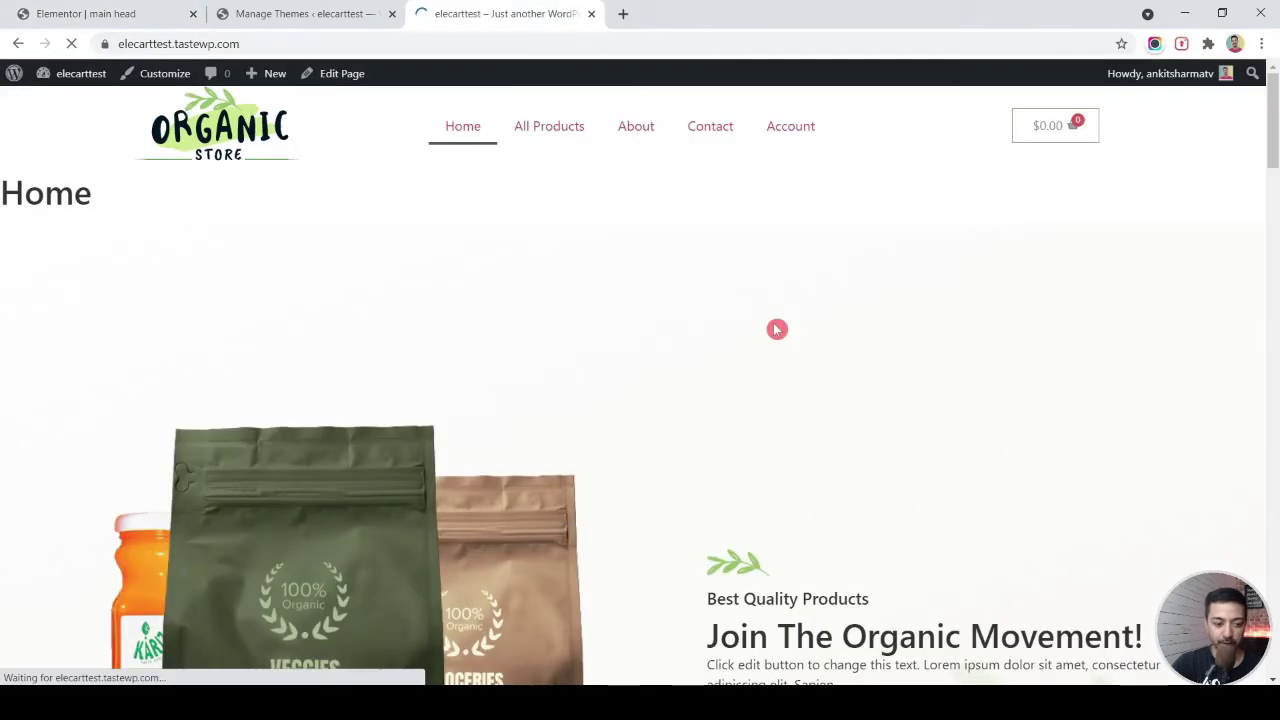
# - Open the header cart dropdown on the live homepage to check it
pyautogui.scroll(-4, 777, 329)
pyautogui.scroll(4, 777, 329)
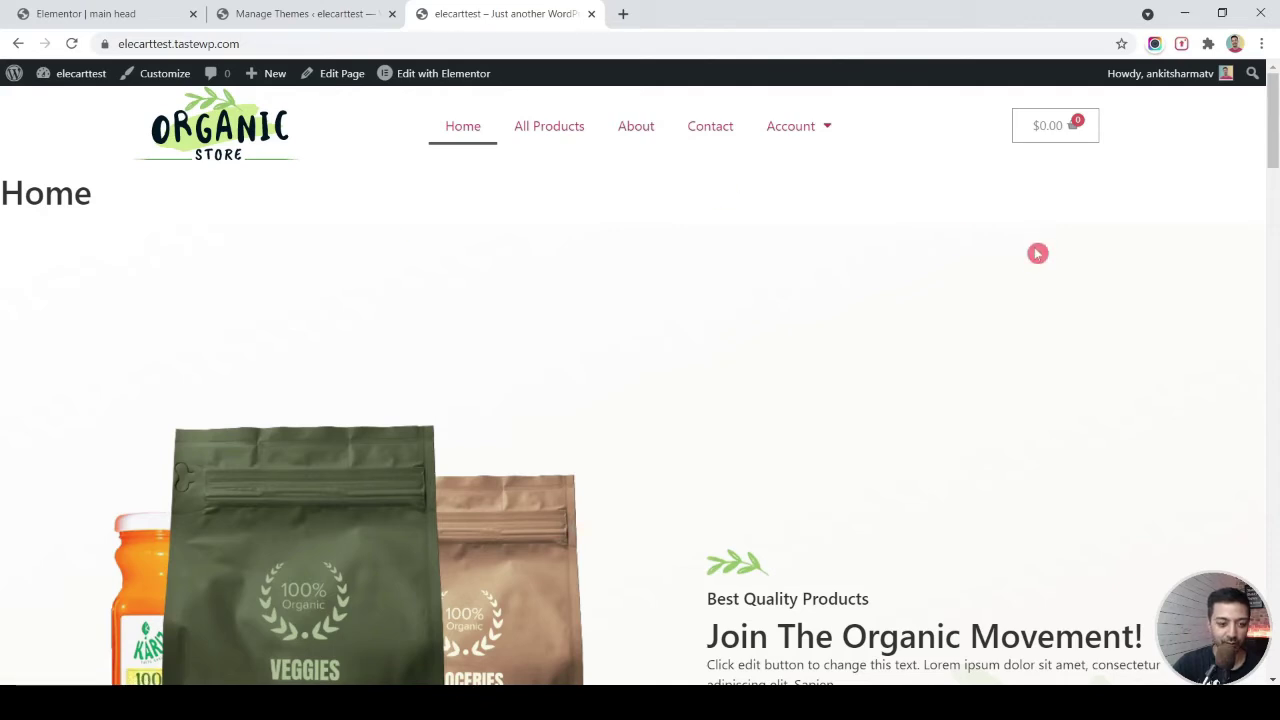
pyautogui.click(1066, 130)
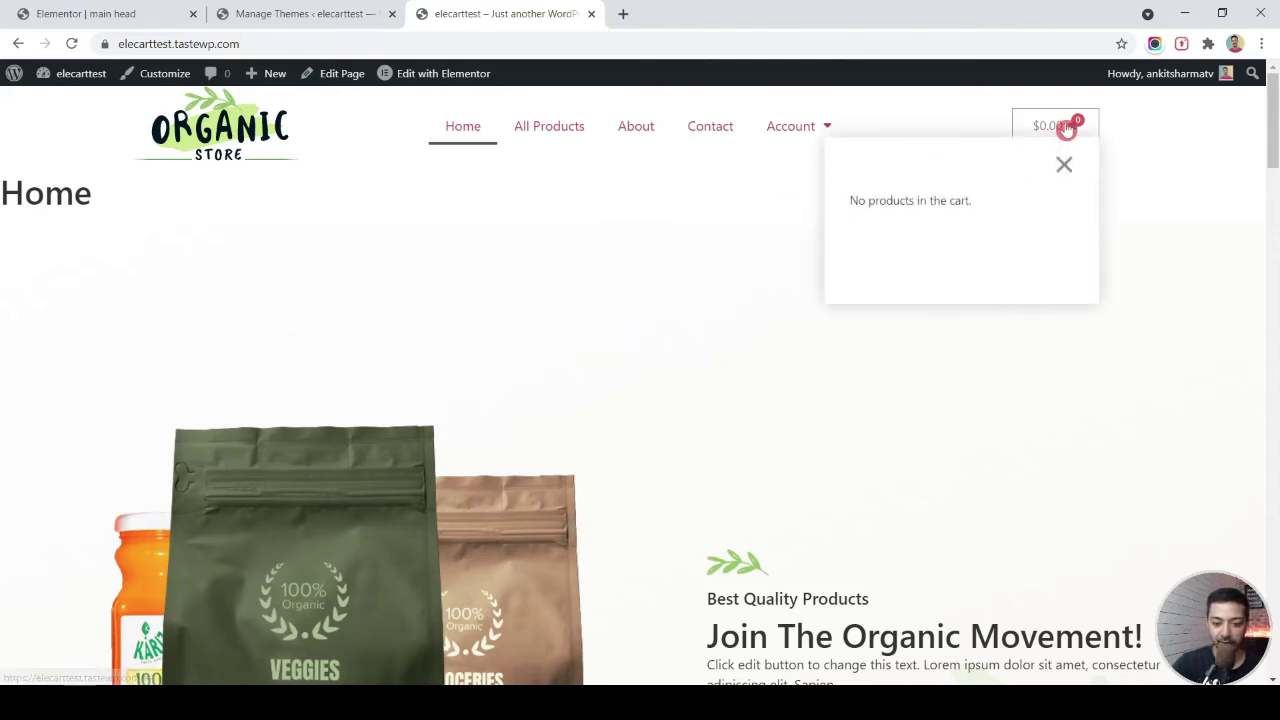
pyautogui.moveTo(1051, 126)
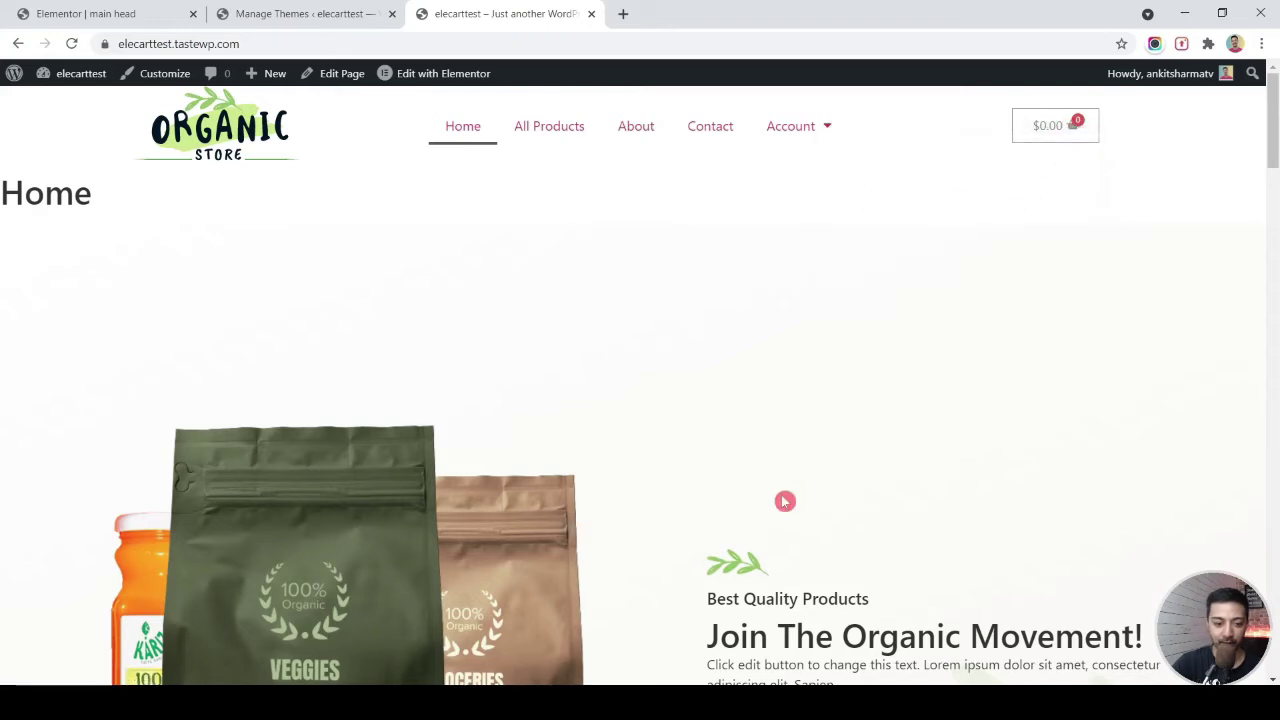
# - Add Hand Sanitizer from Best Selling Products to the cart, making it $15.00
pyautogui.scroll(-2, 783, 500)
pyautogui.scroll(-5, 784, 500)
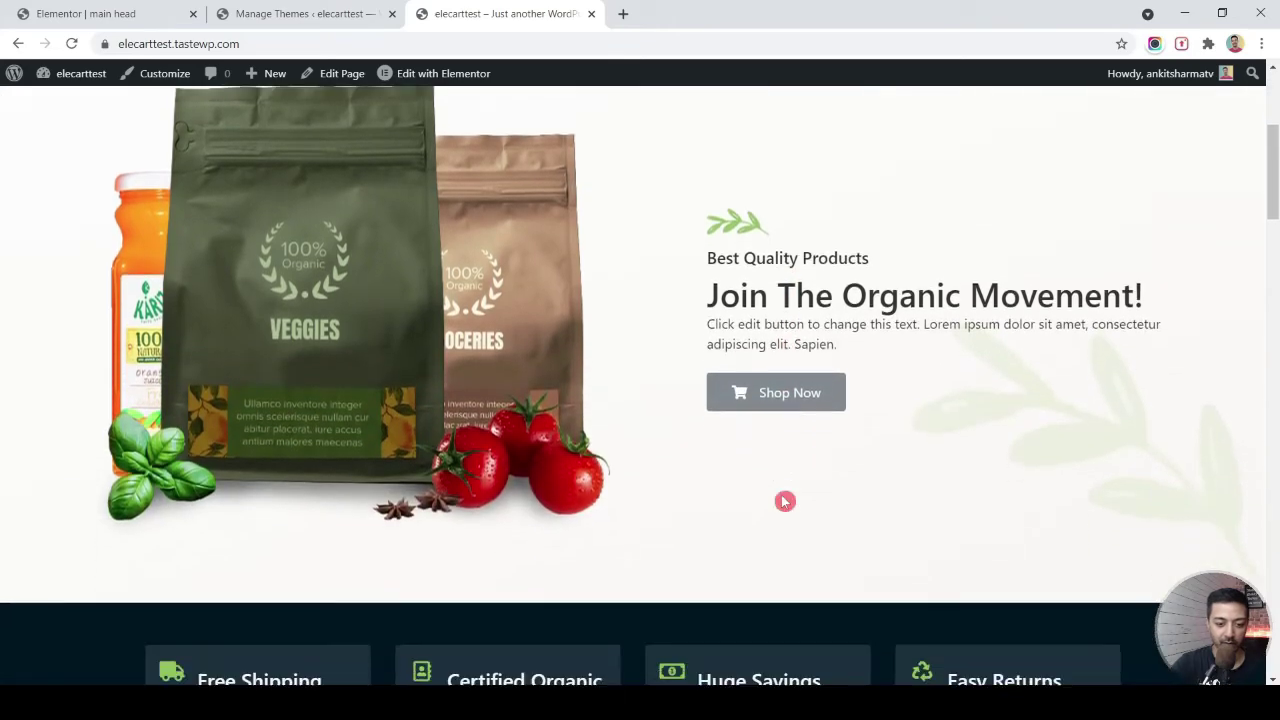
pyautogui.scroll(-7, 781, 494)
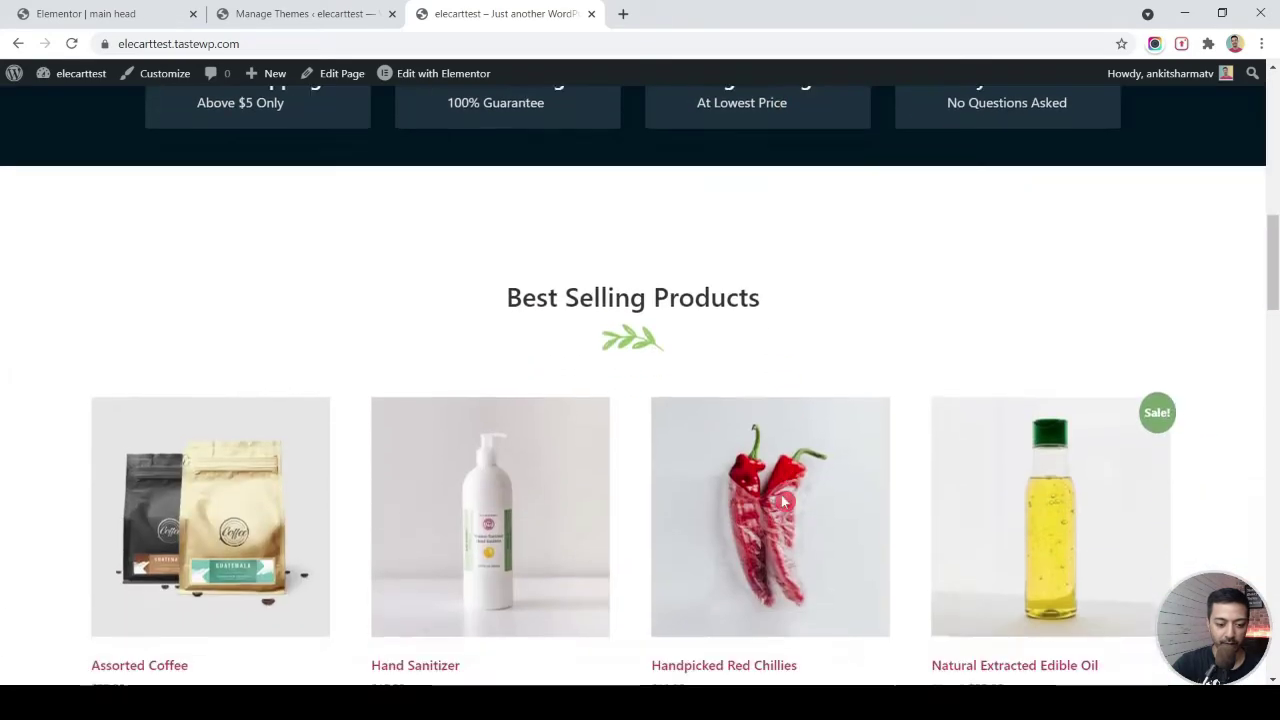
pyautogui.click(425, 424)
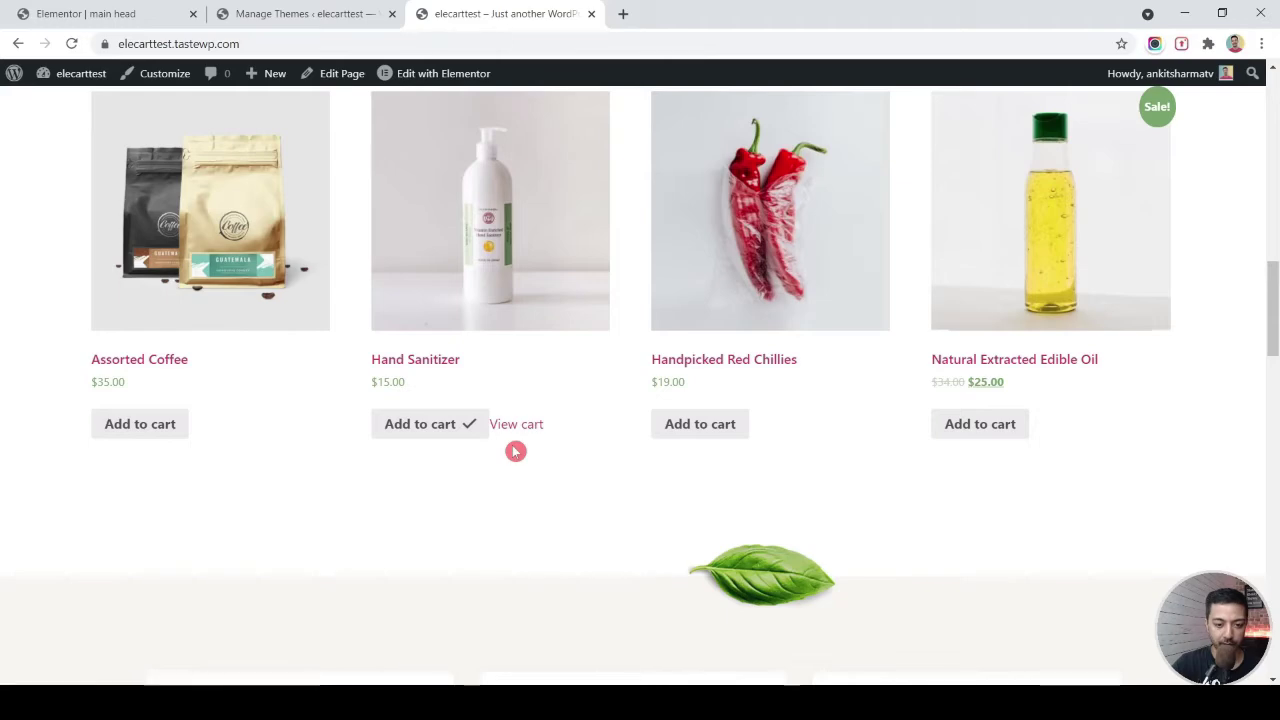
pyautogui.scroll(8, 622, 297)
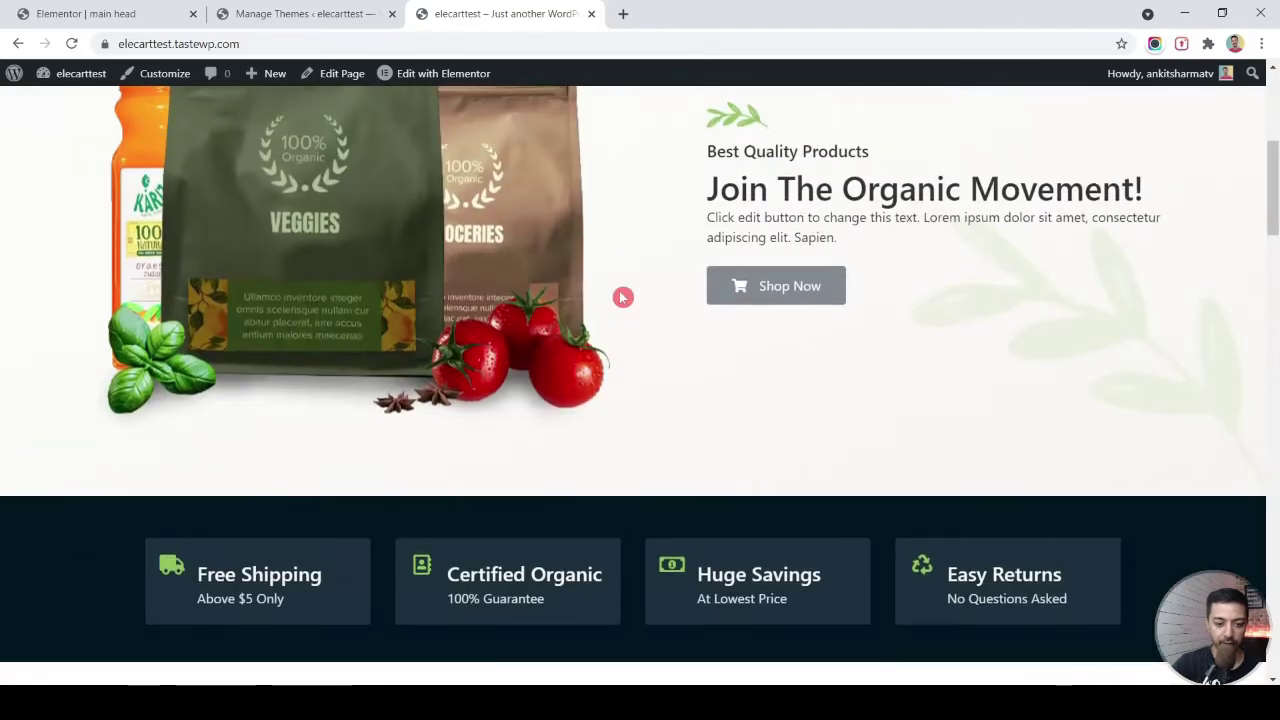
pyautogui.scroll(4, 622, 297)
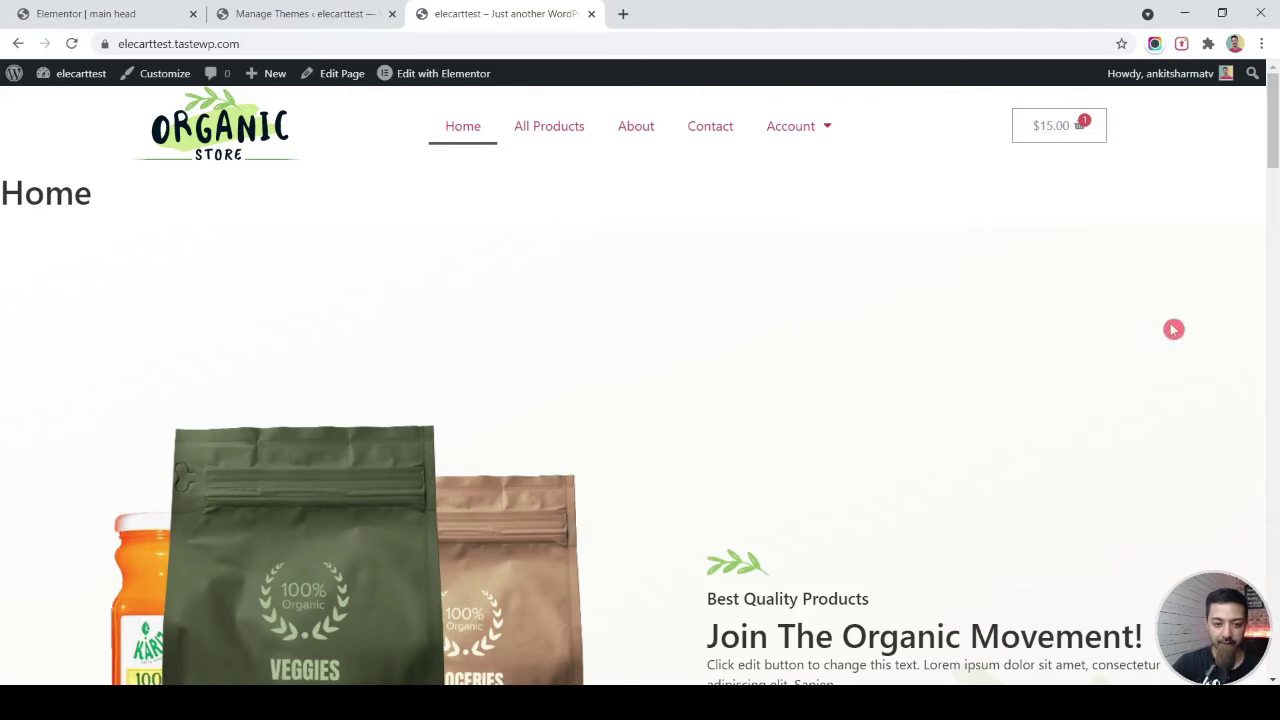
pyautogui.click(100, 13)
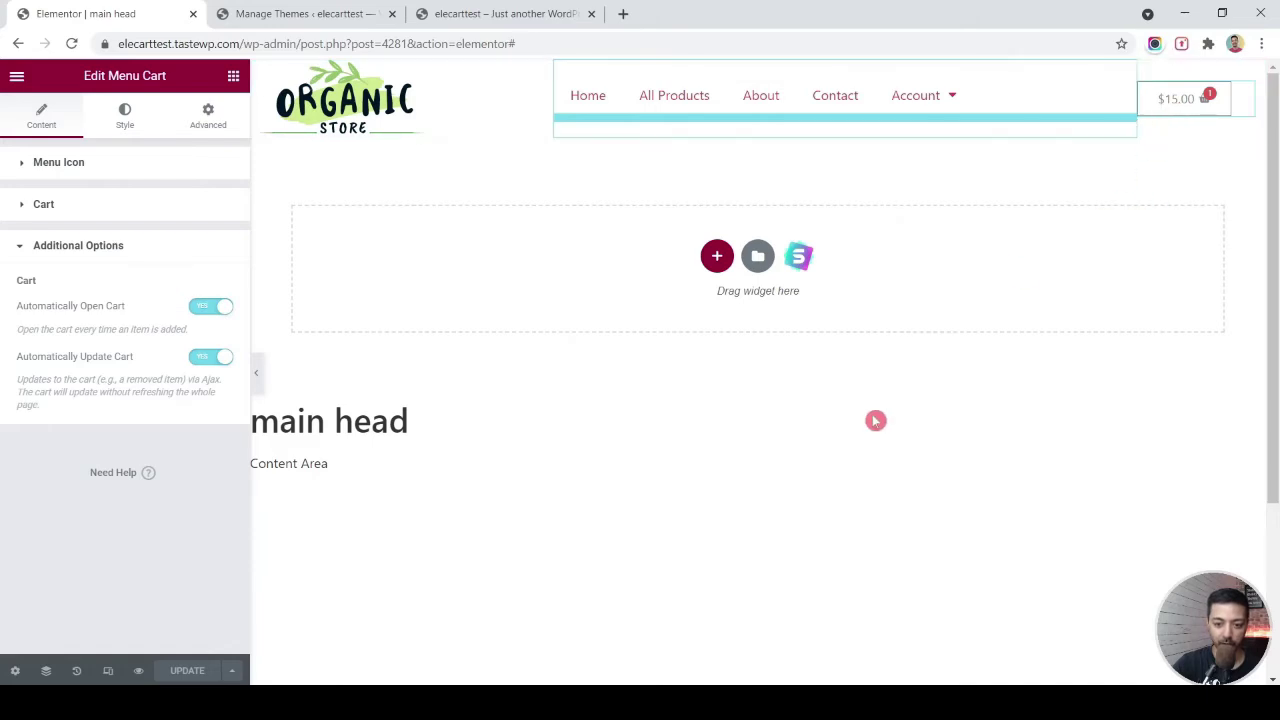
# - Return to the live Organic Store homepage with its $15.00 one-item cart
pyautogui.click(510, 7)
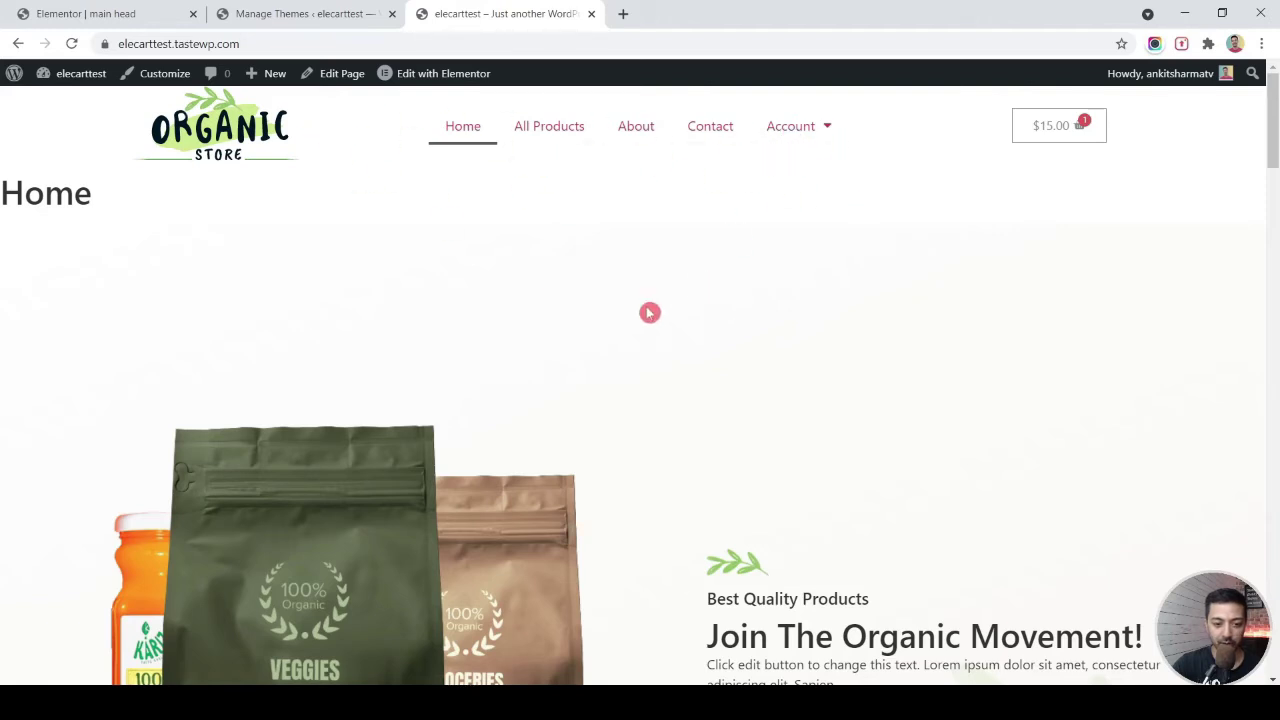
# - Add Natural Extracted Edible Oil, then remove Hand Sanitizer from the header cart dropdown
pyautogui.scroll(-2, 650, 313)
pyautogui.scroll(2, 650, 313)
pyautogui.scroll(-8, 650, 313)
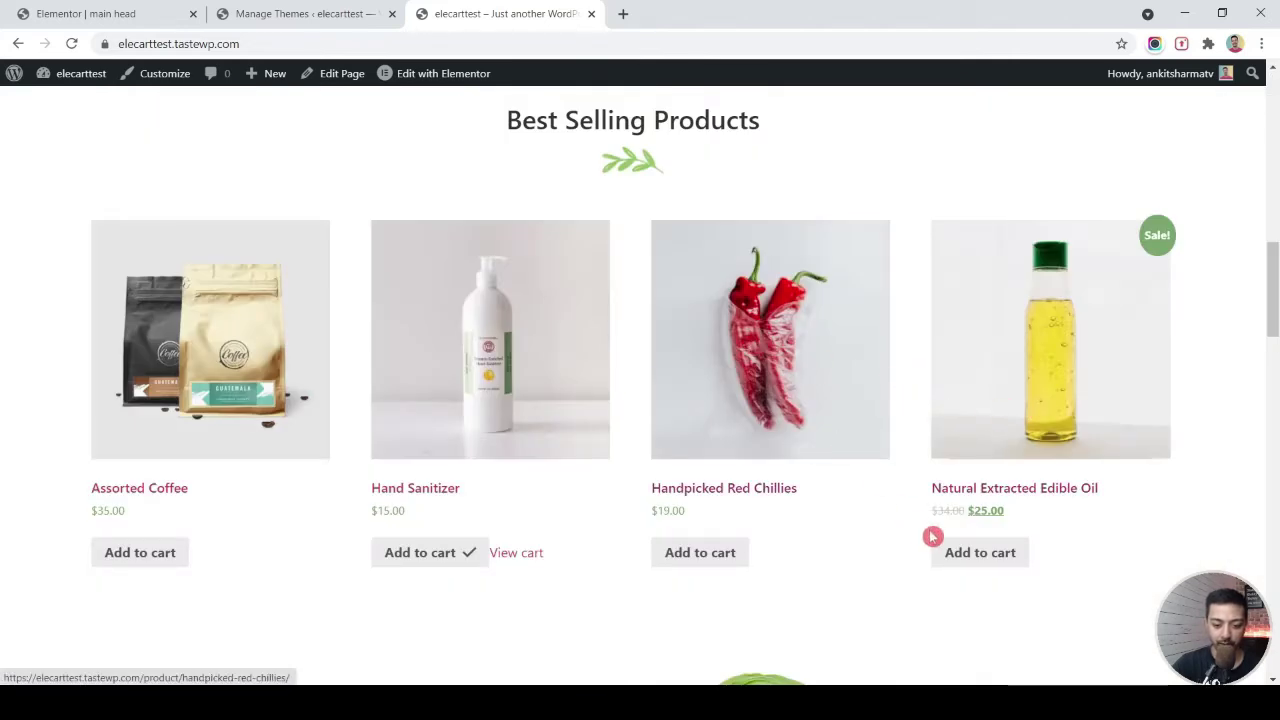
pyautogui.click(971, 556)
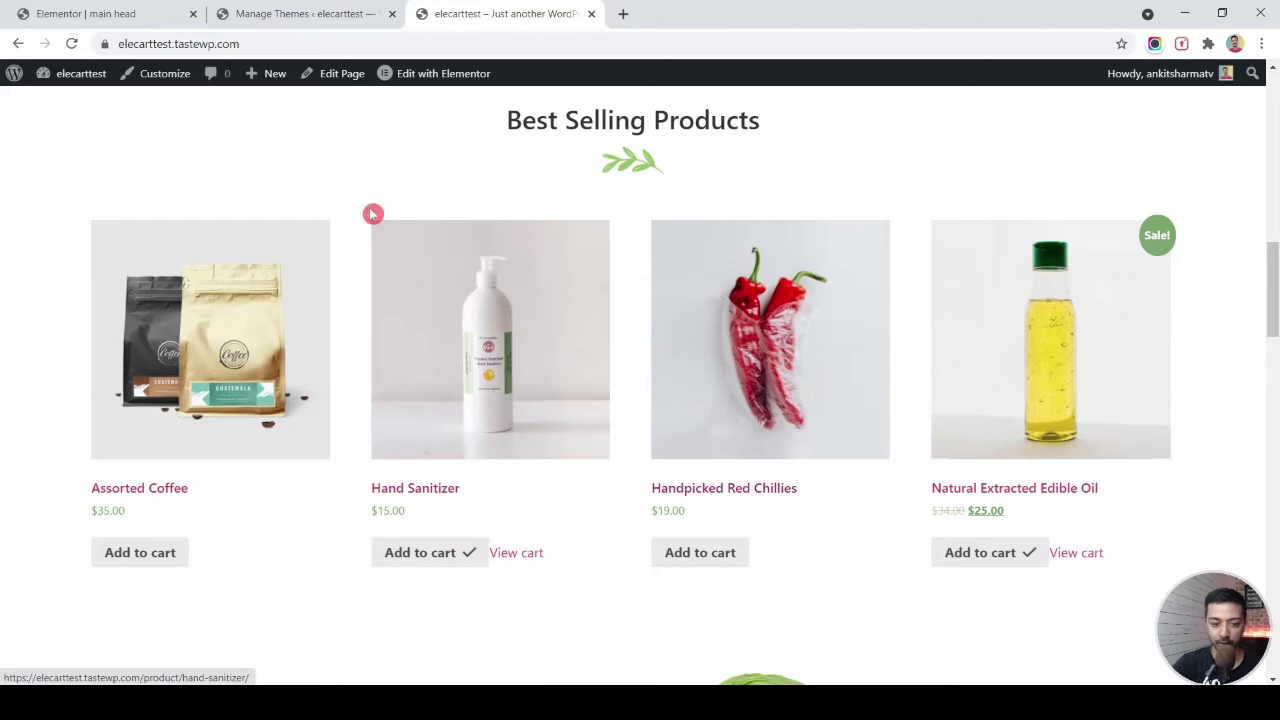
pyautogui.scroll(10, 372, 214)
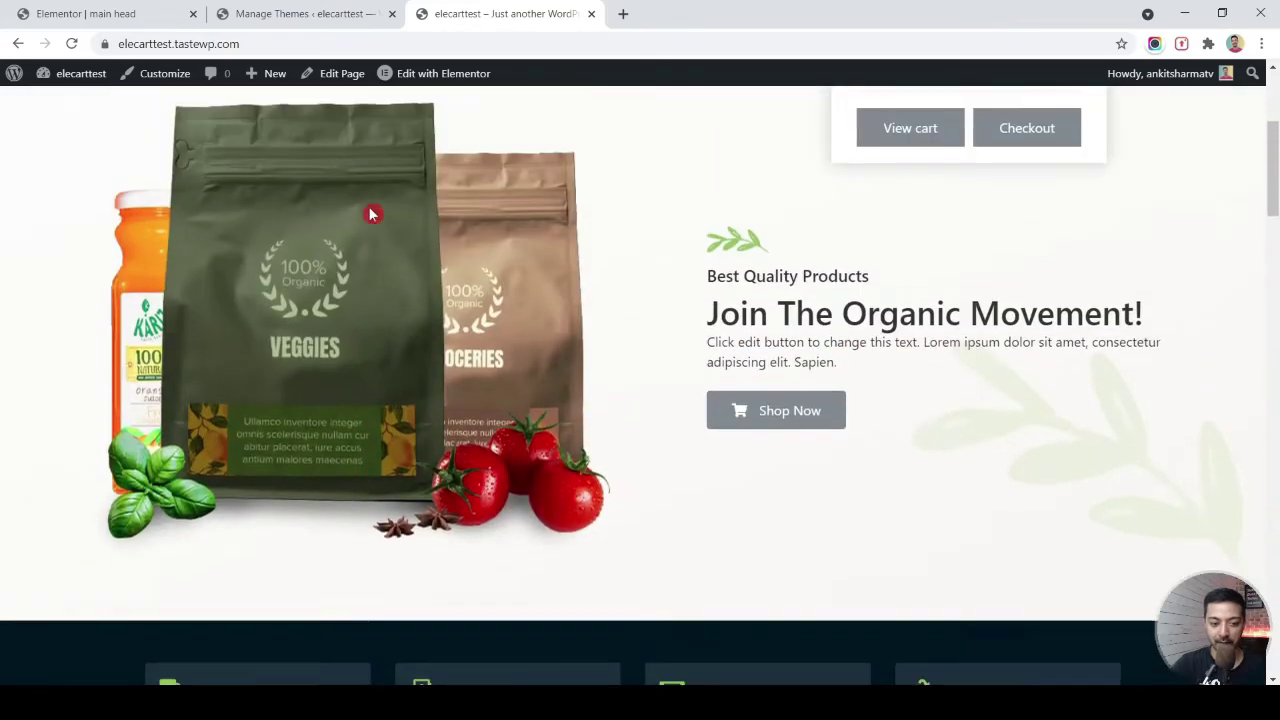
pyautogui.scroll(4, 372, 214)
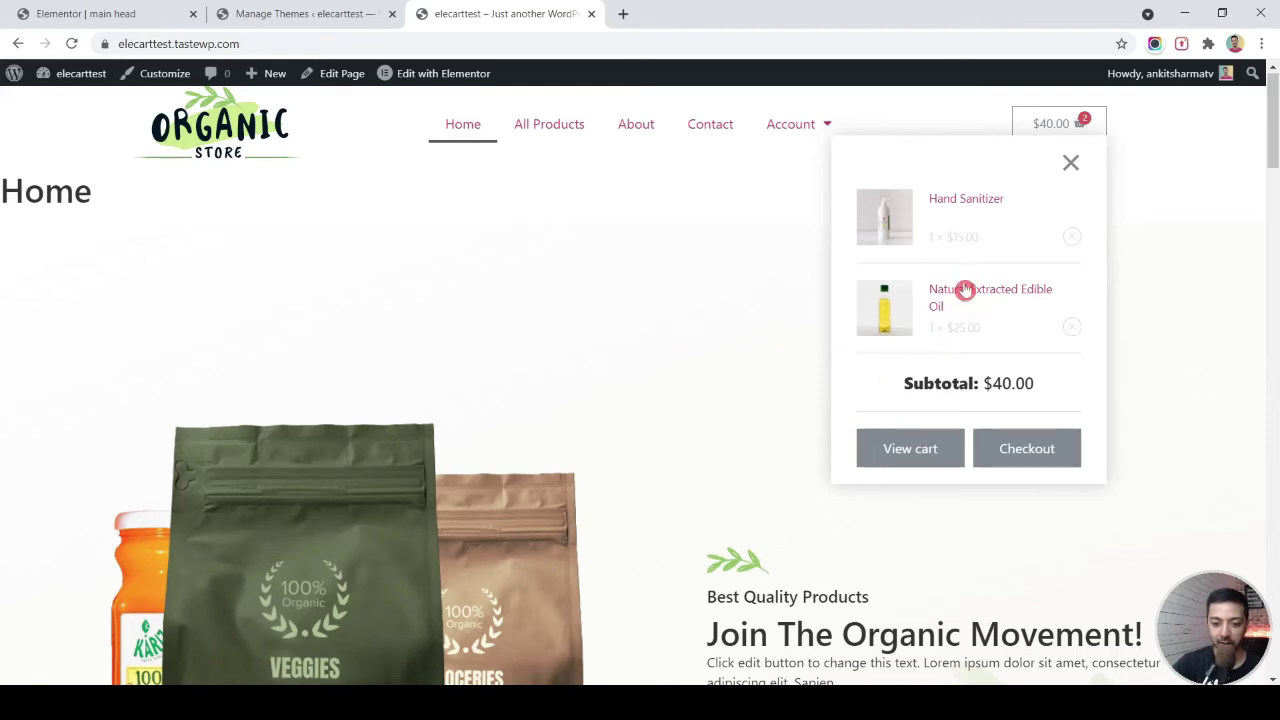
pyautogui.click(1071, 244)
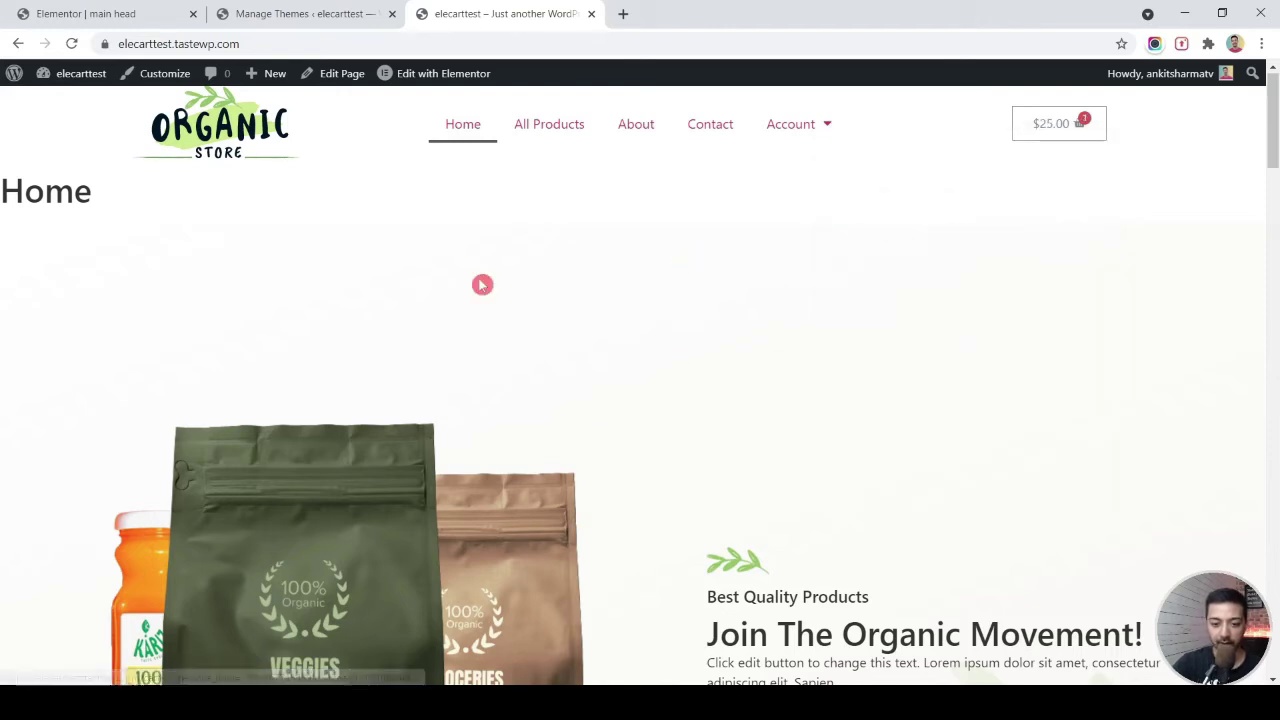
# - Make the header section sticky to Top in Motion Effects and save it
pyautogui.click(150, 13)
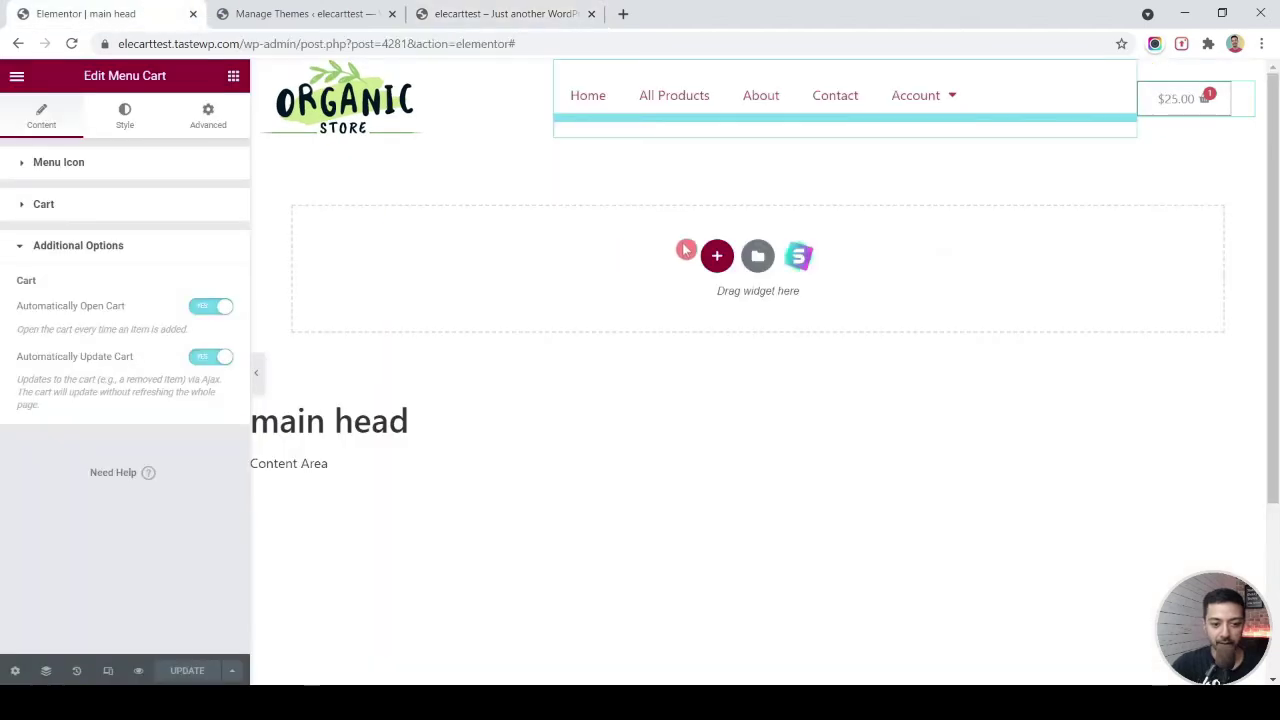
pyautogui.click(759, 74)
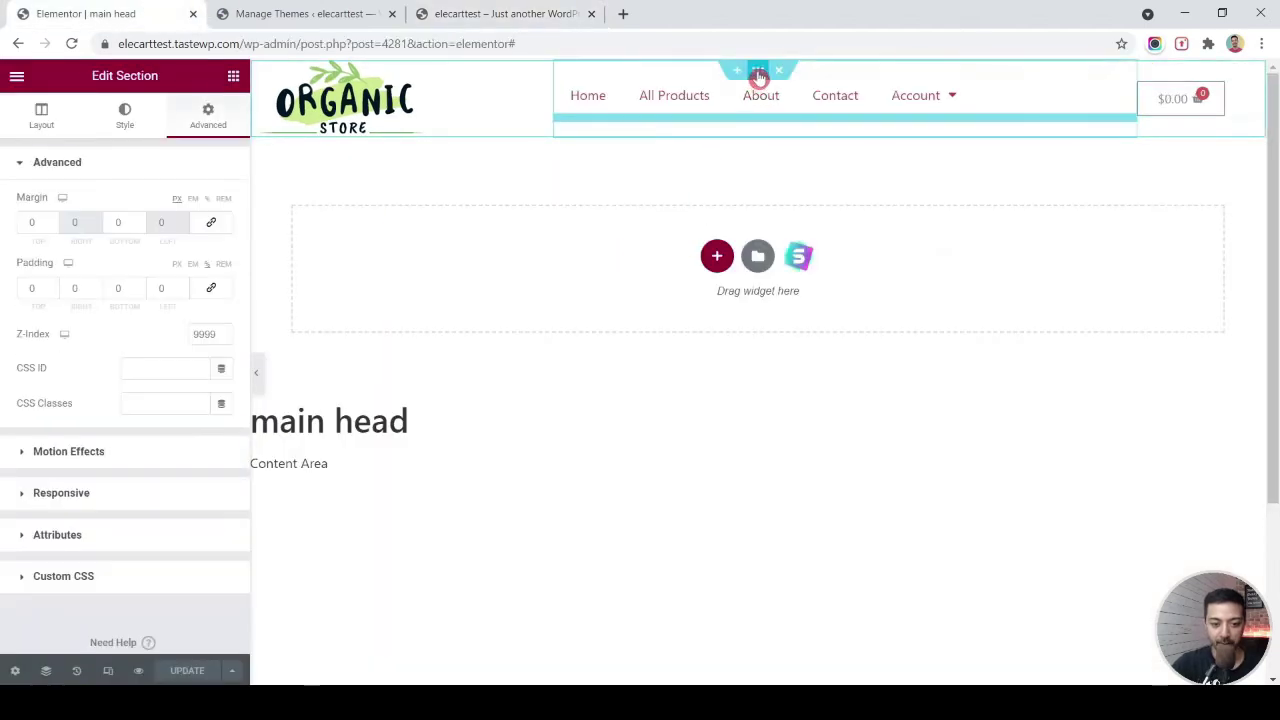
pyautogui.click(207, 124)
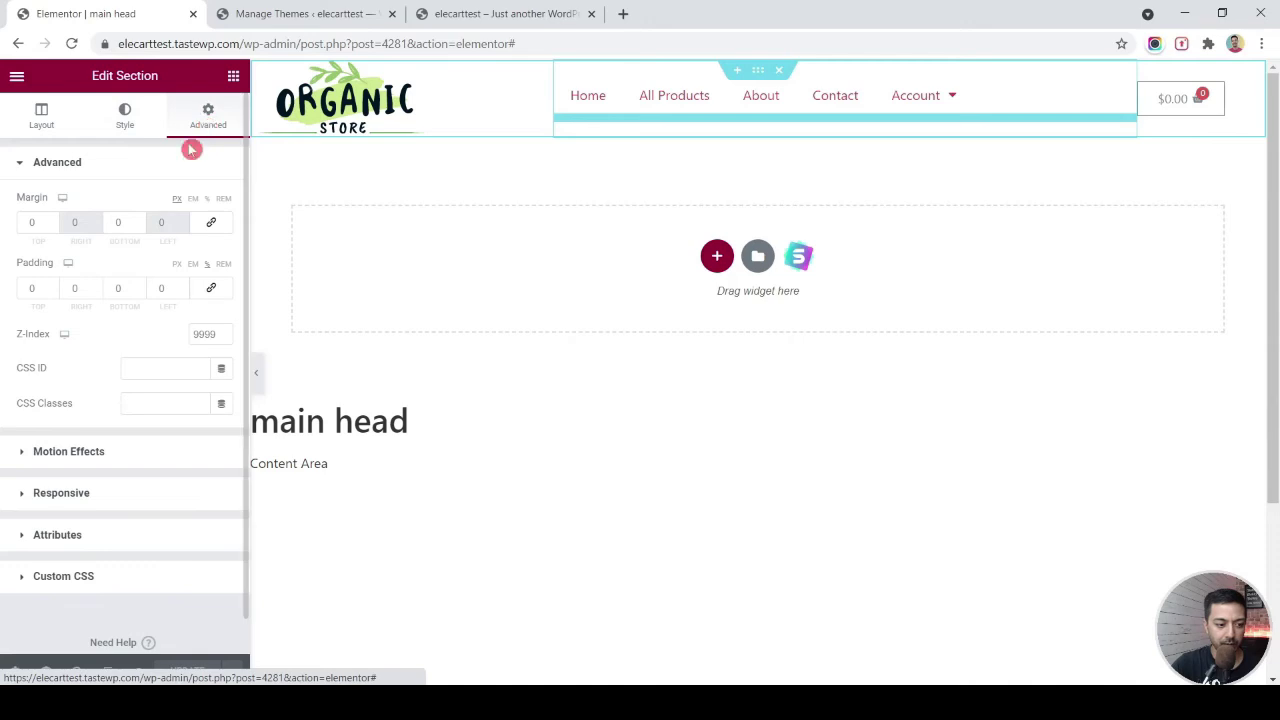
pyautogui.click(91, 451)
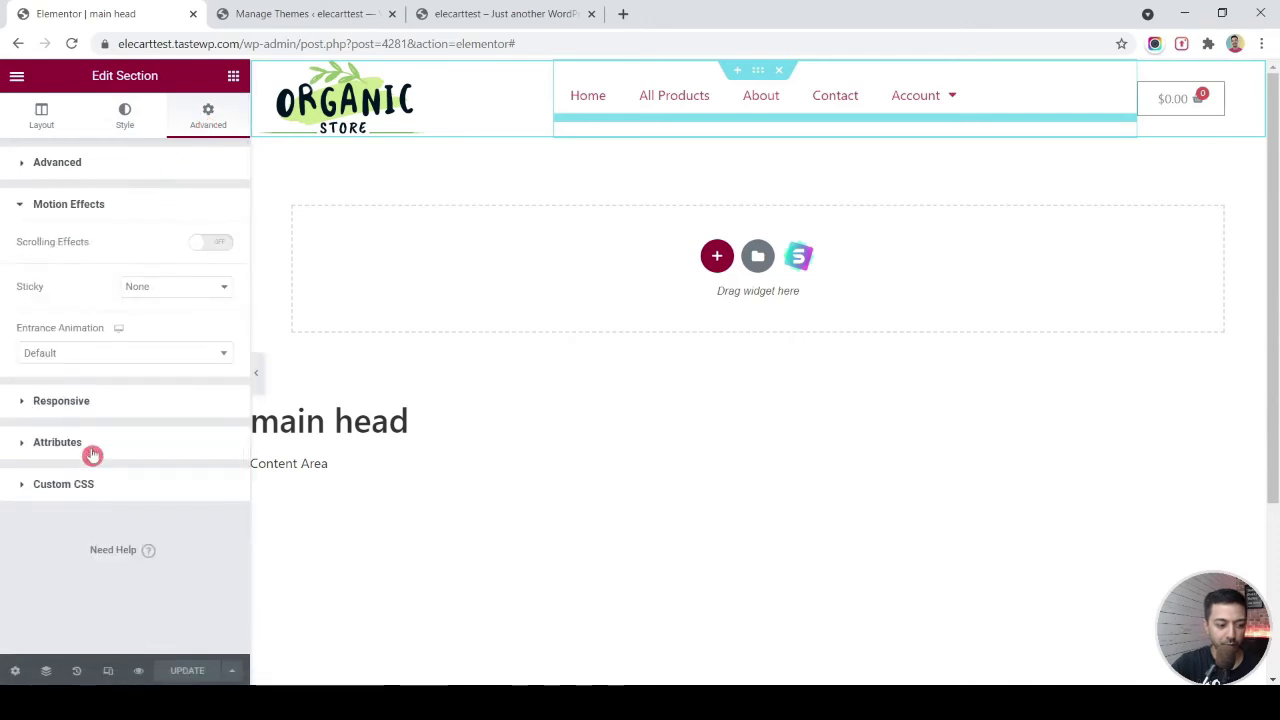
pyautogui.click(205, 292)
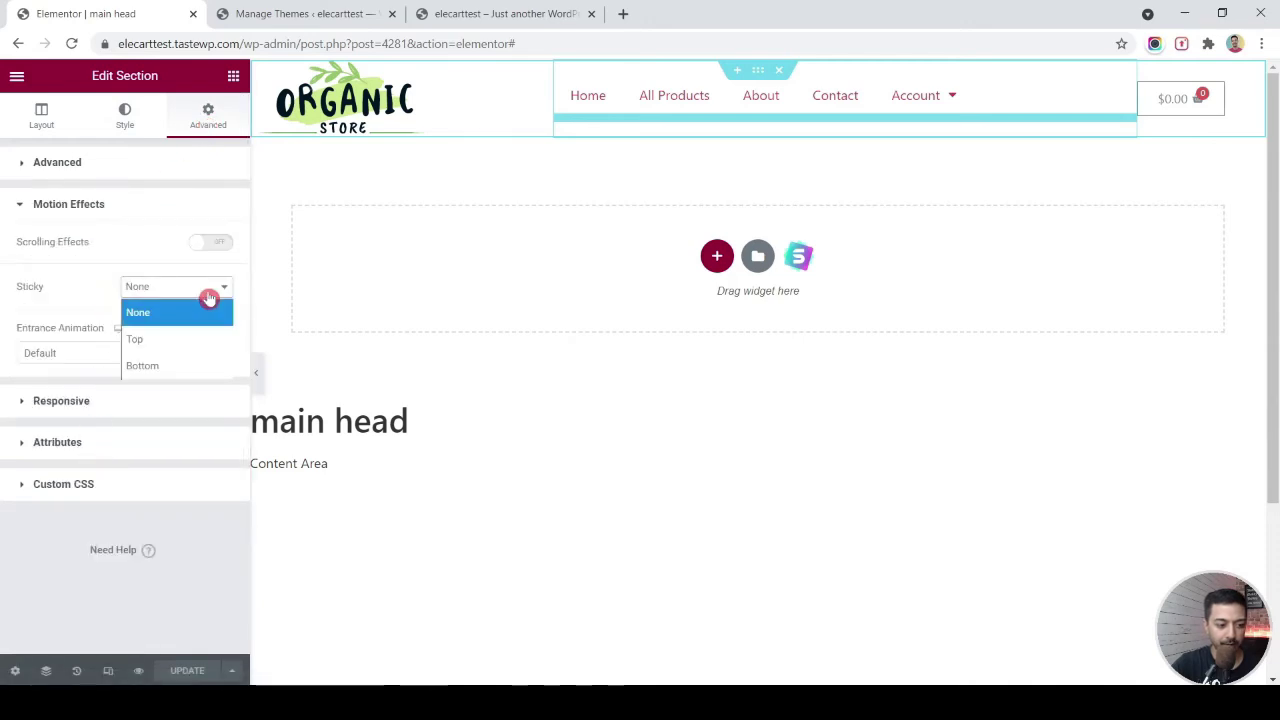
pyautogui.click(186, 340)
pyautogui.click(184, 670)
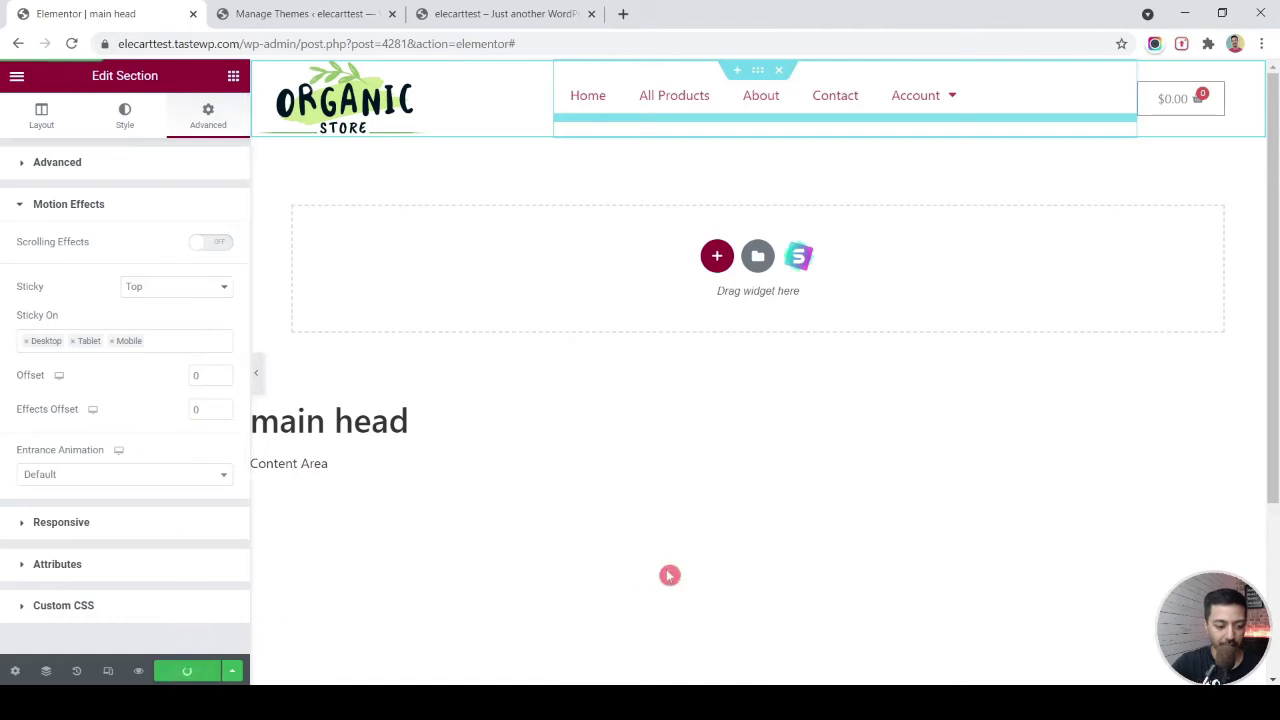
# - Give the header section a Classic #FFFFFF background, save, and view the live homepage
pyautogui.click(121, 133)
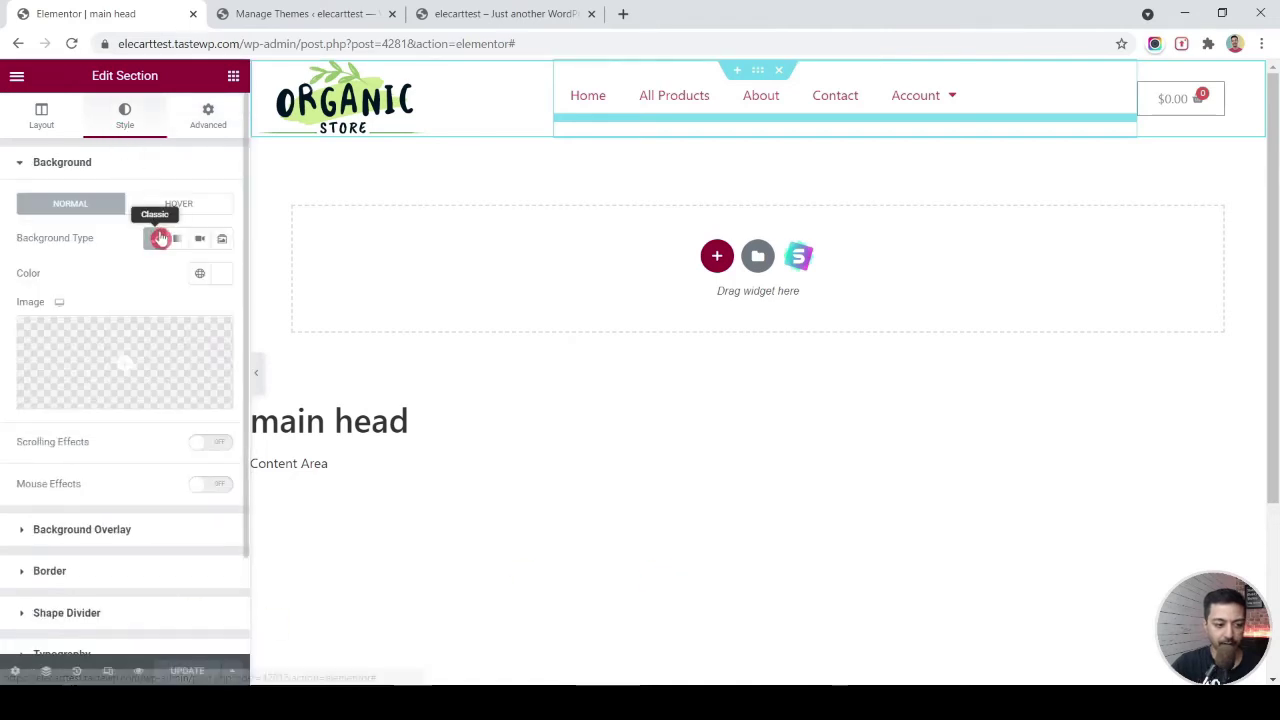
pyautogui.click(221, 278)
pyautogui.moveTo(134, 346); pyautogui.dragTo(9, 303)
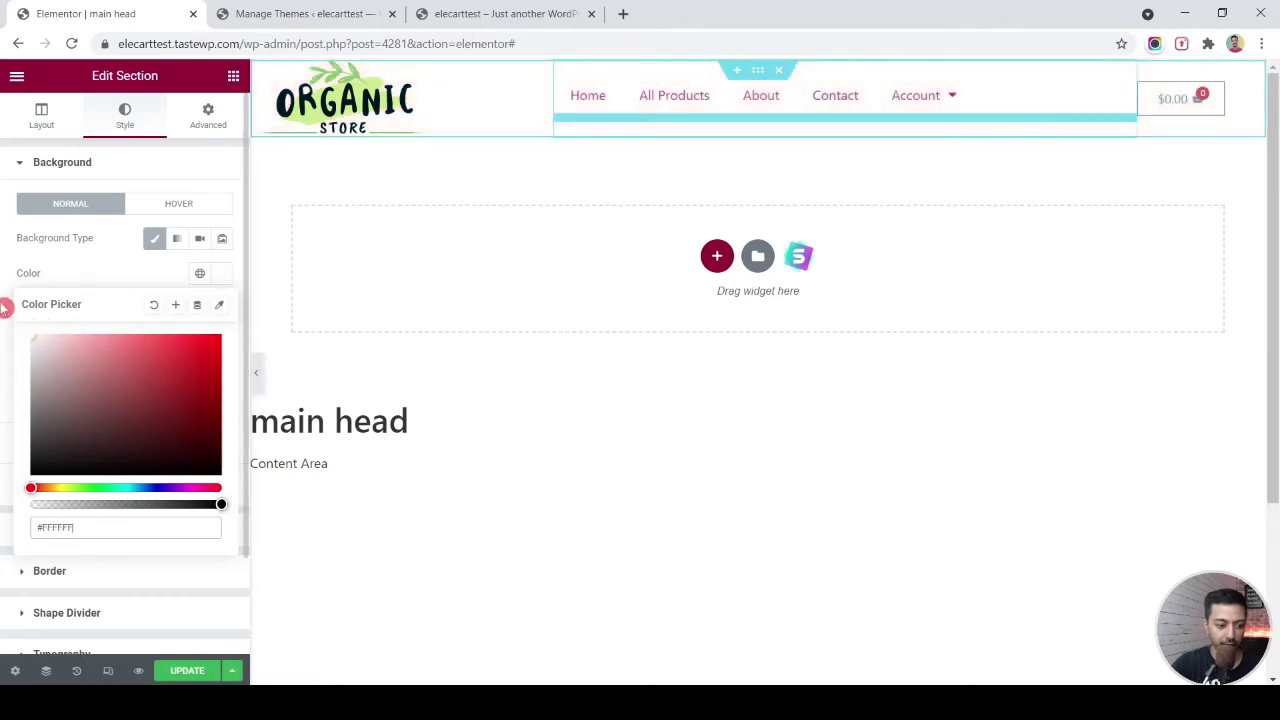
pyautogui.click(9, 303)
pyautogui.scroll(-2, 727, 257)
pyautogui.scroll(2, 727, 257)
pyautogui.scroll(-2, 729, 257)
pyautogui.scroll(2, 729, 257)
pyautogui.click(192, 670)
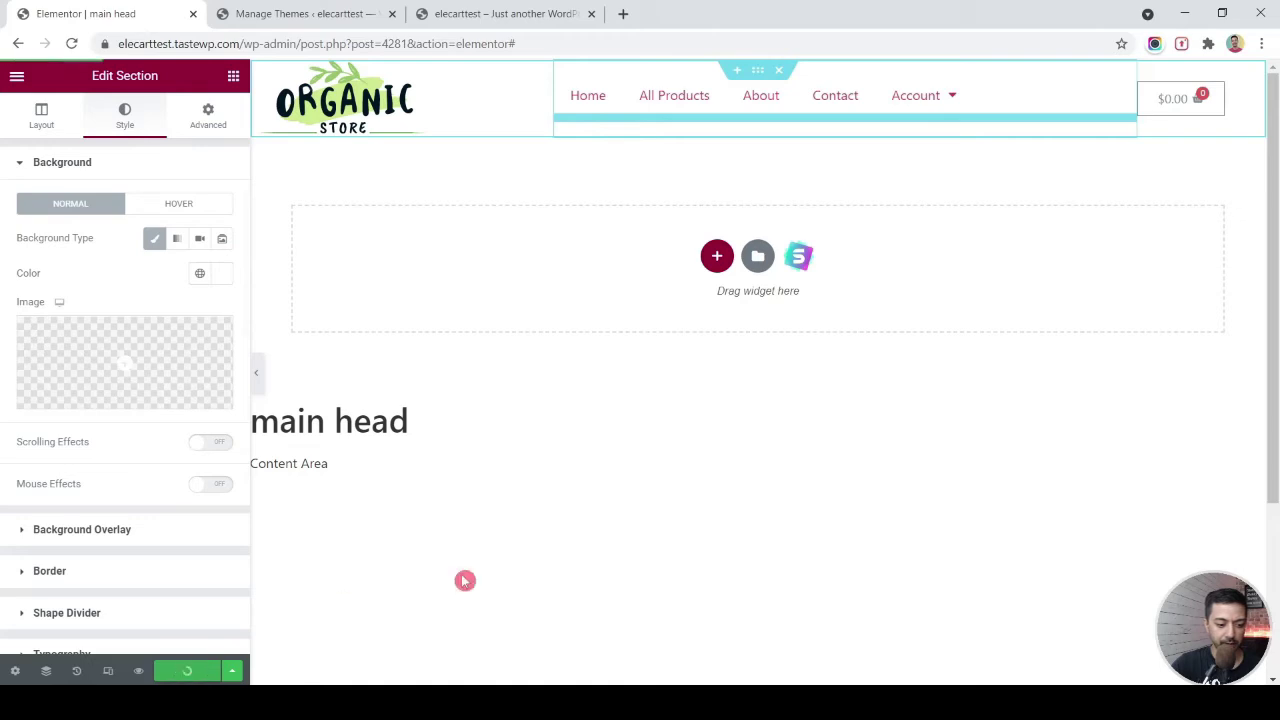
pyautogui.click(520, 13)
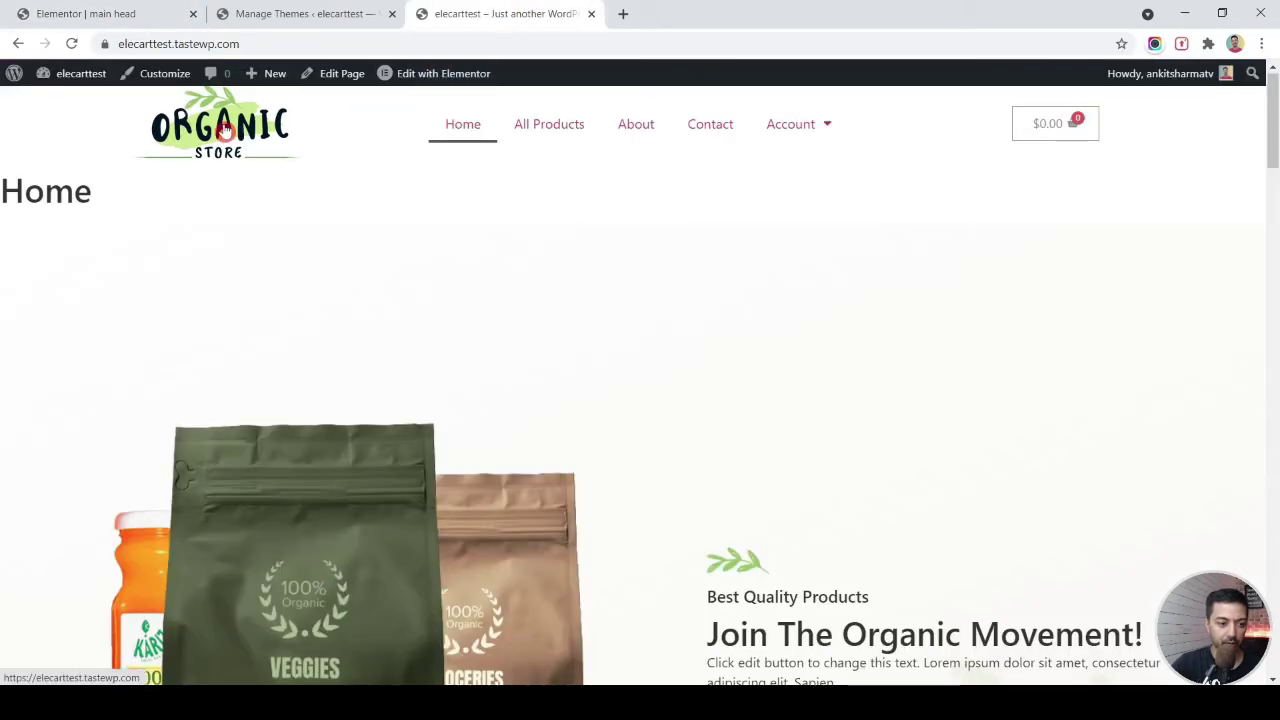
# - Reload the homepage and add Assorted Coffee from Best Selling Products to the cart
pyautogui.click(72, 43)
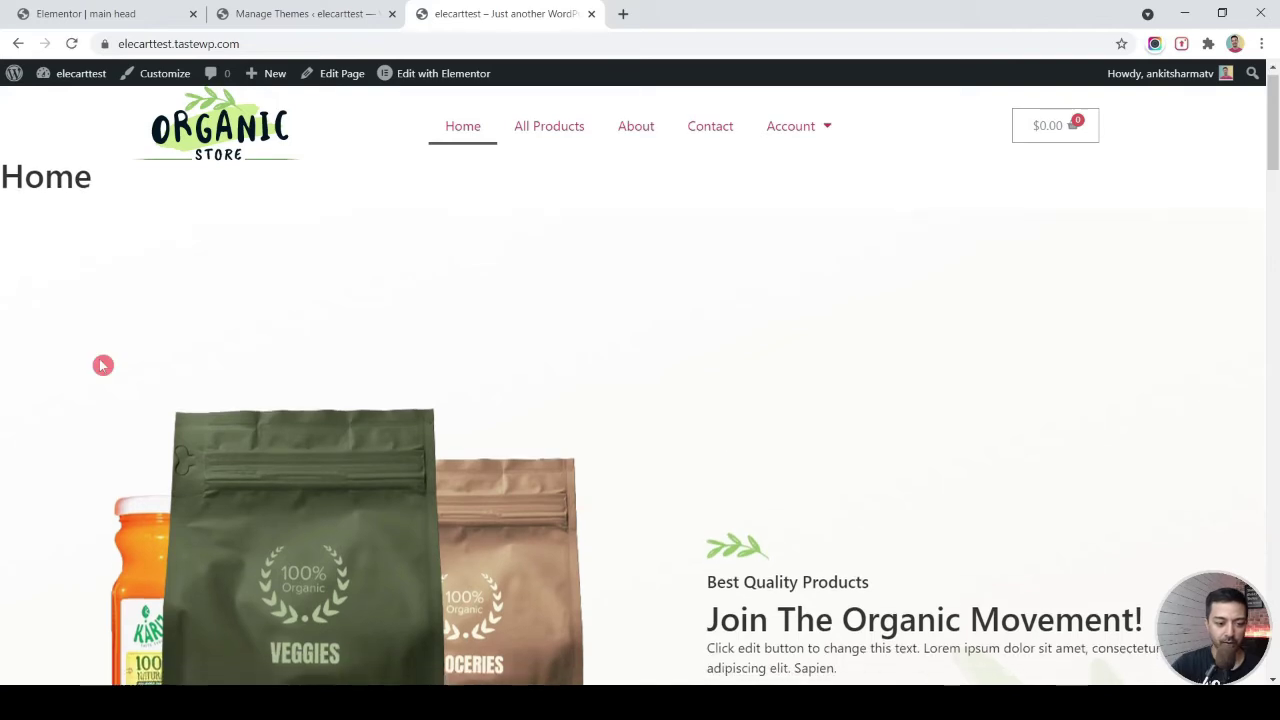
pyautogui.scroll(-3, 103, 365)
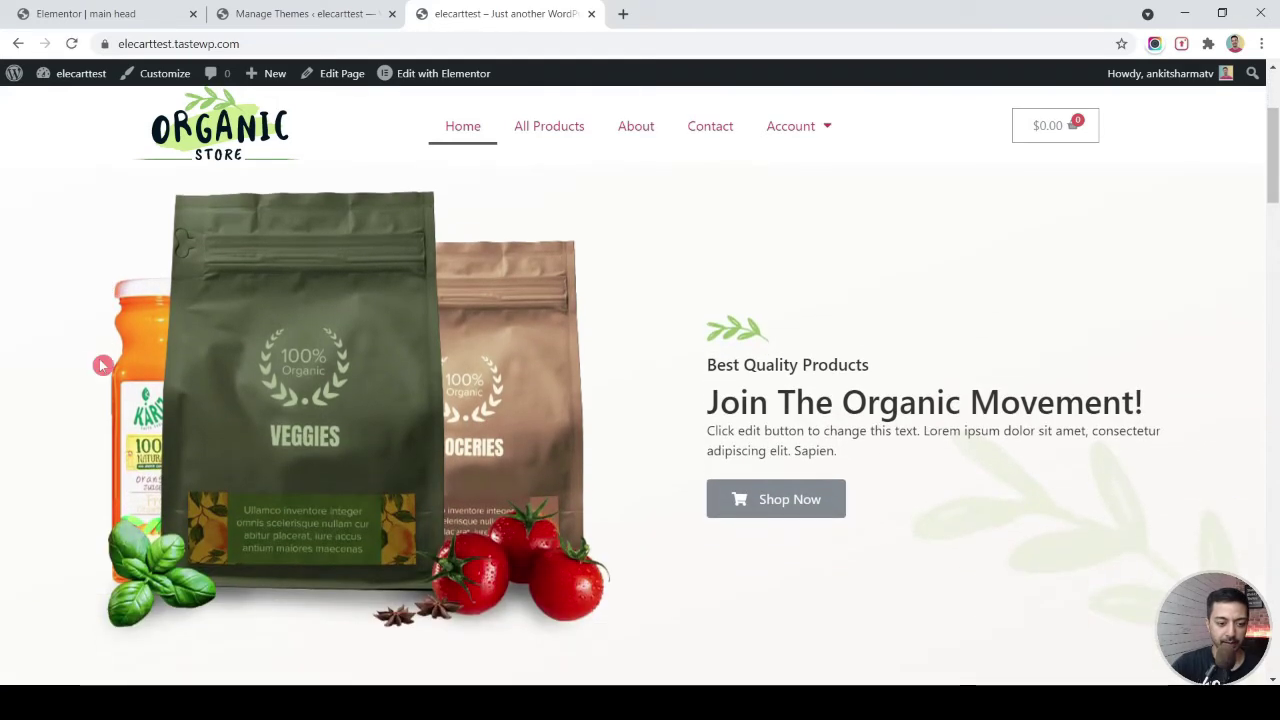
pyautogui.scroll(-7, 103, 365)
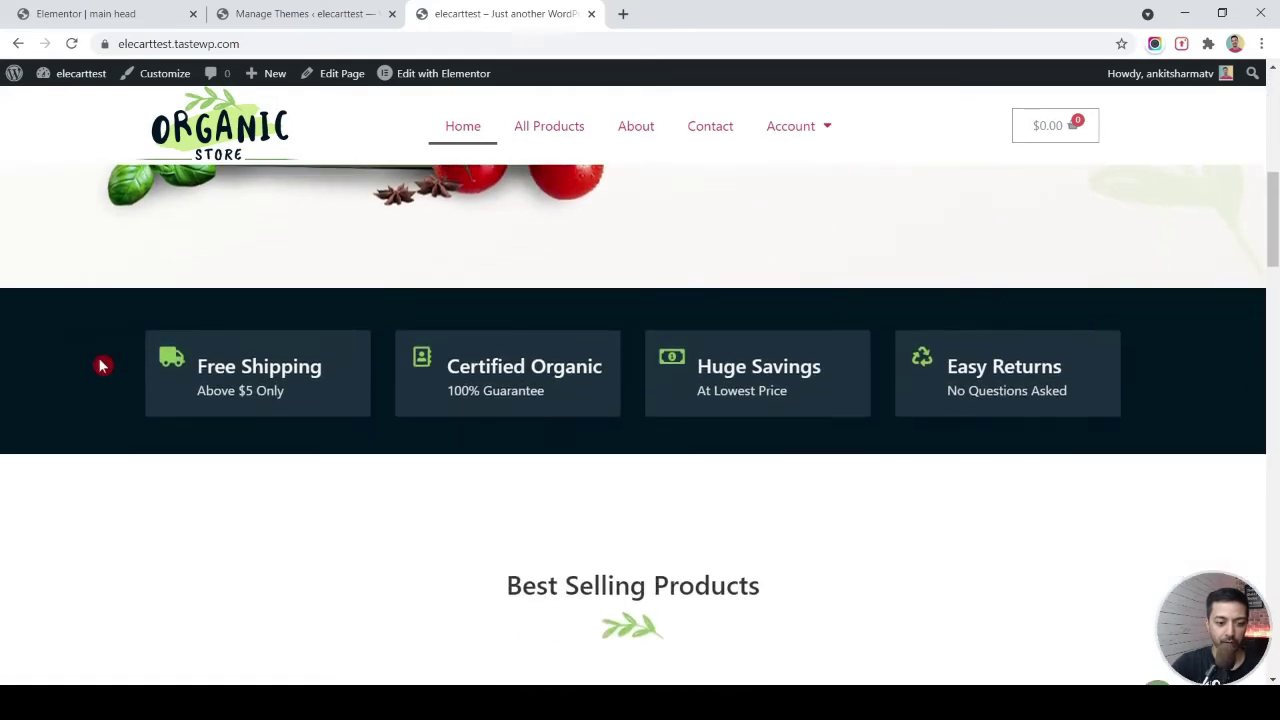
pyautogui.scroll(-5, 103, 365)
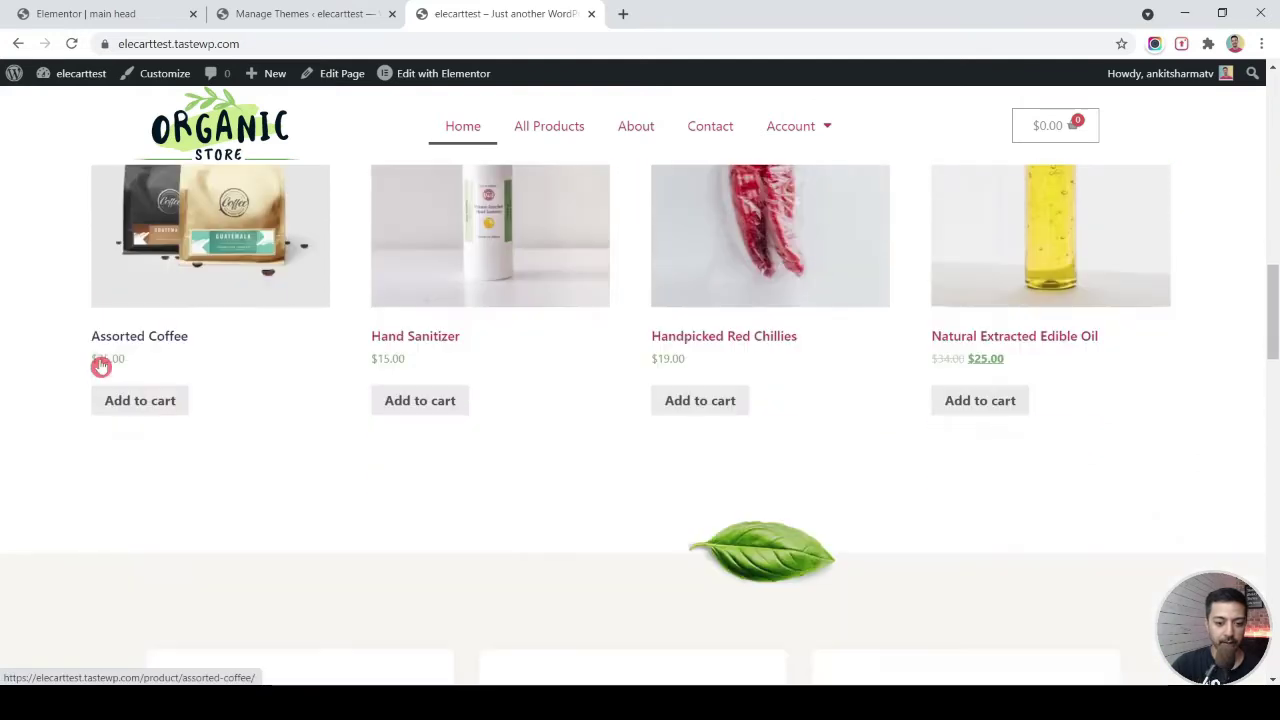
pyautogui.click(143, 405)
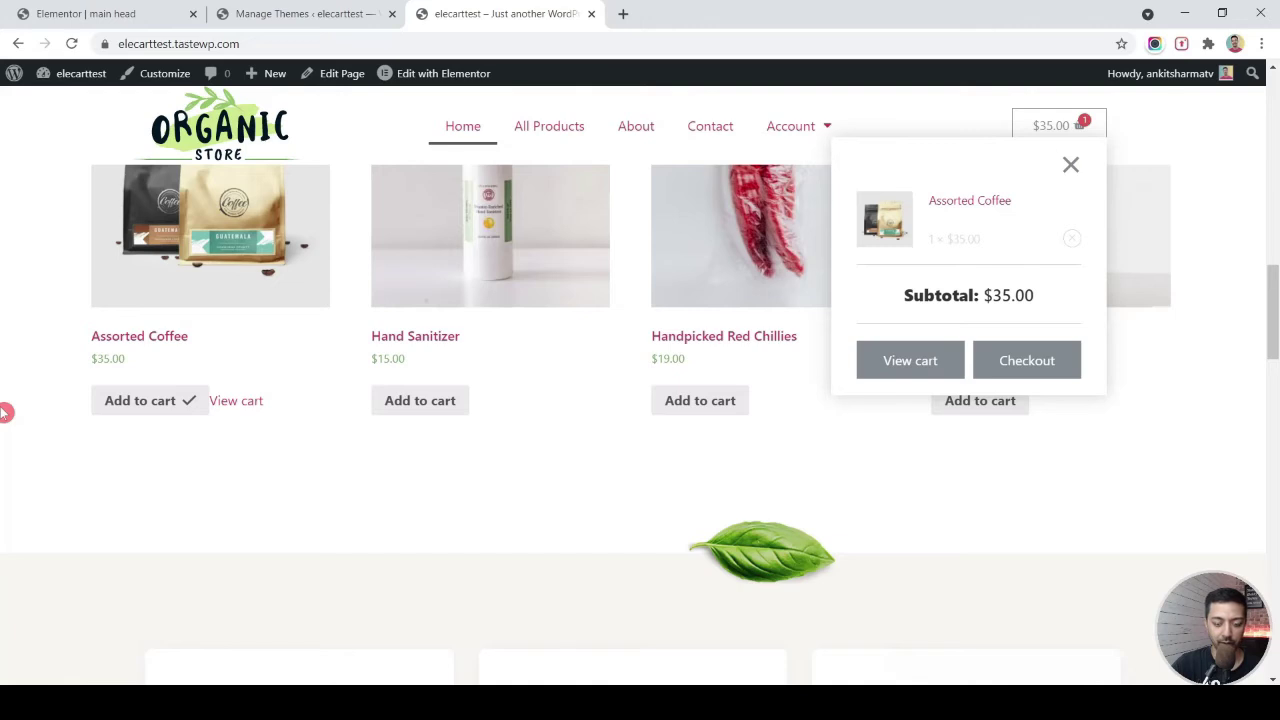
pyautogui.click(5, 412)
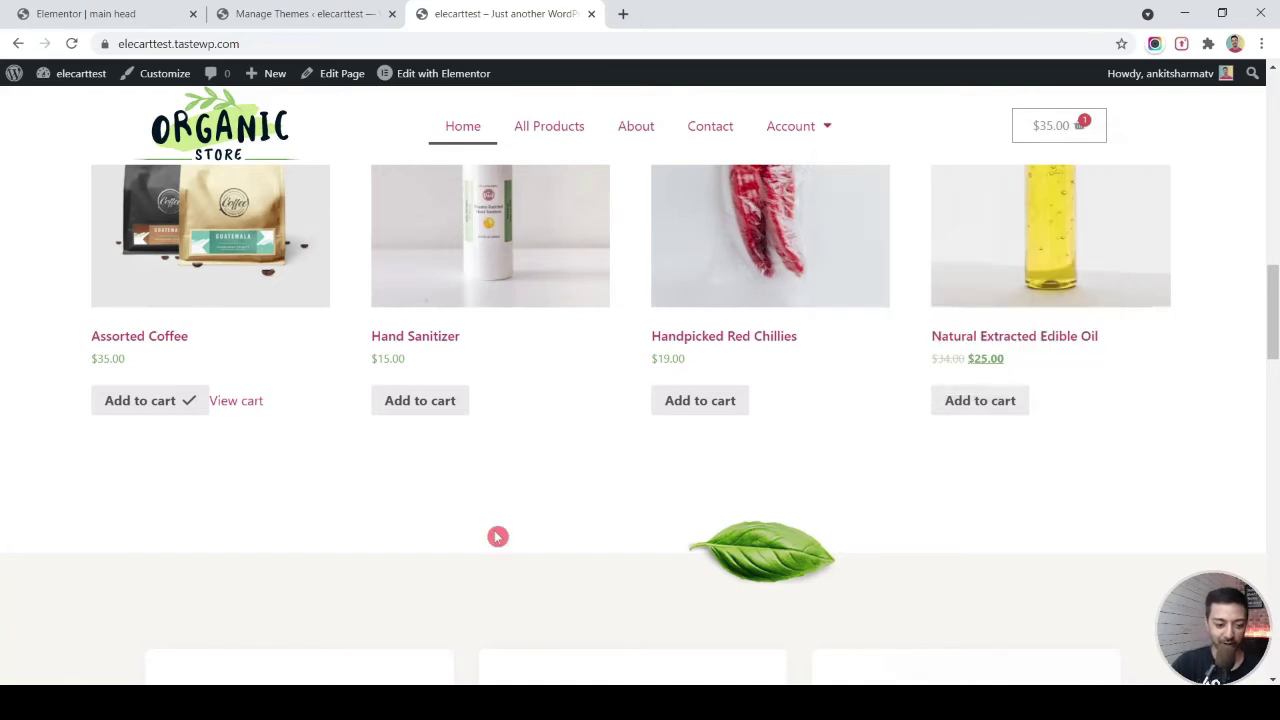
# - Add Hand Sanitizer for a $50.00 cart and open the Handpicked Red Chillies product page
pyautogui.click(416, 402)
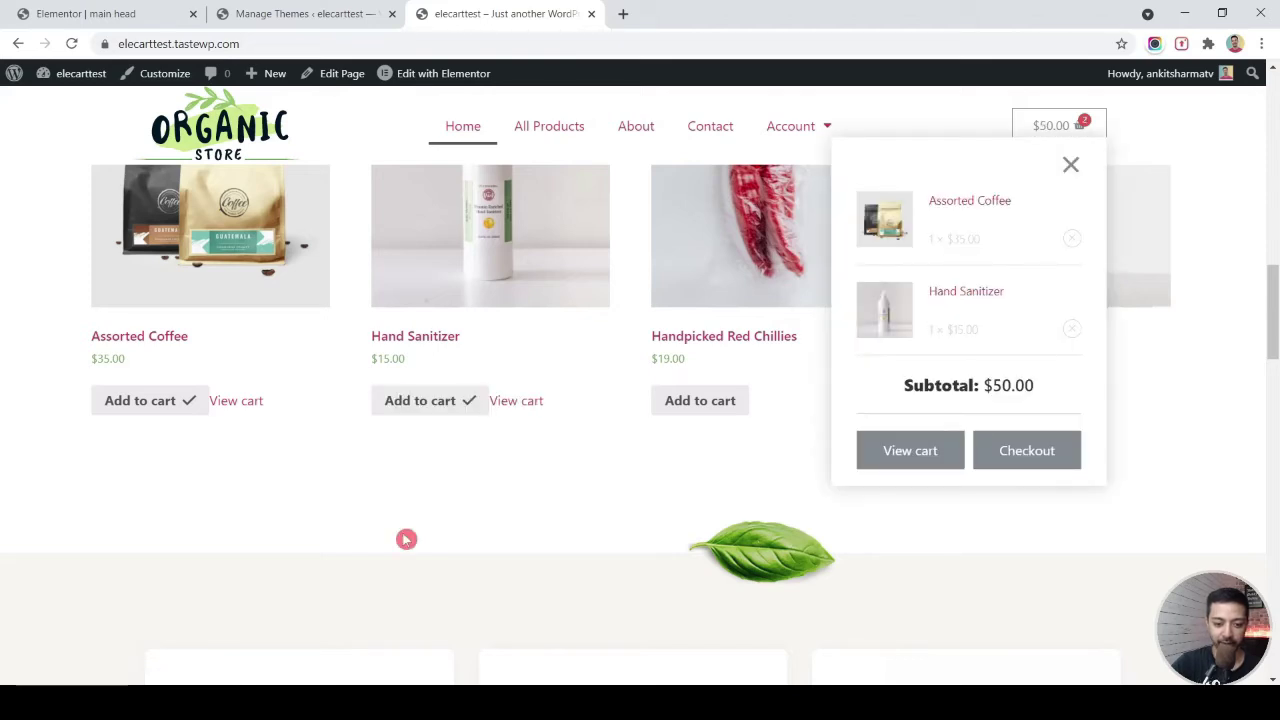
pyautogui.click(406, 539)
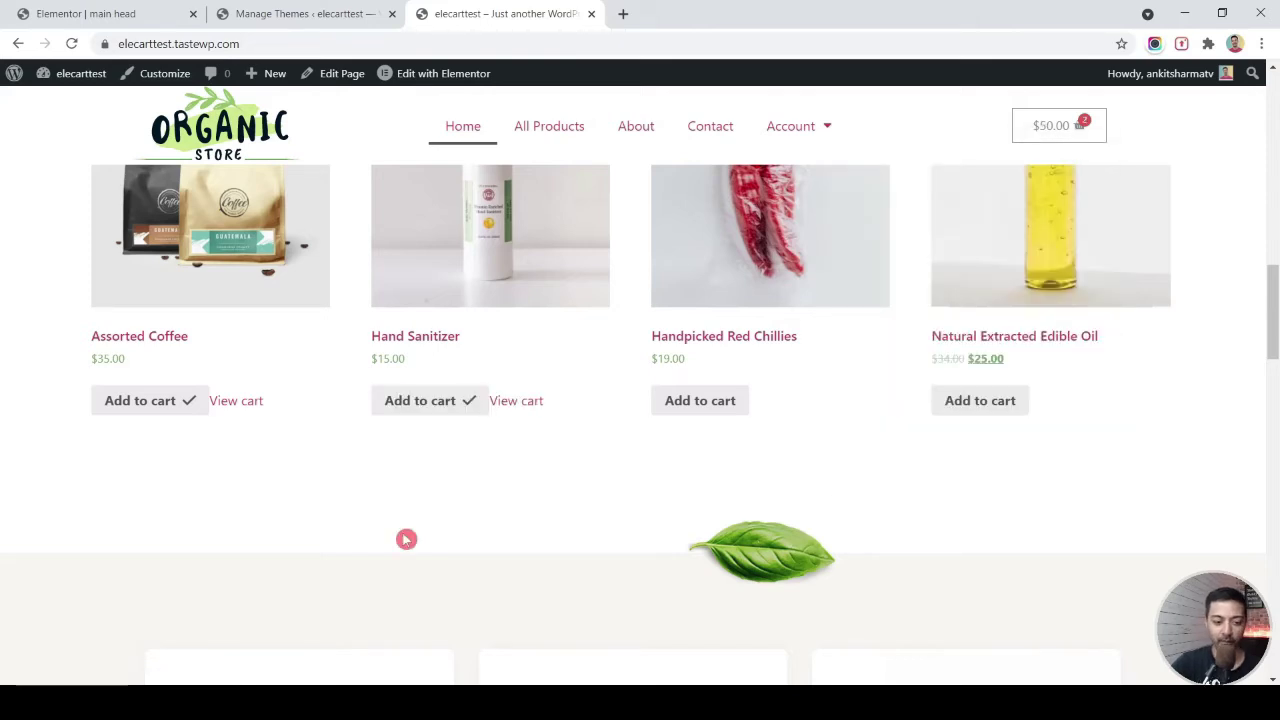
pyautogui.click(694, 270)
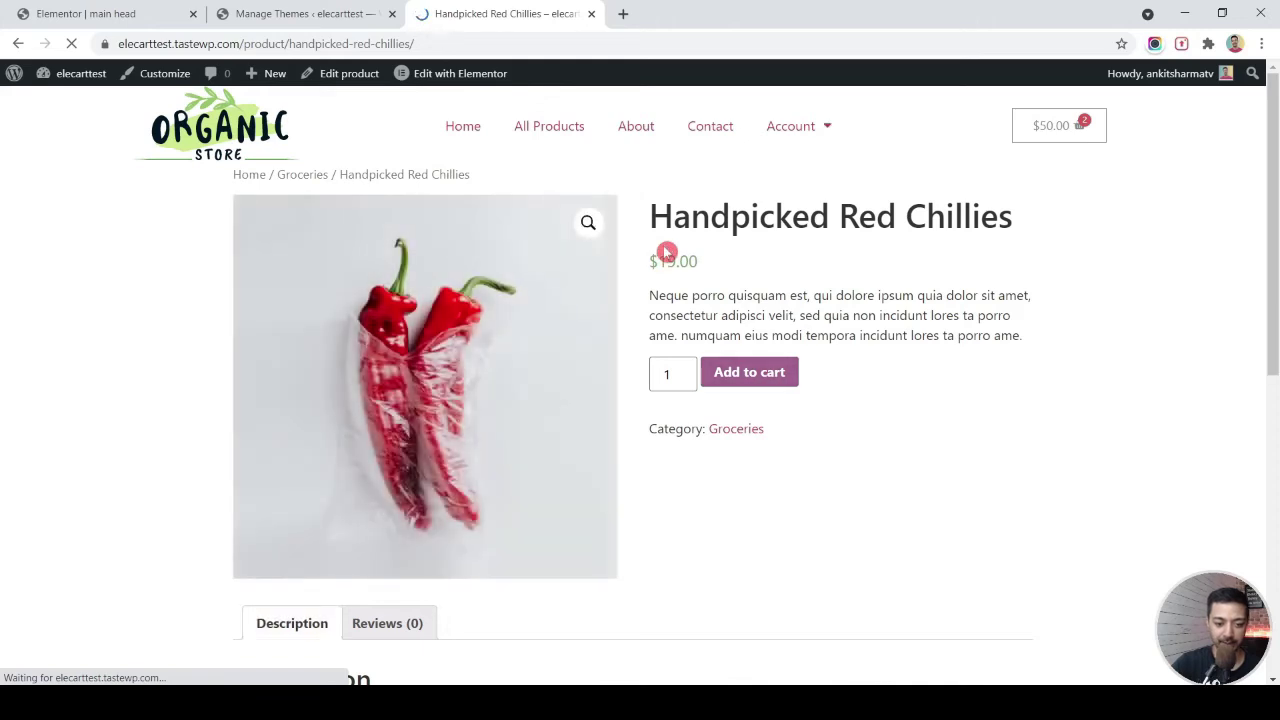
# - Add Handpicked Red Chillies to the cart from its product page
pyautogui.scroll(-6, 667, 253)
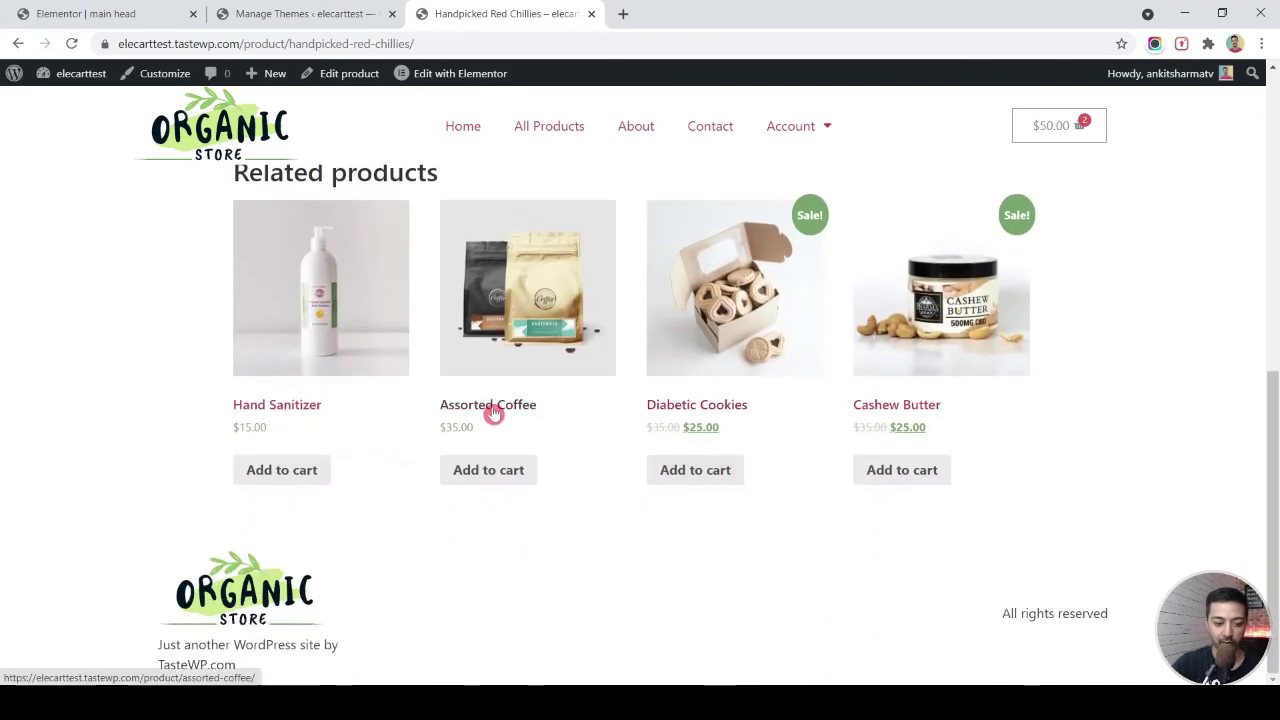
pyautogui.scroll(6, 491, 414)
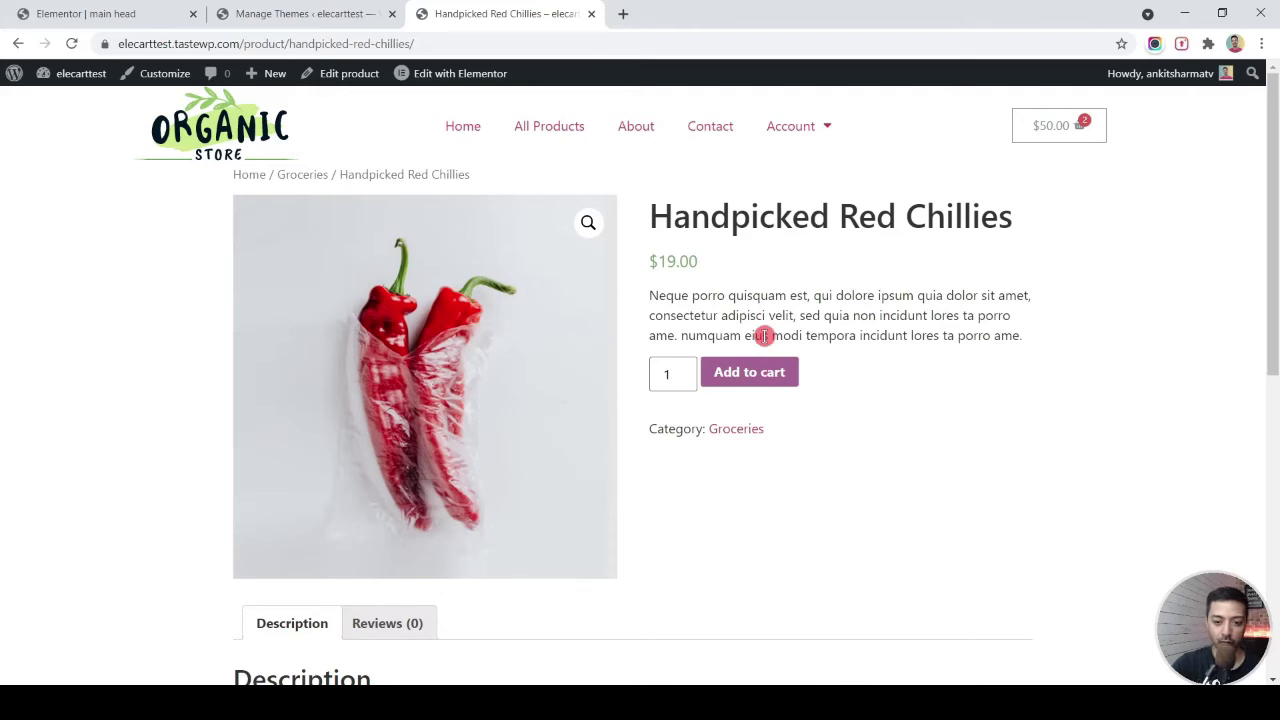
pyautogui.click(770, 372)
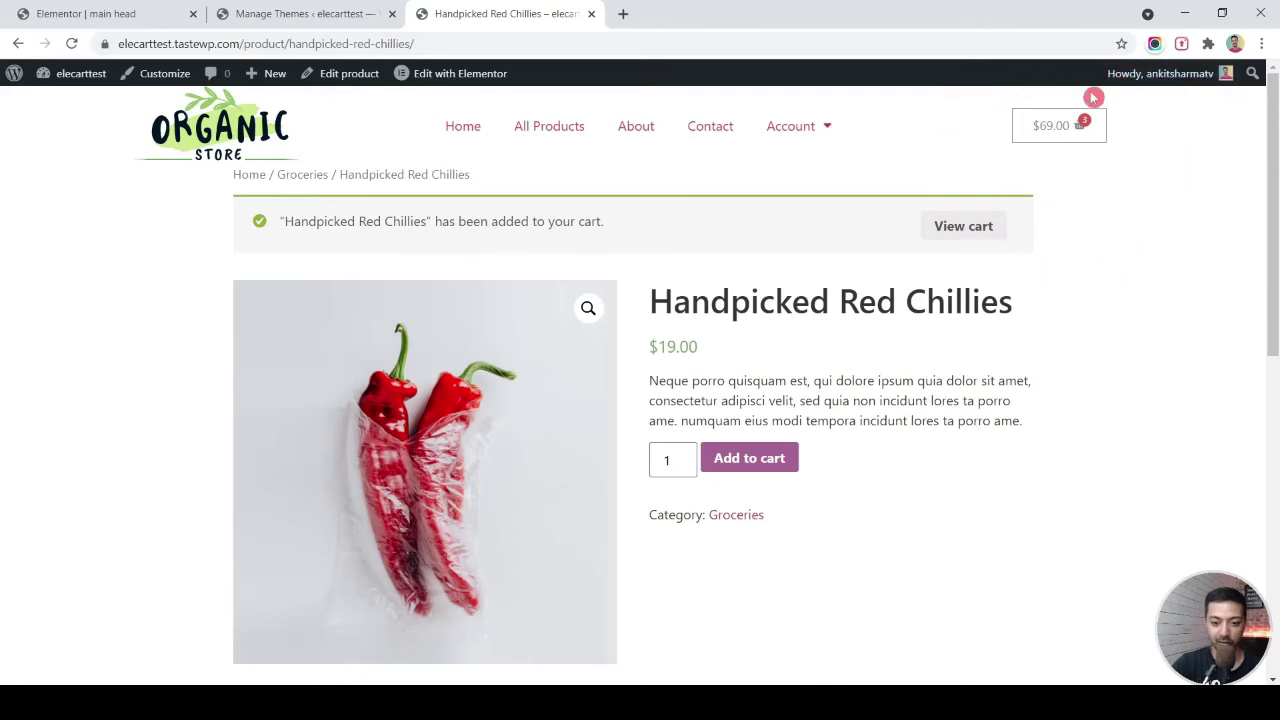
# - Add Cashew Butter from Related products, close the mini-cart and return to the home page
pyautogui.scroll(-3, 903, 317)
pyautogui.scroll(-5, 903, 317)
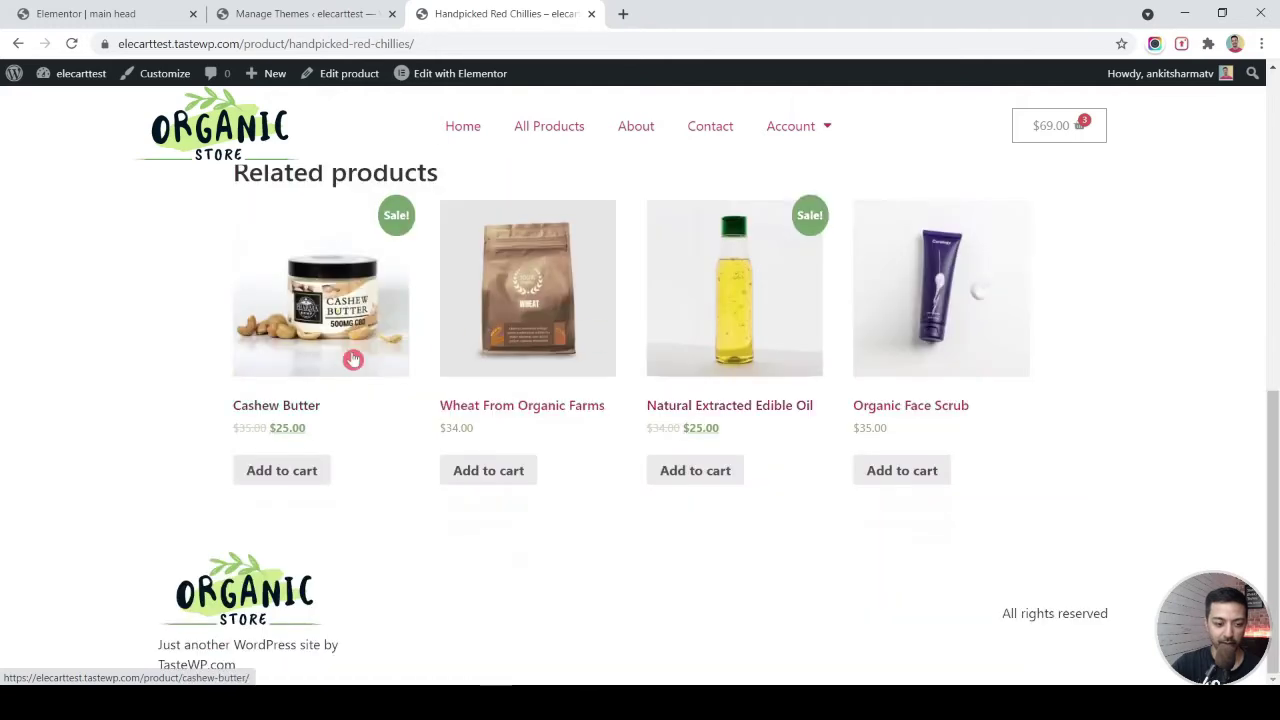
pyautogui.click(262, 472)
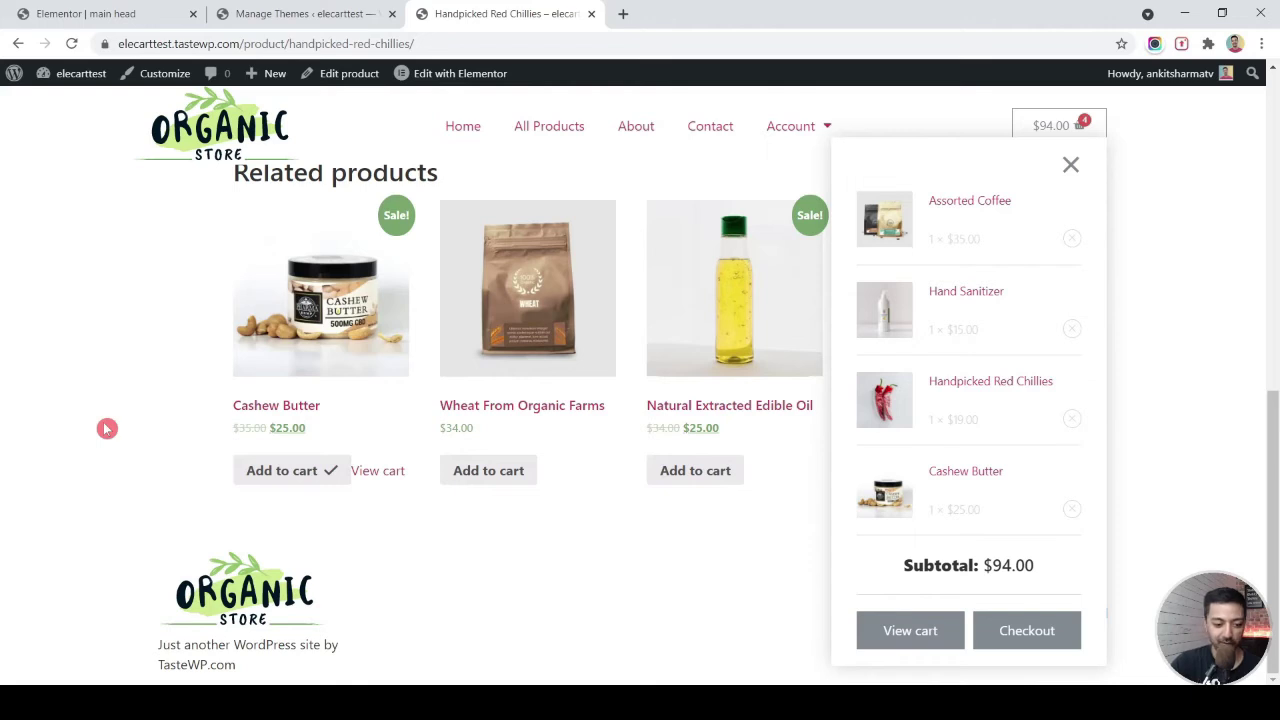
pyautogui.scroll(10, 107, 428)
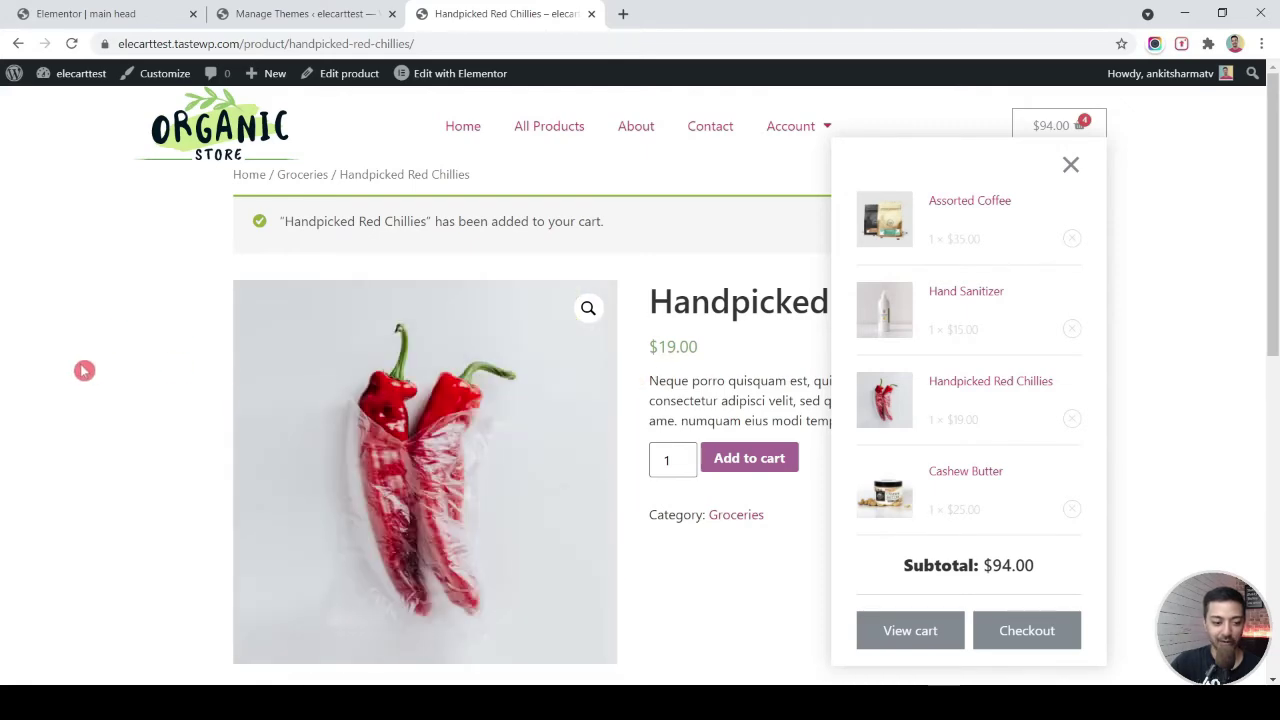
pyautogui.click(714, 394)
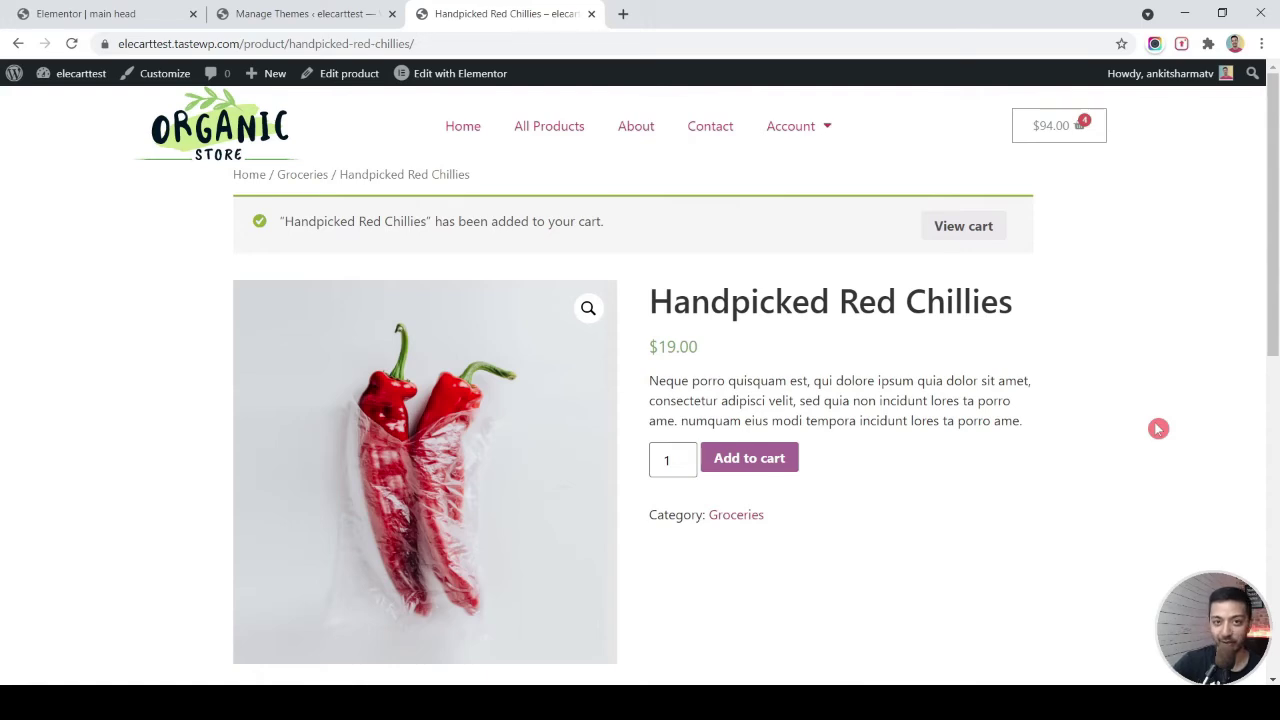
pyautogui.click(258, 138)
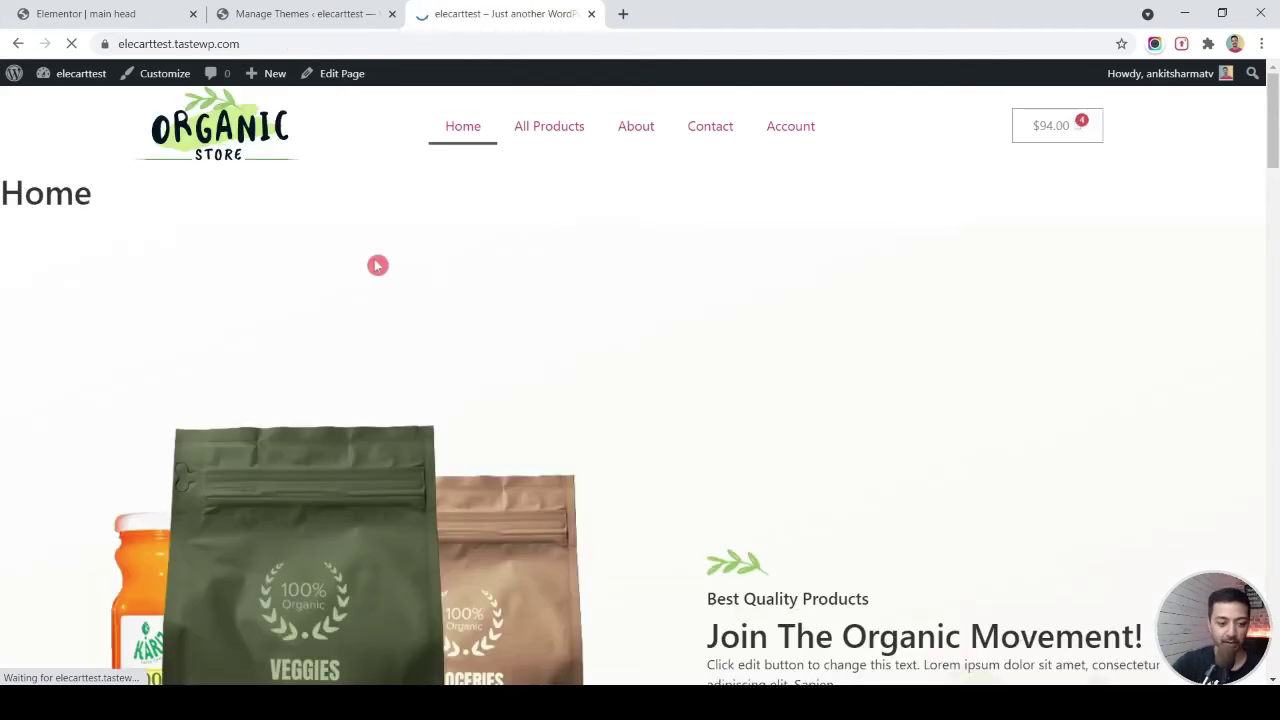
# - Scroll the Home page preview in the editor down to the hero section
pyautogui.scroll(-2, 377, 265)
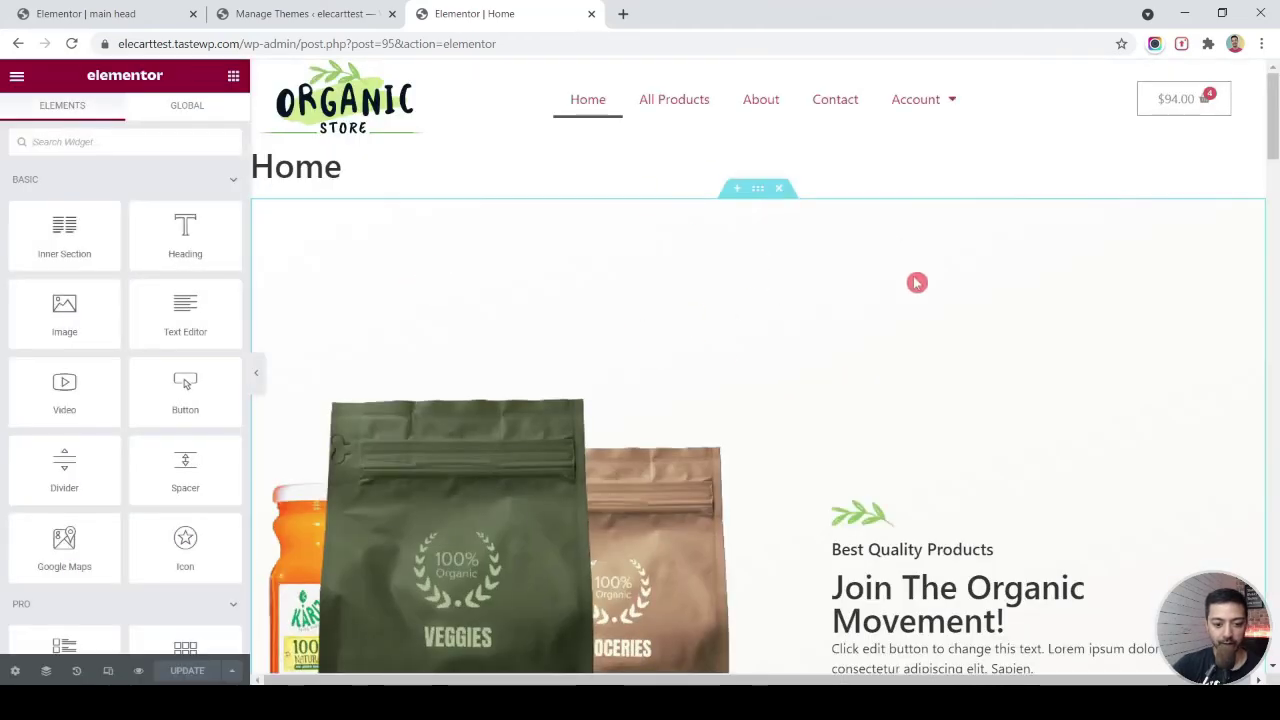
pyautogui.scroll(-3, 914, 280)
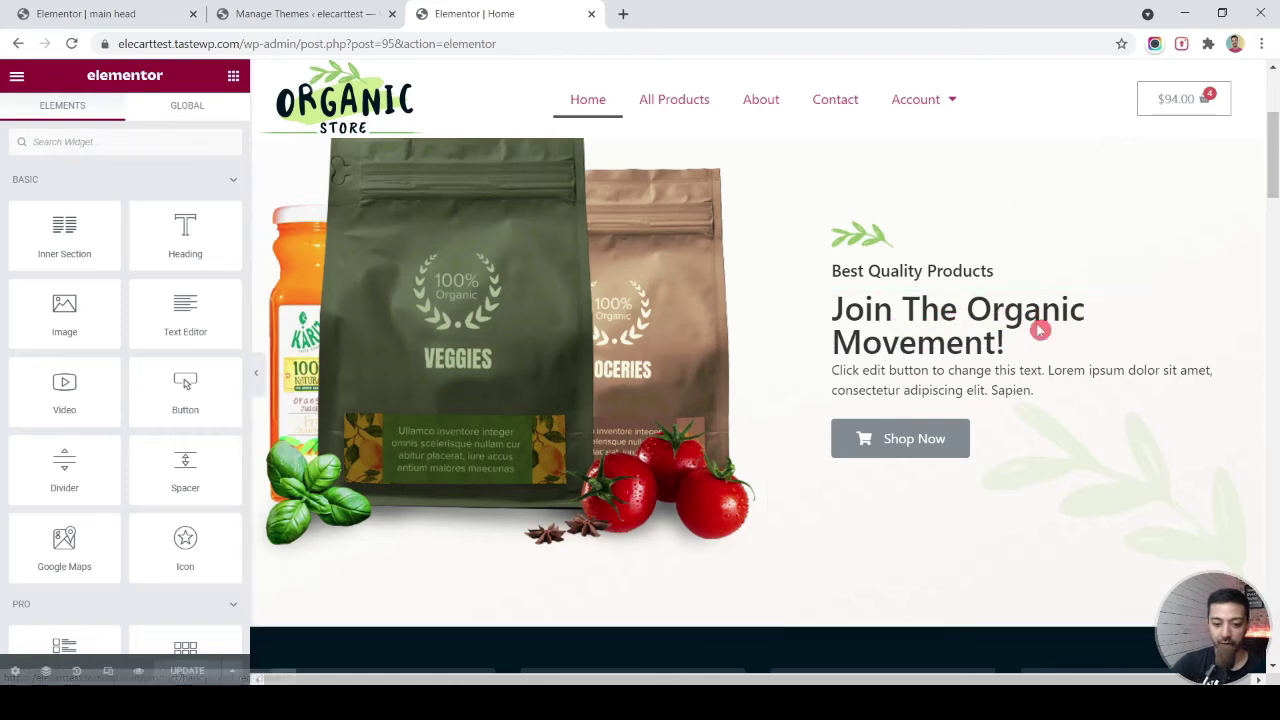
# - Bind the hero heading to the Product Title dynamic tag set to Handpicked Red Chillies
pyautogui.click(1003, 330)
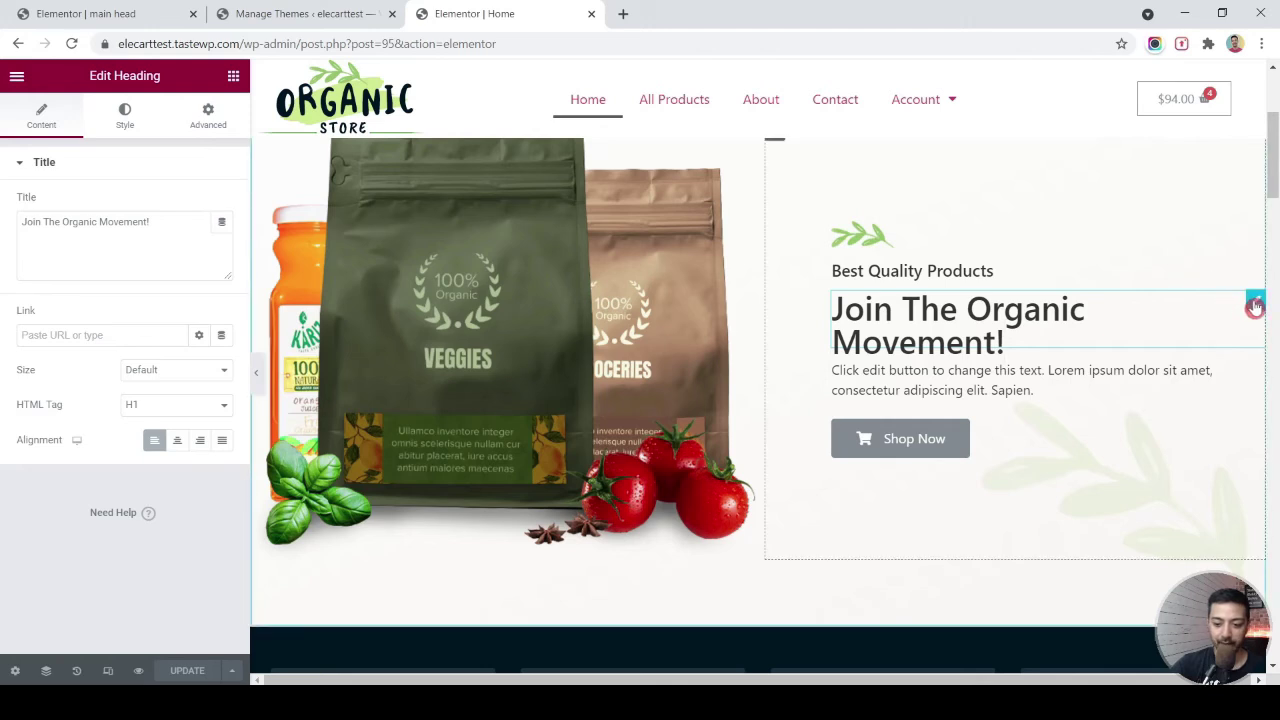
pyautogui.click(223, 228)
pyautogui.scroll(-10, 44, 404)
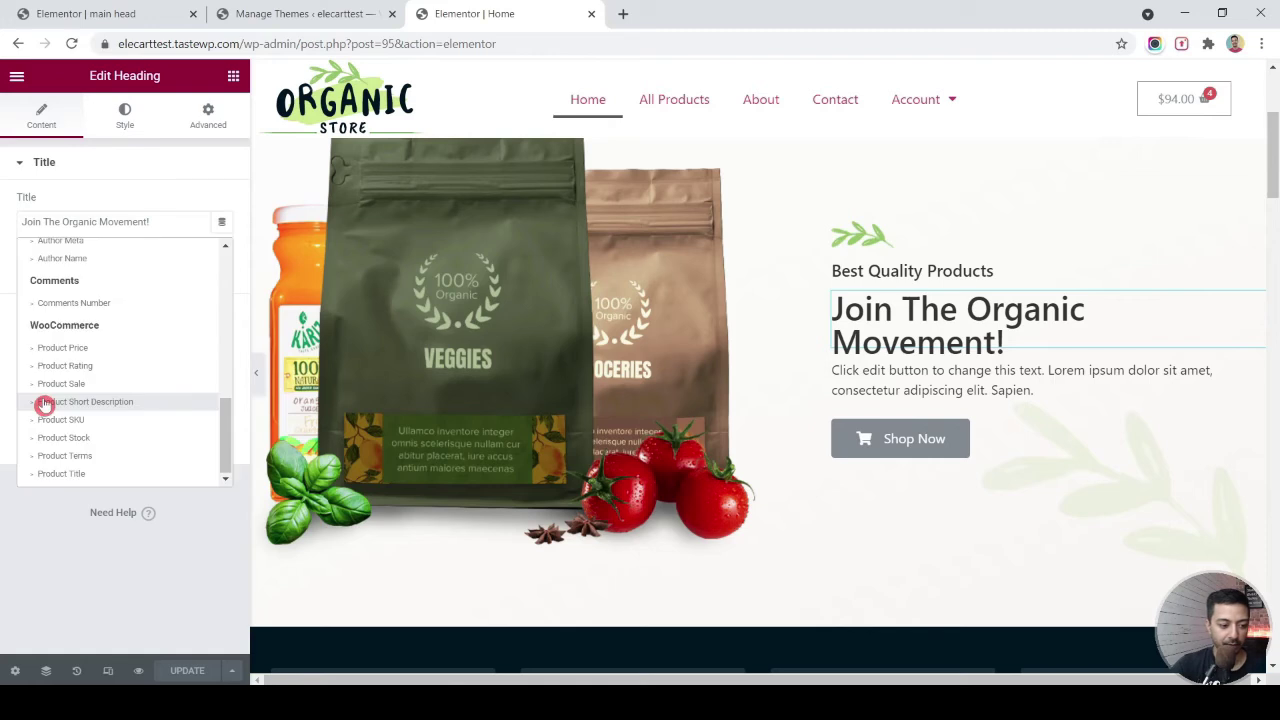
pyautogui.click(68, 474)
pyautogui.click(117, 222)
pyautogui.click(83, 315)
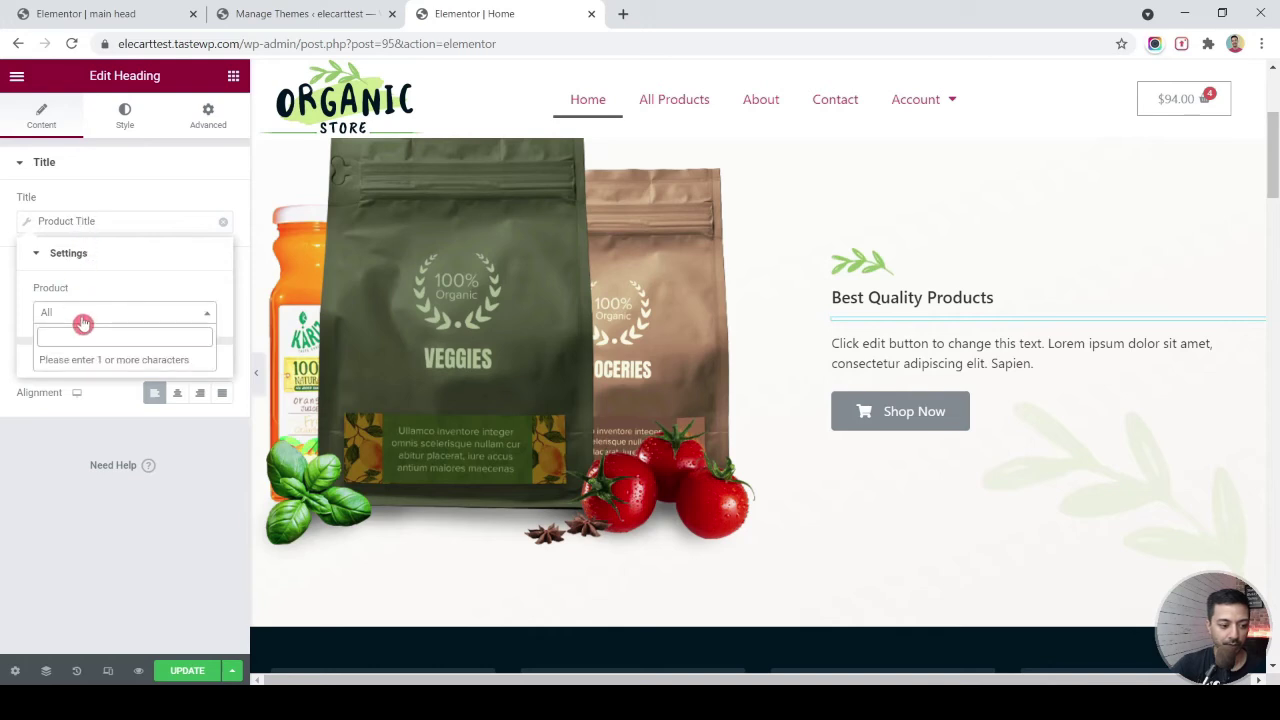
pyautogui.write('a')
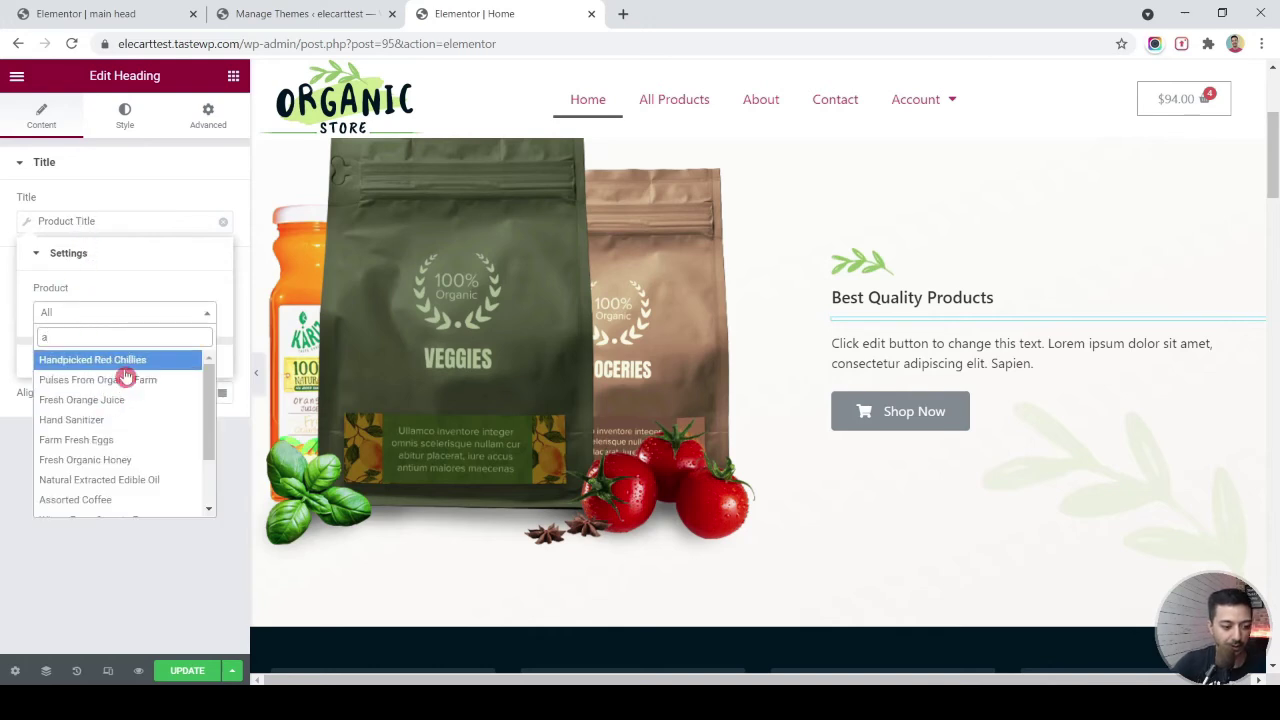
pyautogui.click(126, 362)
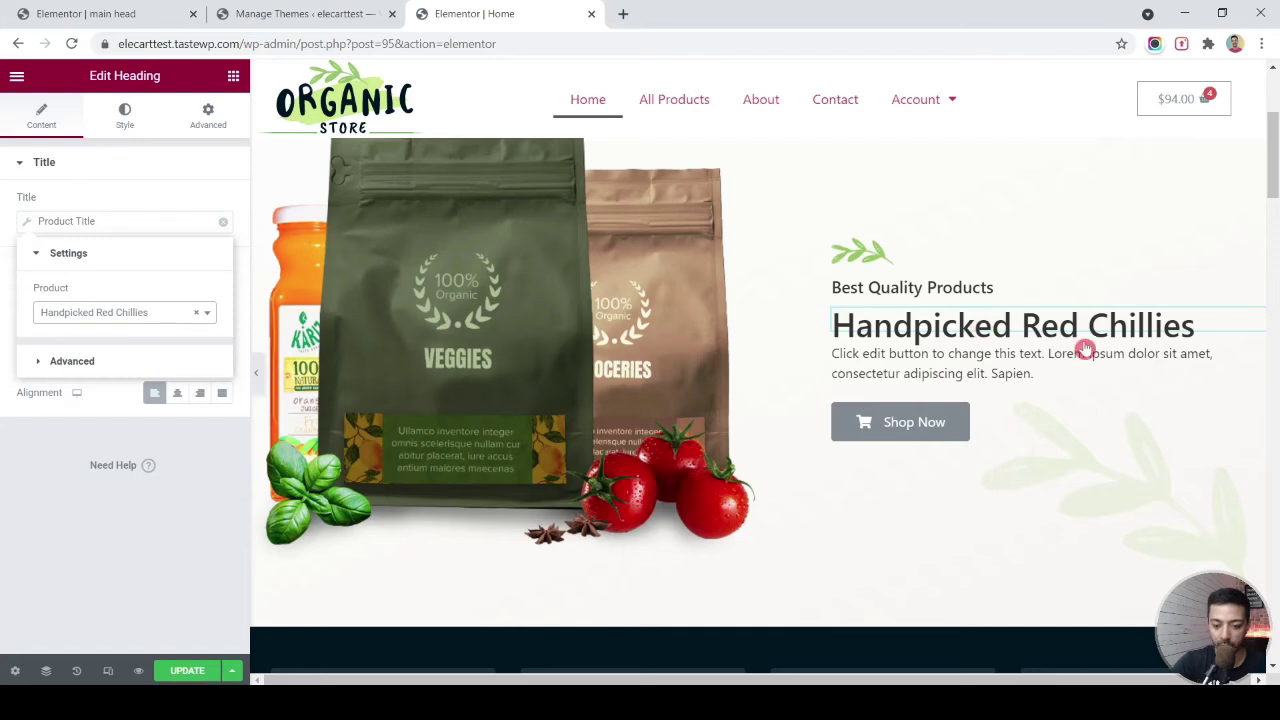
# - Set the hero paragraph to the Product Short Description tag for Handpicked Red Chillies
pyautogui.click(927, 368)
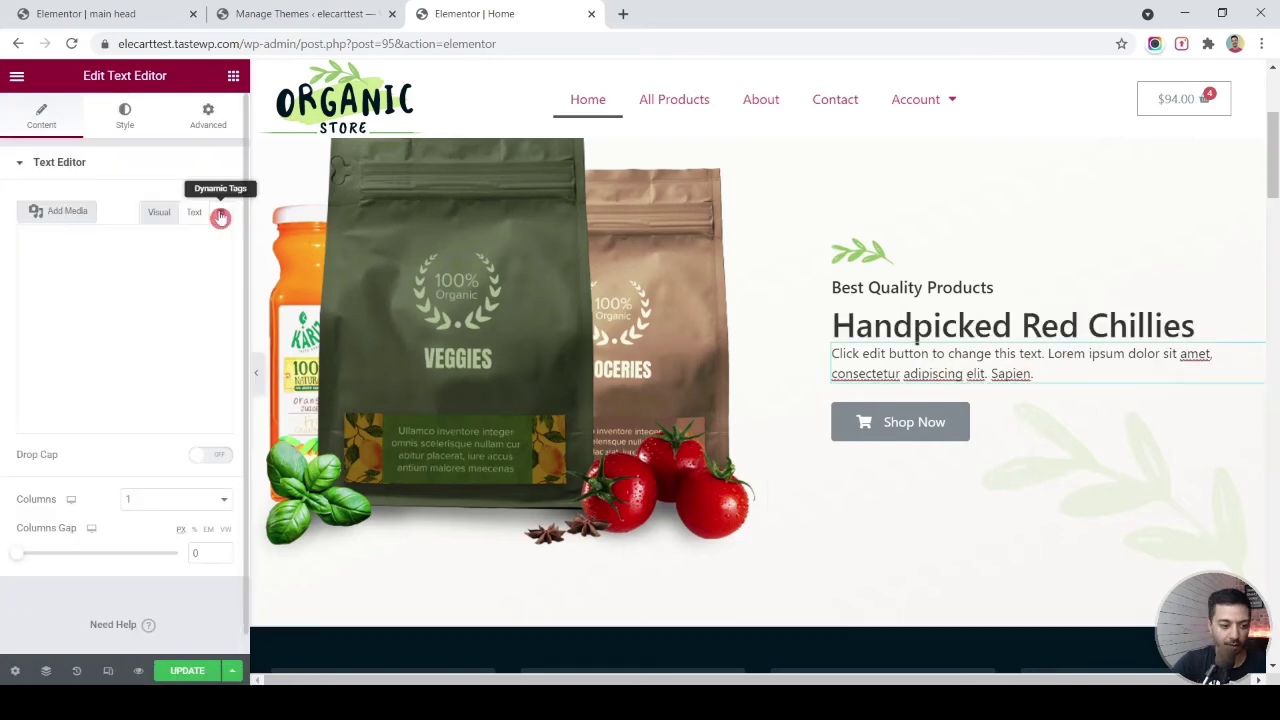
pyautogui.click(220, 217)
pyautogui.scroll(-5, 149, 343)
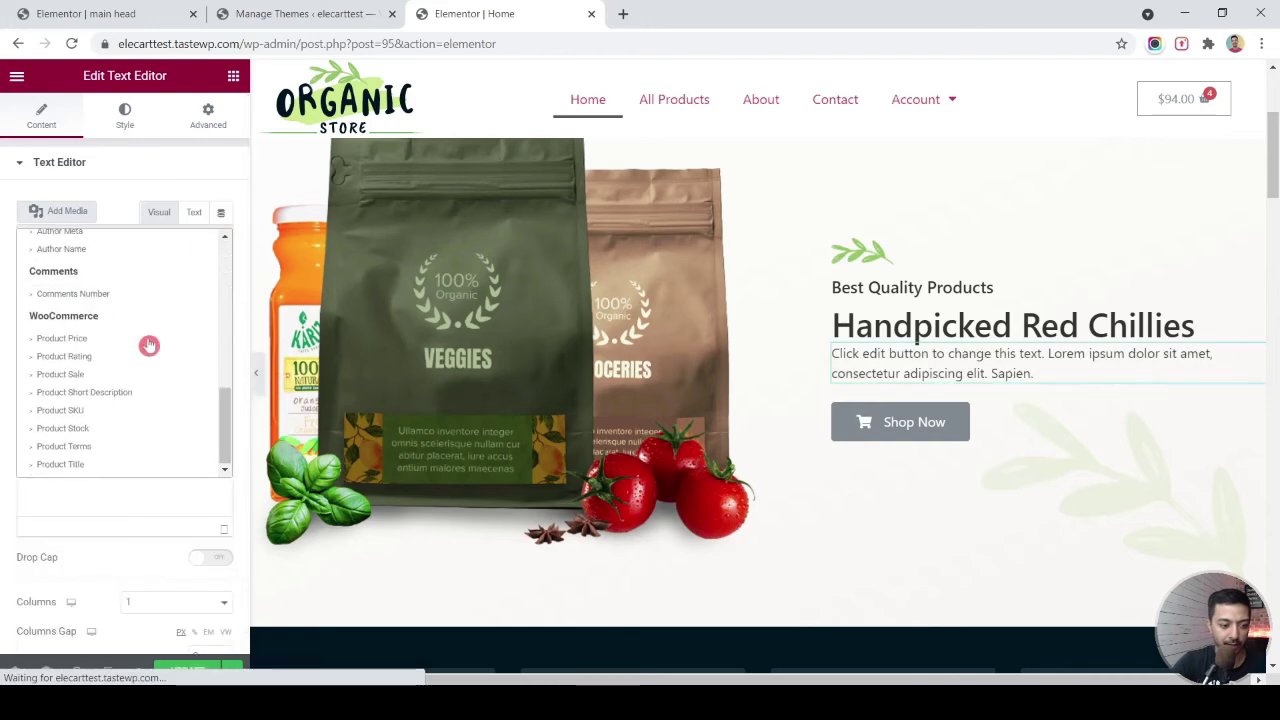
pyautogui.click(112, 395)
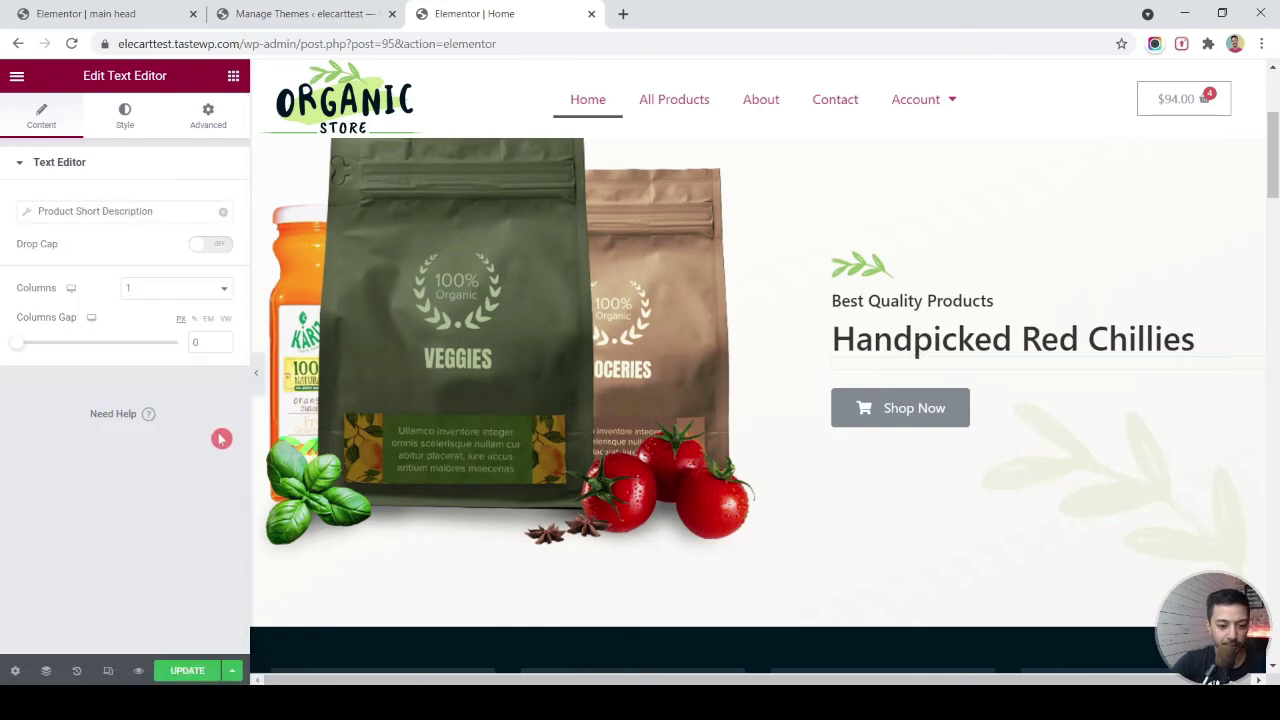
pyautogui.click(114, 210)
pyautogui.click(90, 303)
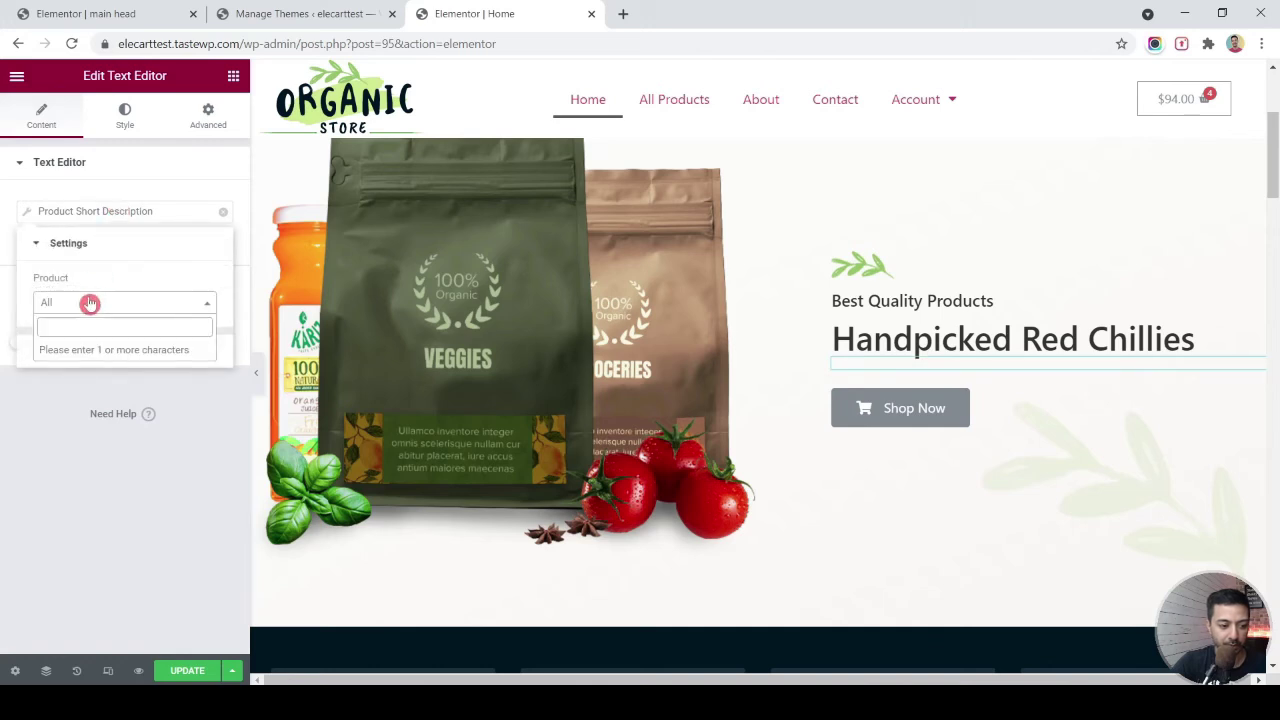
pyautogui.click(100, 349)
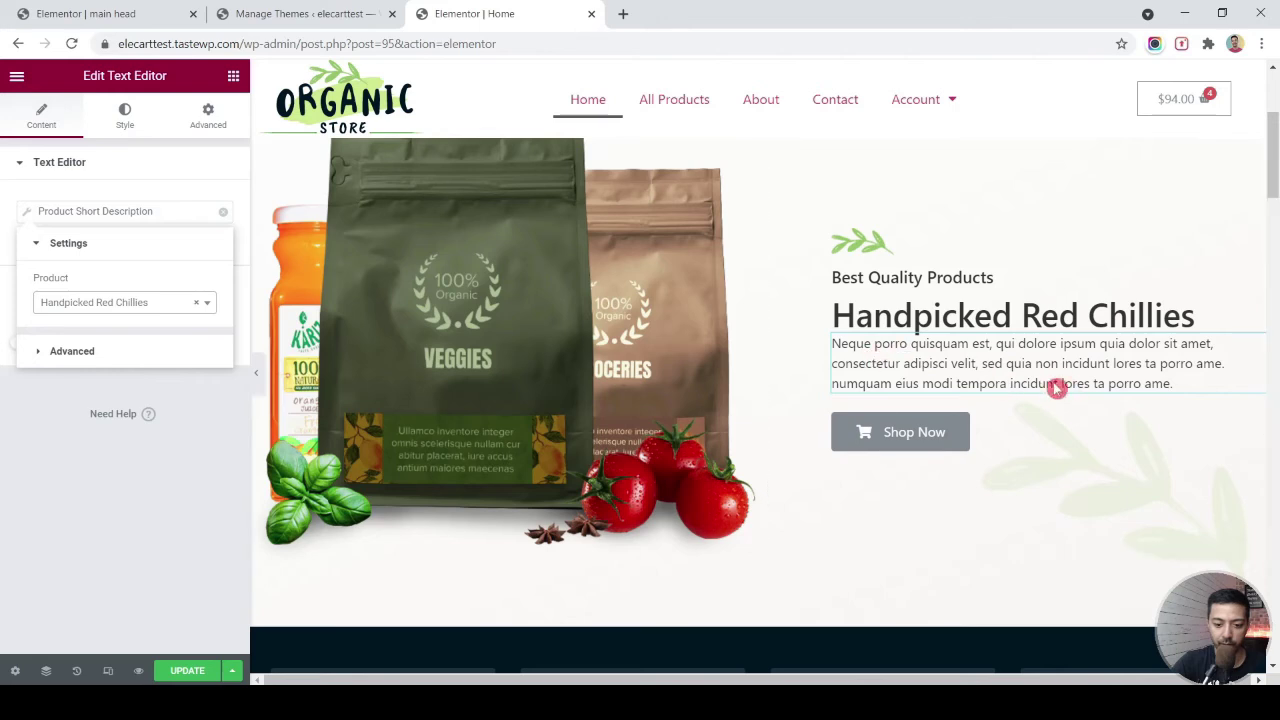
pyautogui.click(1023, 457)
pyautogui.scroll(-1, 1023, 457)
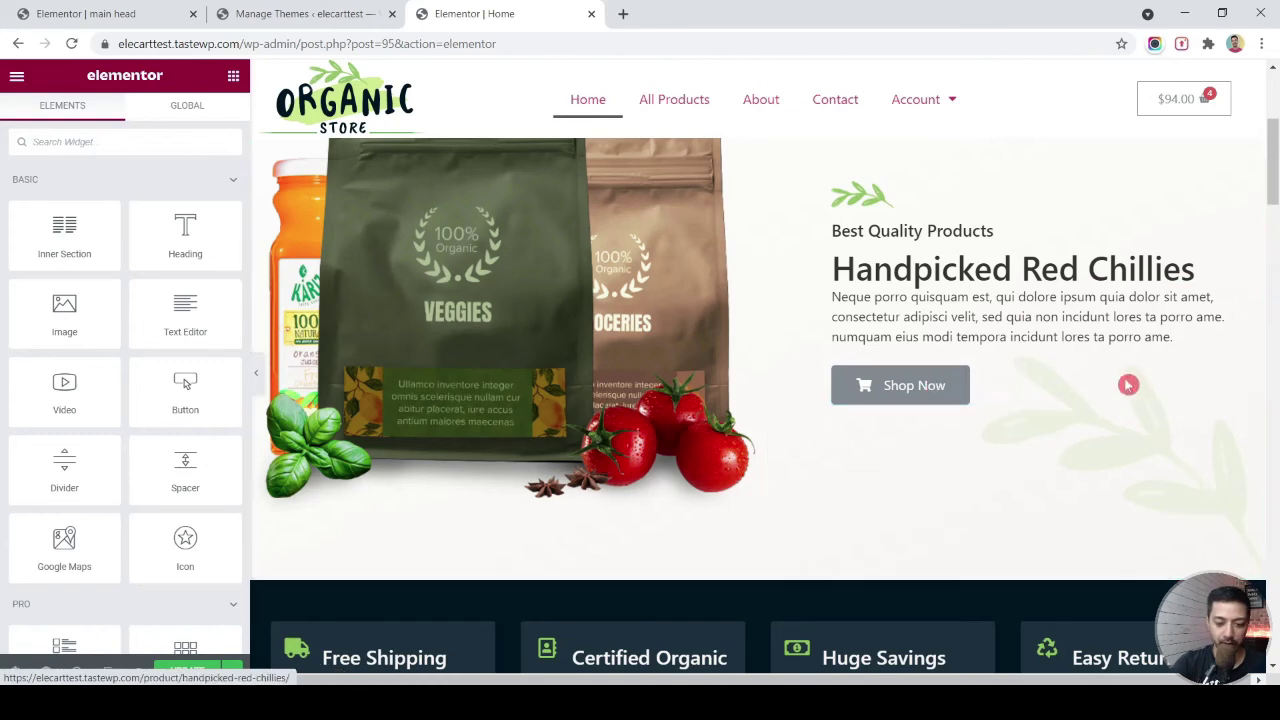
# - Delete the hero's Shop Now button
pyautogui.click(1254, 371)
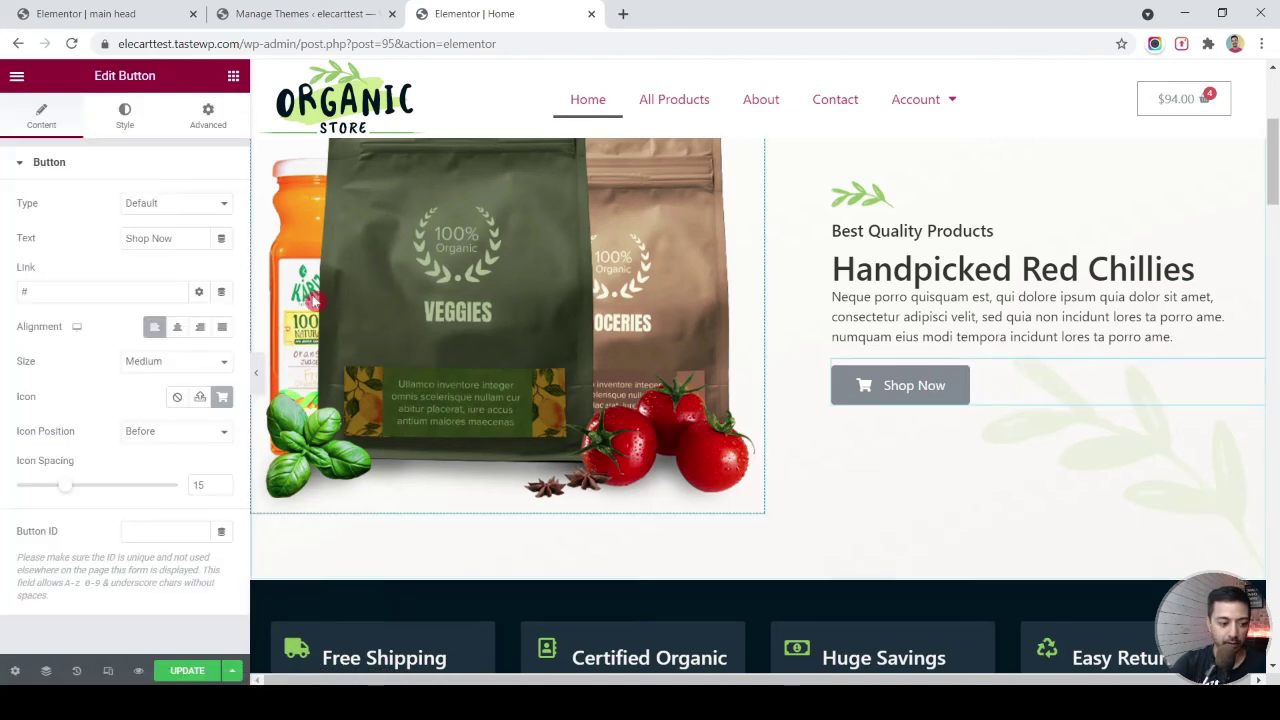
pyautogui.rightClick(1251, 371)
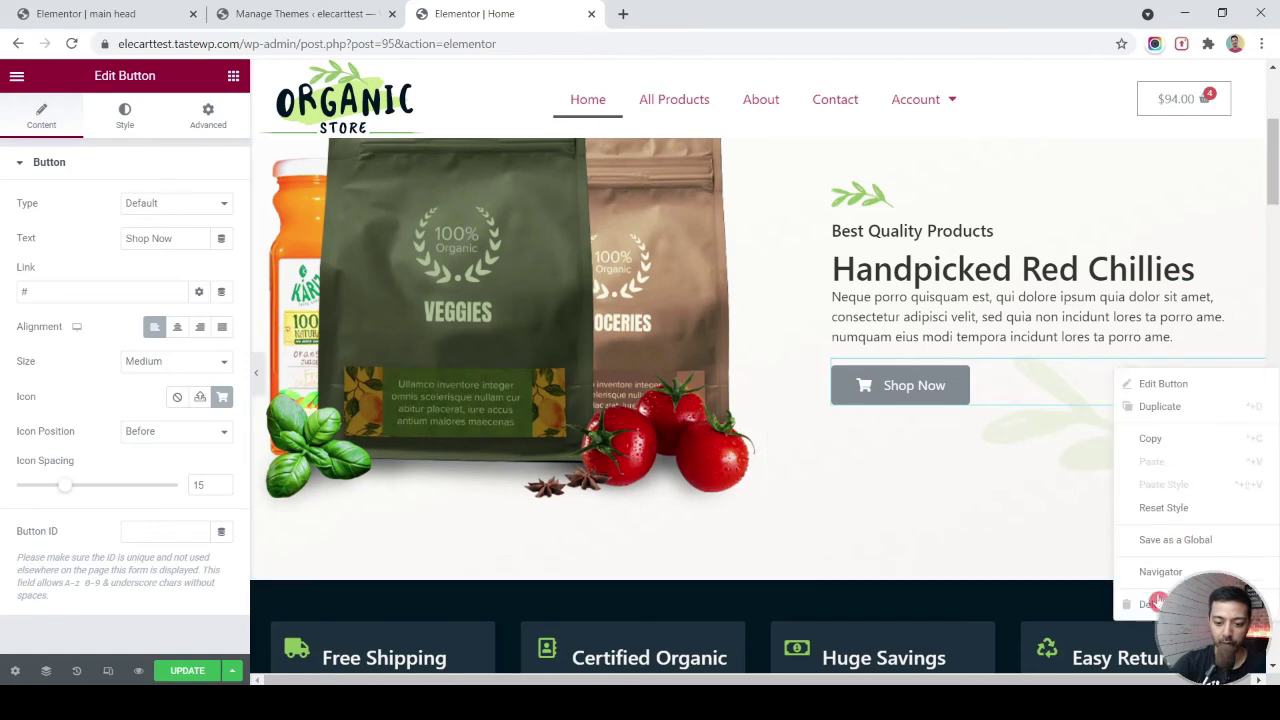
pyautogui.click(1150, 604)
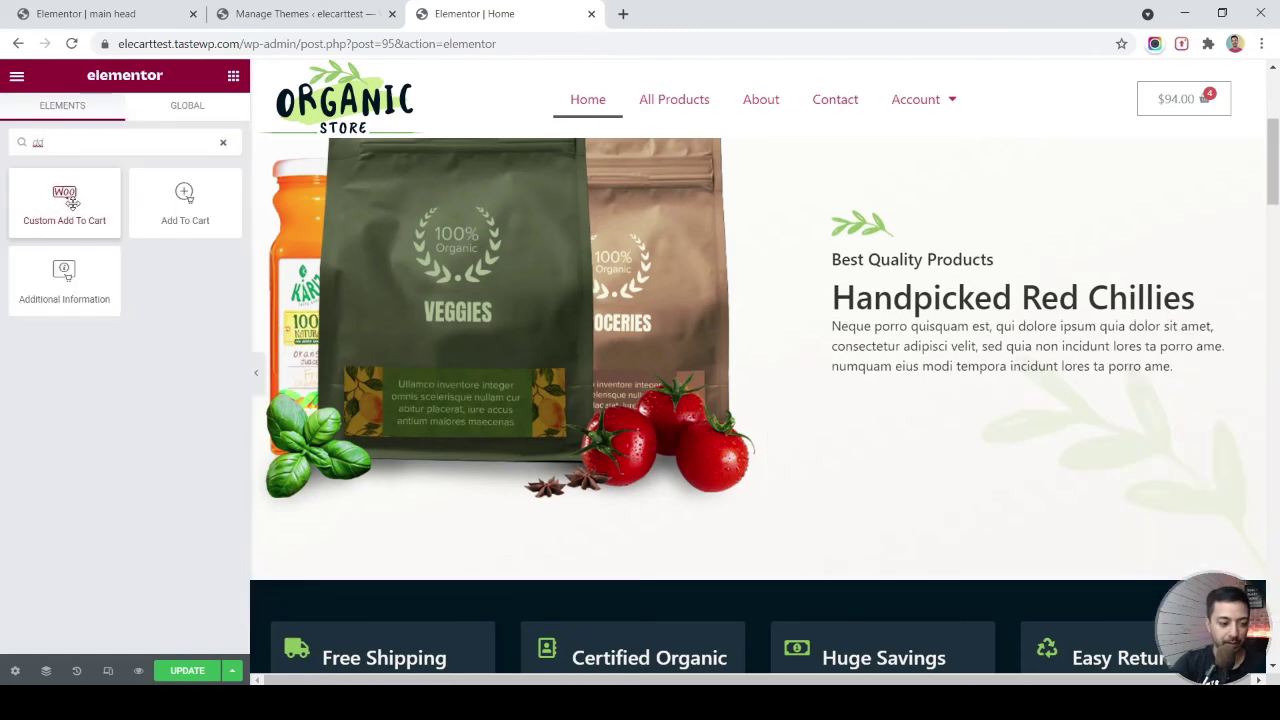
# - Add a Custom Add To Cart widget below the description for Handpicked Red Chillies
pyautogui.moveTo(72, 203); pyautogui.dragTo(908, 369)
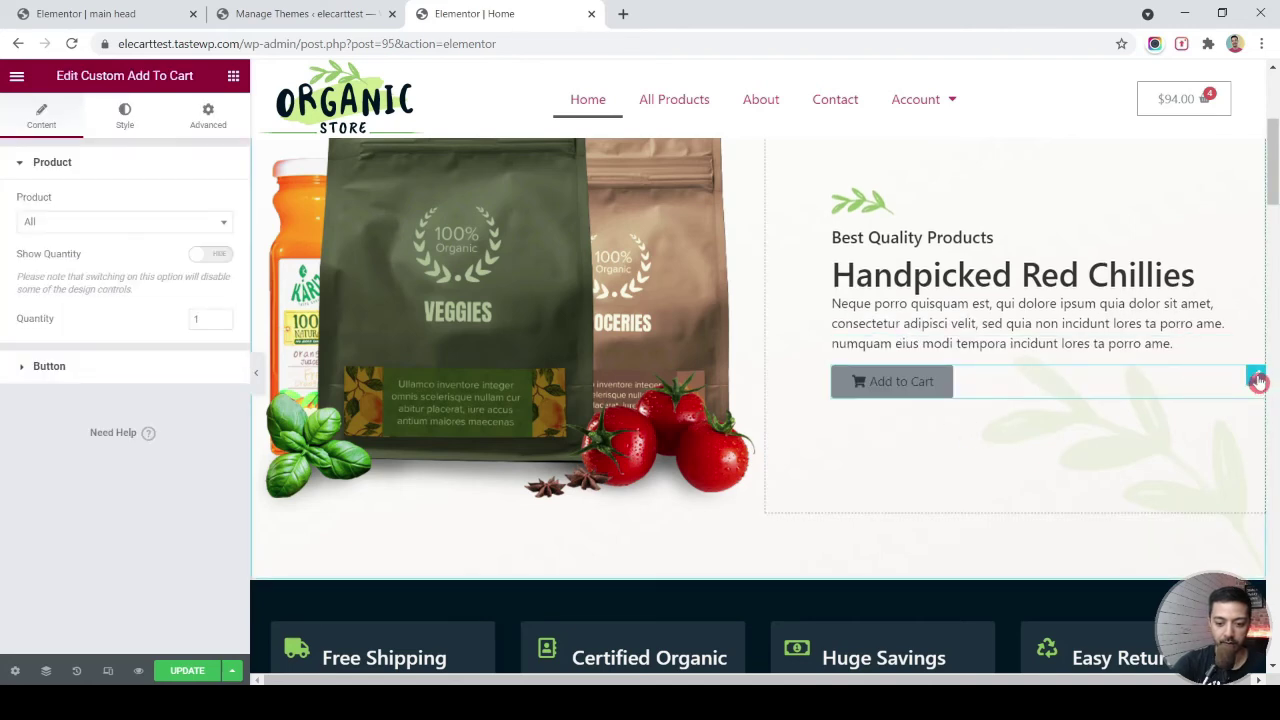
pyautogui.click(88, 224)
pyautogui.write('hand')
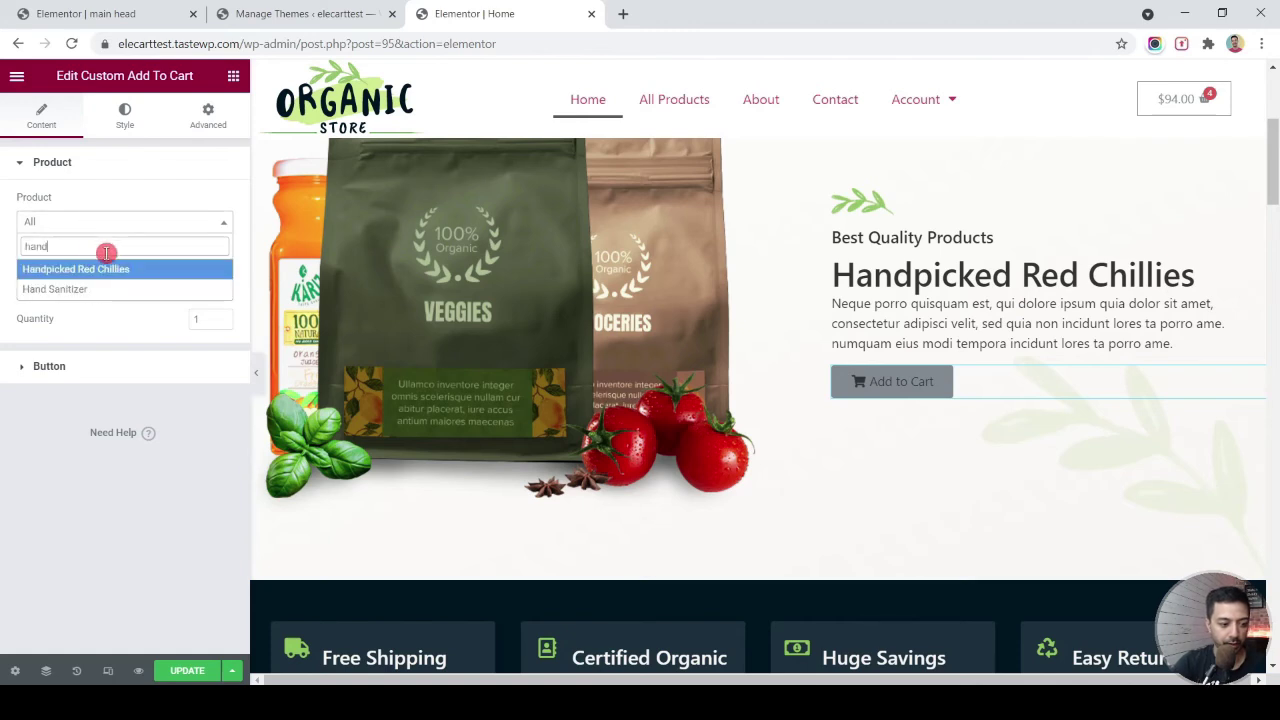
pyautogui.click(106, 269)
# - Label the cart button 'Buy Chilies' and align it left
pyautogui.click(78, 370)
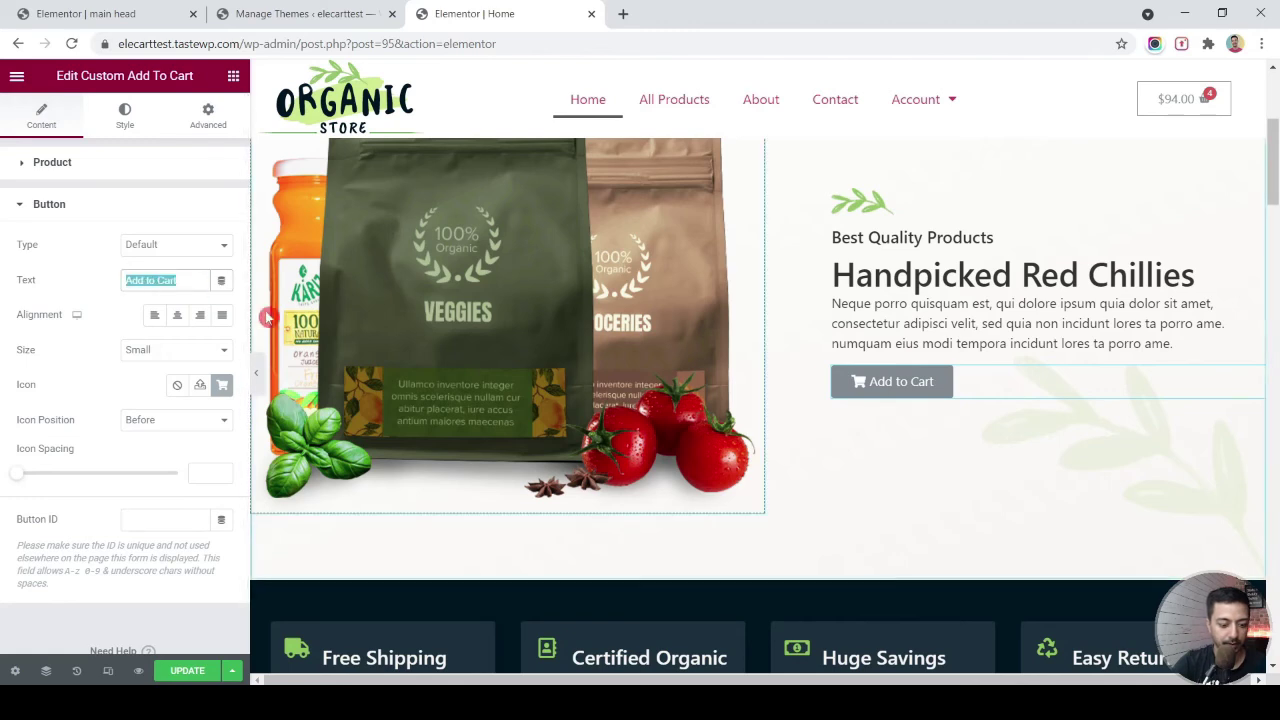
pyautogui.write('Buy Chillies')
pyautogui.press('Left')
pyautogui.press('Left')
pyautogui.press('Left')
pyautogui.press('BackSpace')
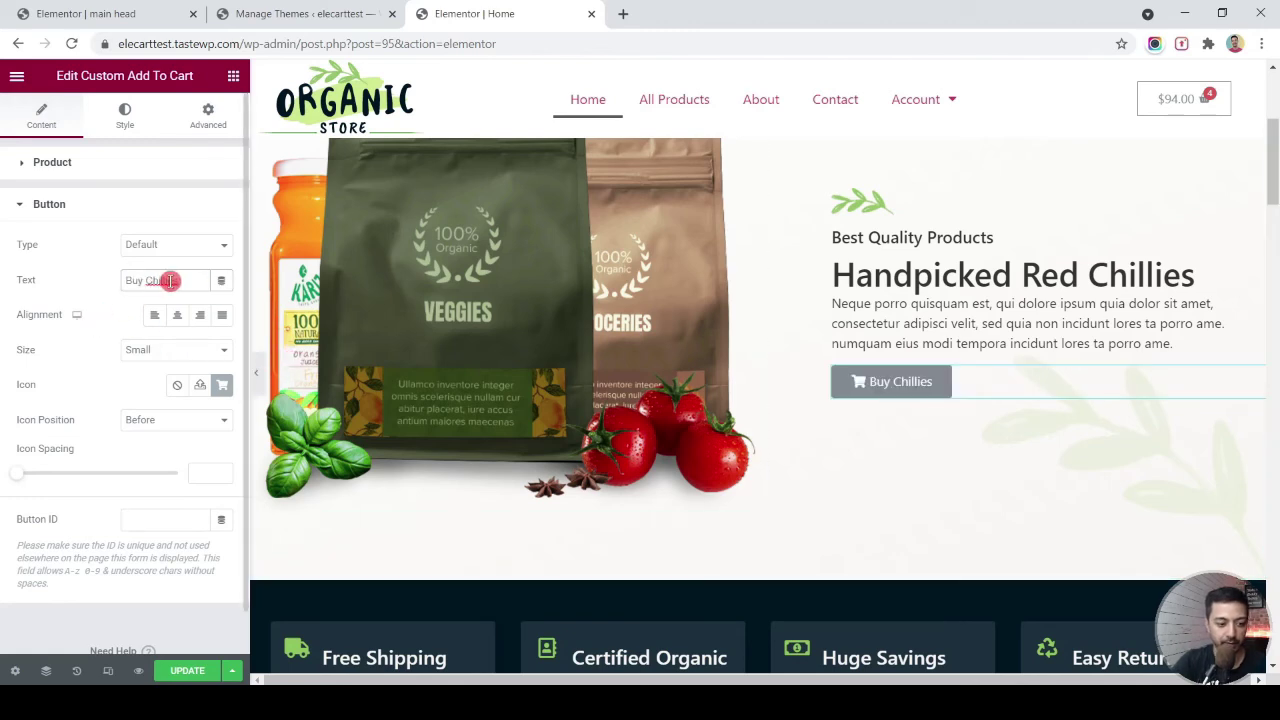
pyautogui.click(178, 316)
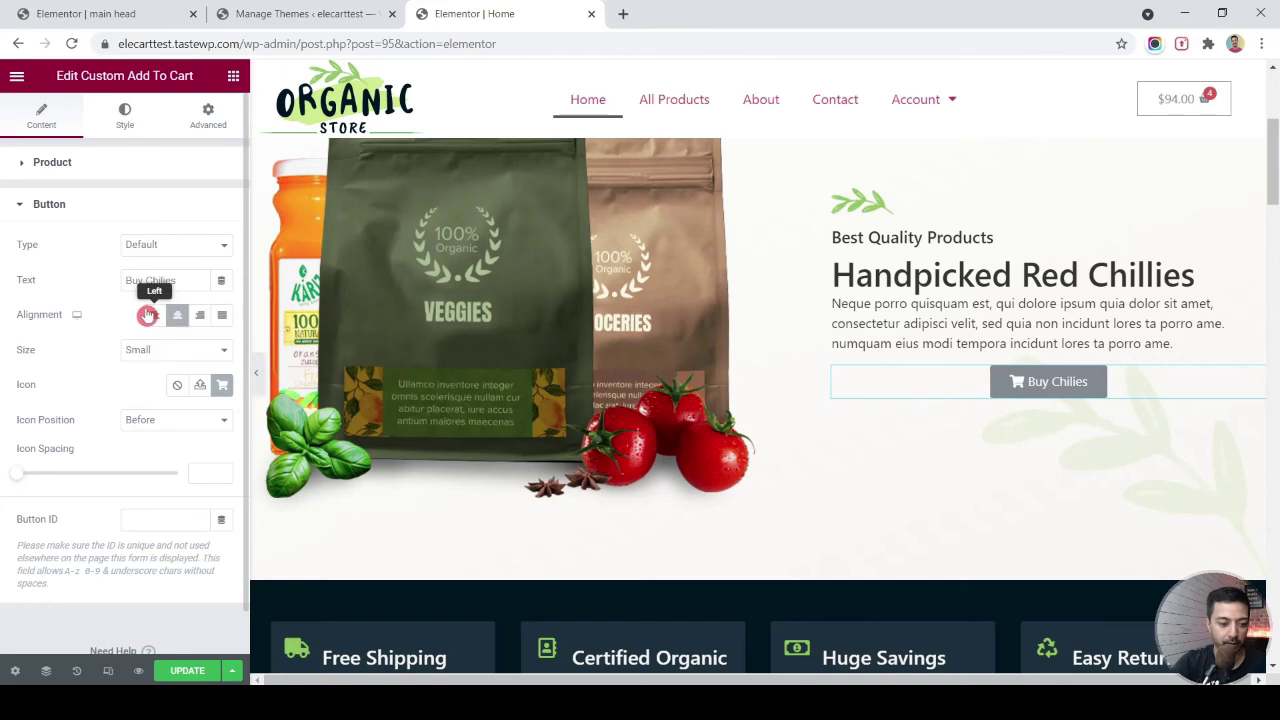
pyautogui.click(154, 315)
pyautogui.scroll(-1, 167, 370)
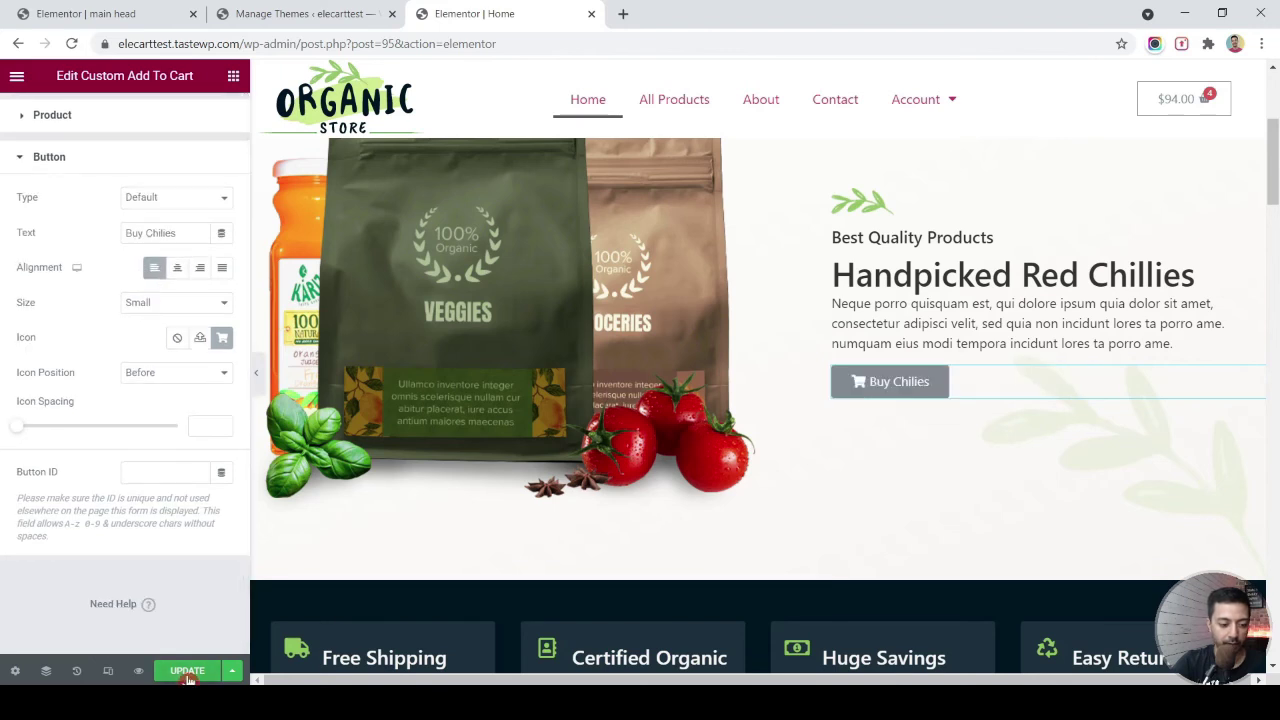
# - Update the homepage and open its live preview
pyautogui.click(138, 670)
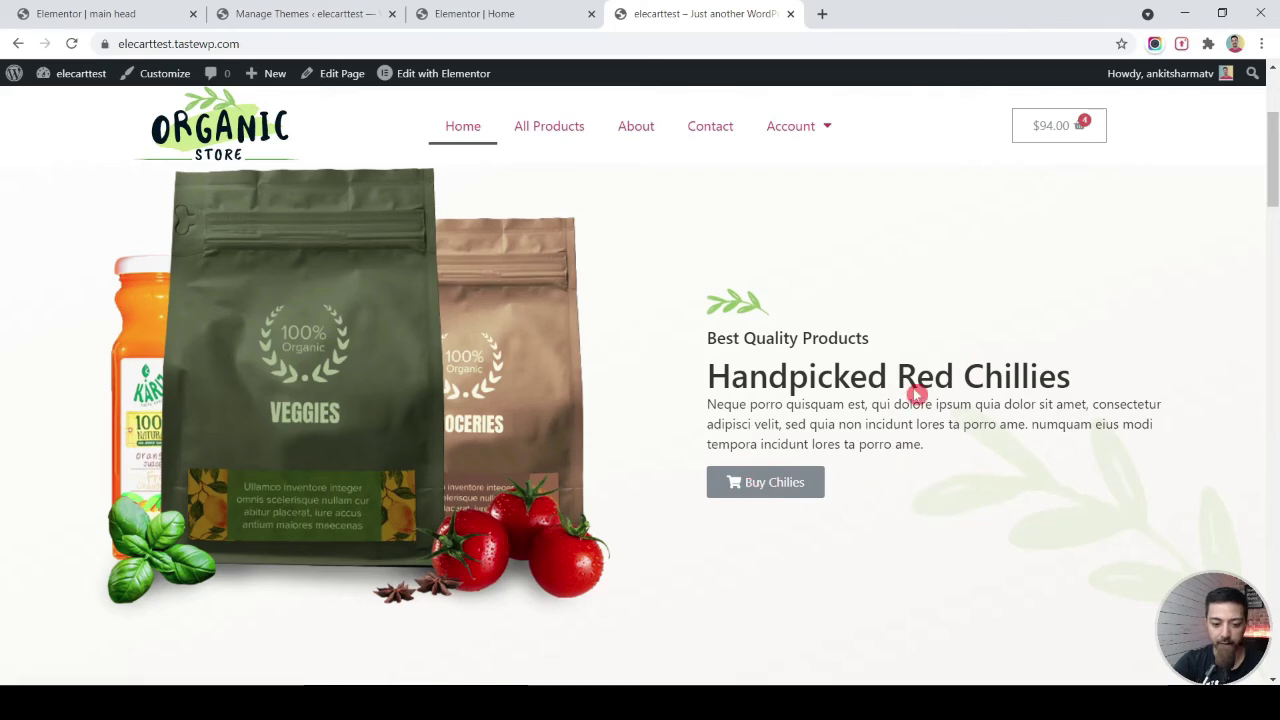
pyautogui.scroll(-10, 916, 396)
pyautogui.scroll(1, 916, 396)
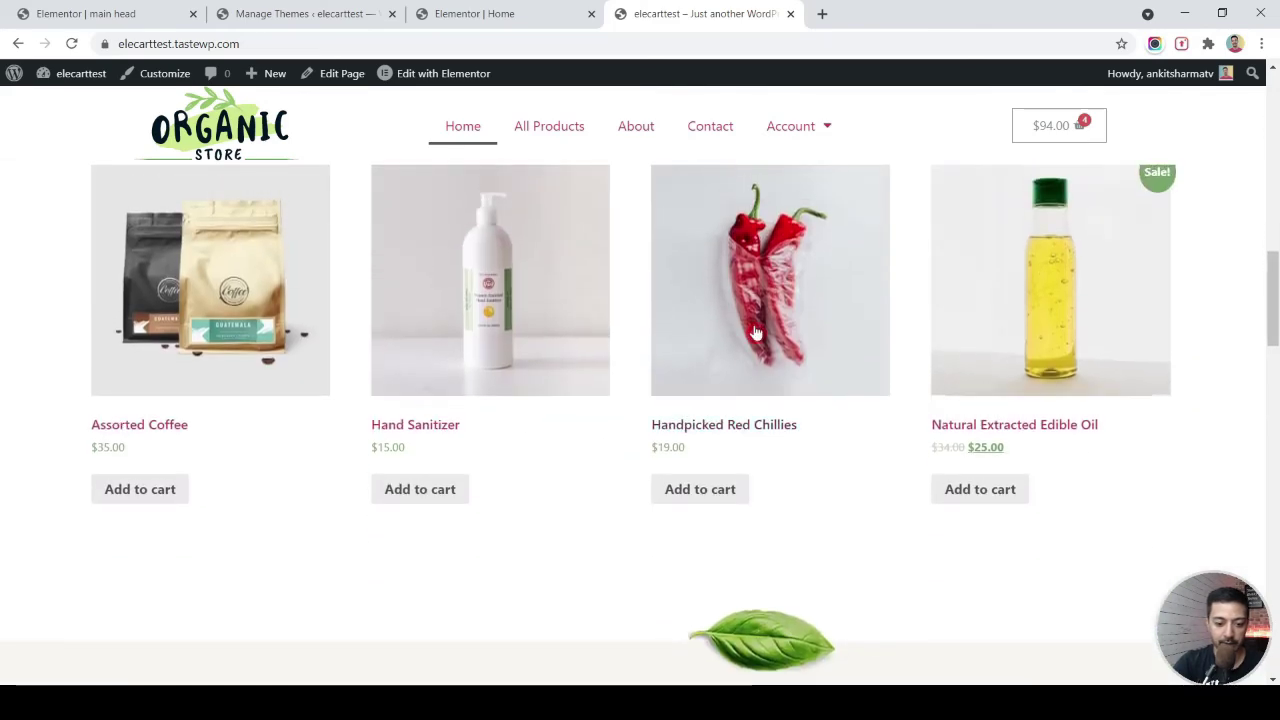
# - Open the Handpicked Red Chillies product page in a new tab and go to Edit product
pyautogui.rightClick(768, 335)
pyautogui.click(772, 340)
pyautogui.click(840, 13)
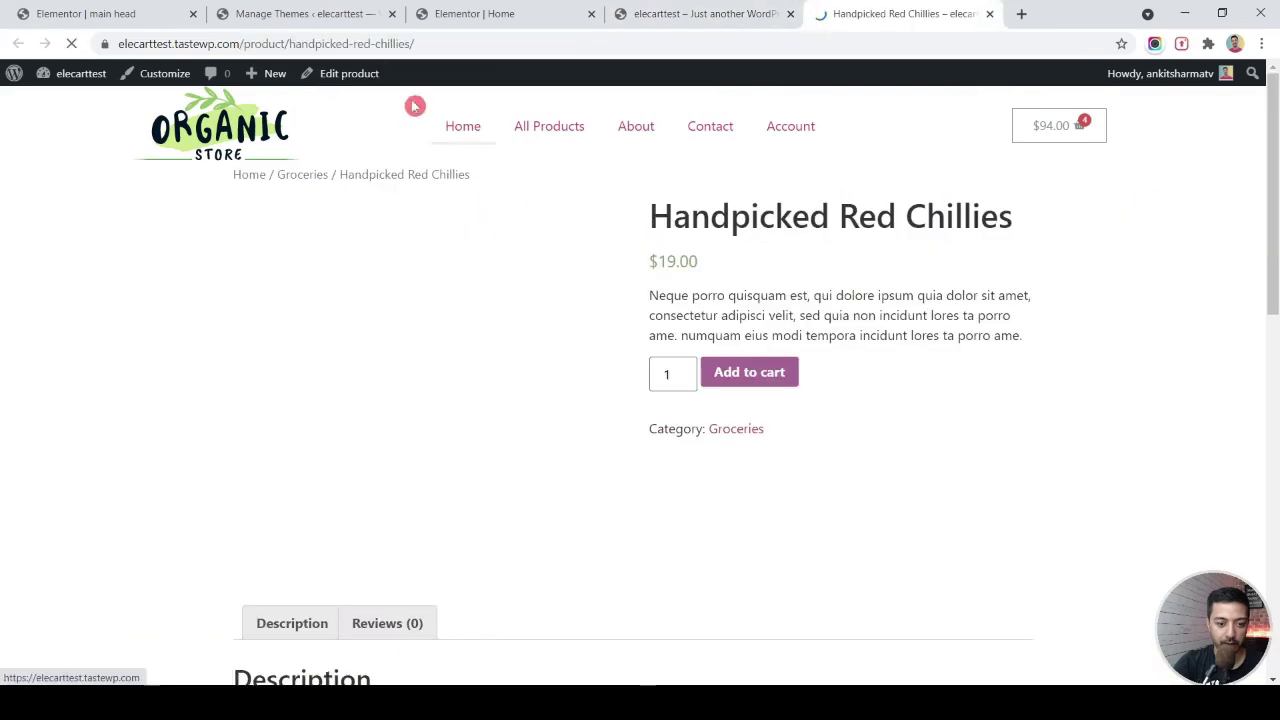
pyautogui.click(337, 80)
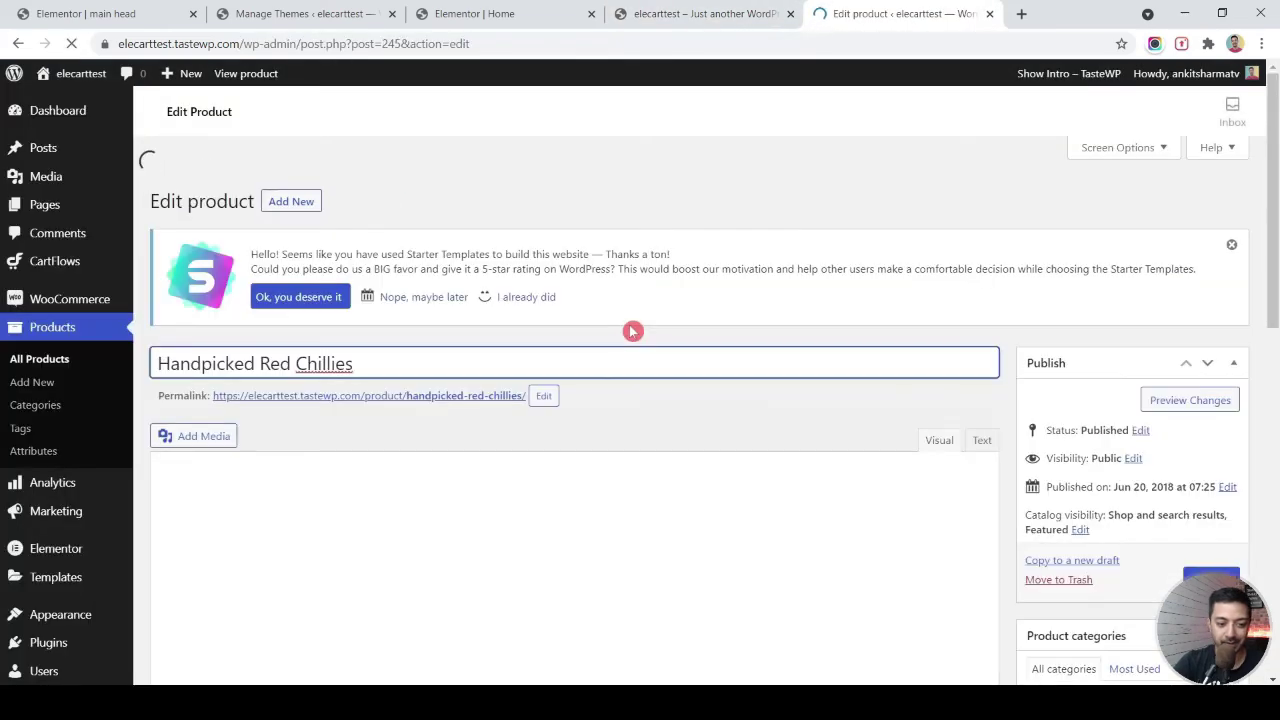
# - Append 'EDIT' to the product title, prefix the short description with 'SHORT DESC', and update
pyautogui.click(651, 366)
pyautogui.write('EDIT')
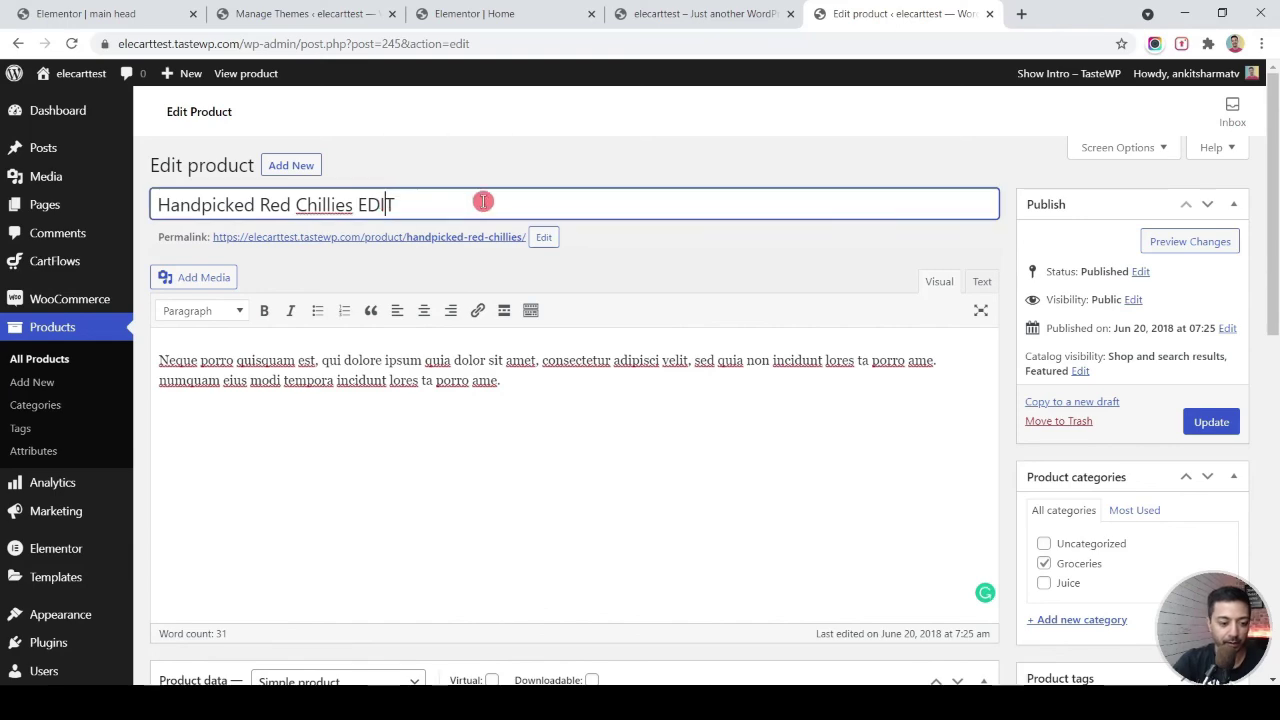
pyautogui.scroll(-8, 483, 200)
pyautogui.click(171, 314)
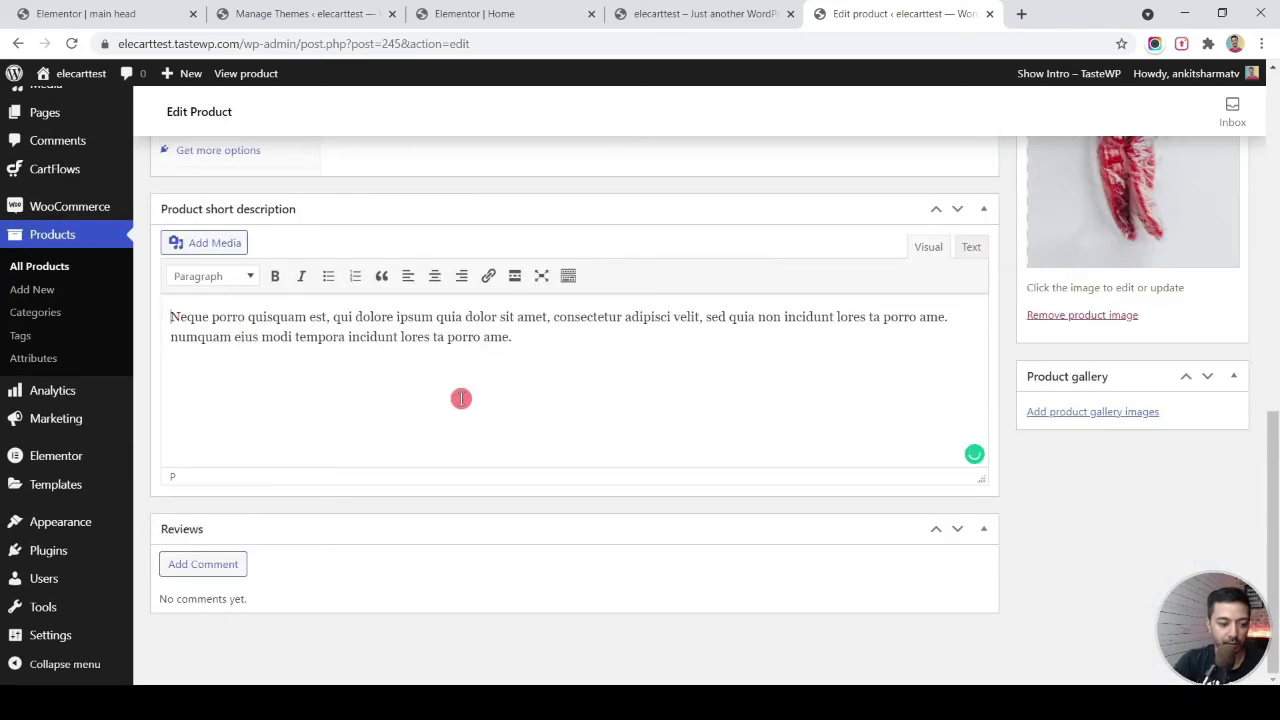
pyautogui.scroll(8, 461, 398)
pyautogui.click(1211, 305)
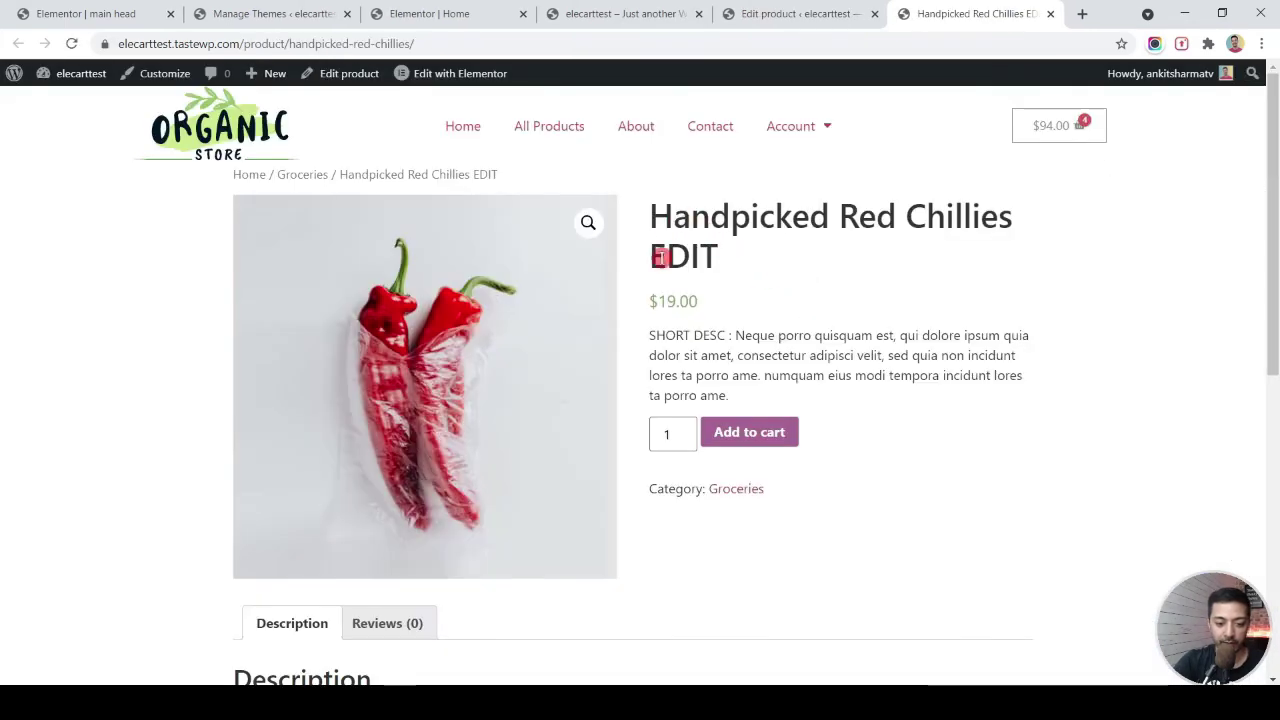
pyautogui.doubleClick(666, 261)
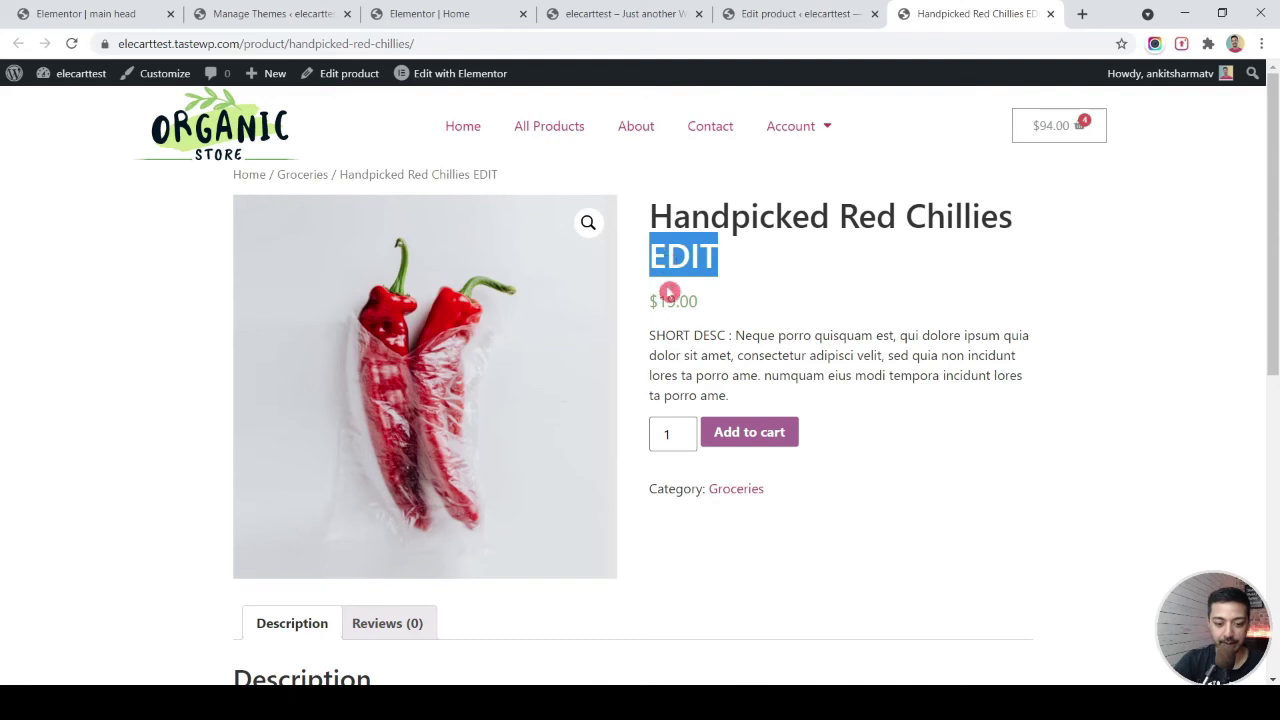
pyautogui.moveTo(651, 335); pyautogui.dragTo(722, 336)
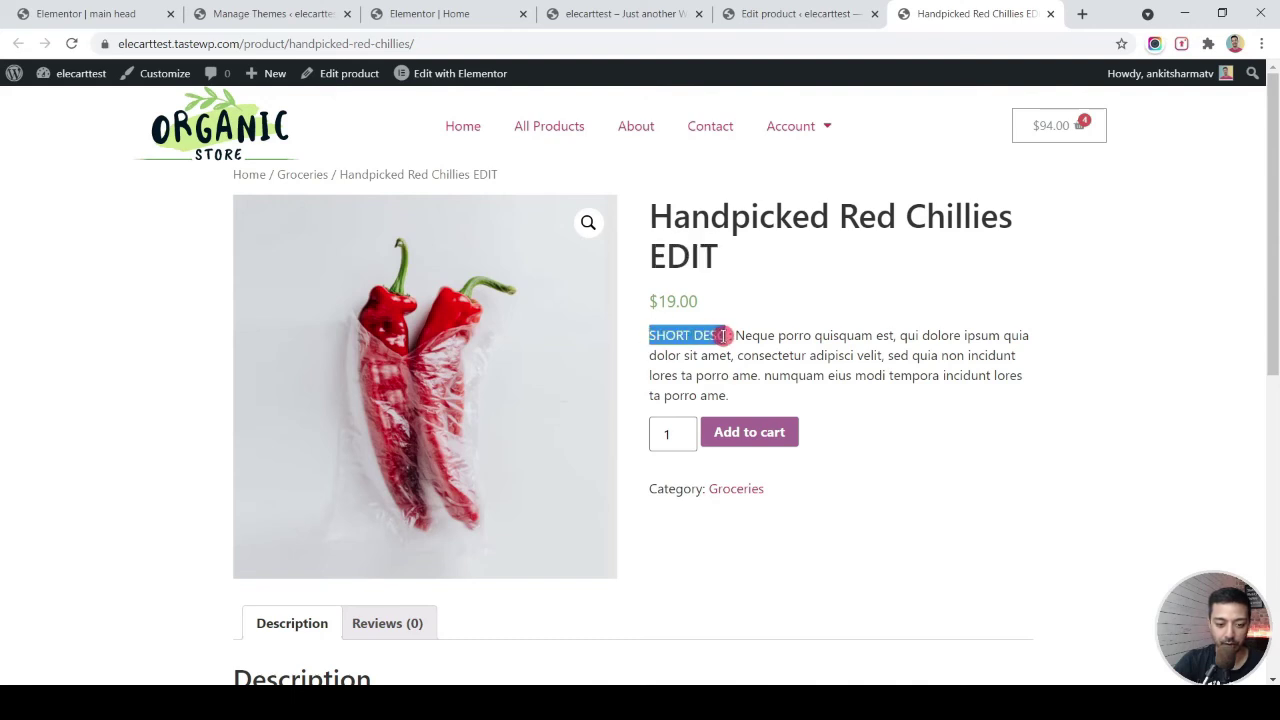
# - Reload the homepage and confirm the hero shows 'Handpicked Red Chillies EDIT' and the SHORT DESC text
pyautogui.click(614, 10)
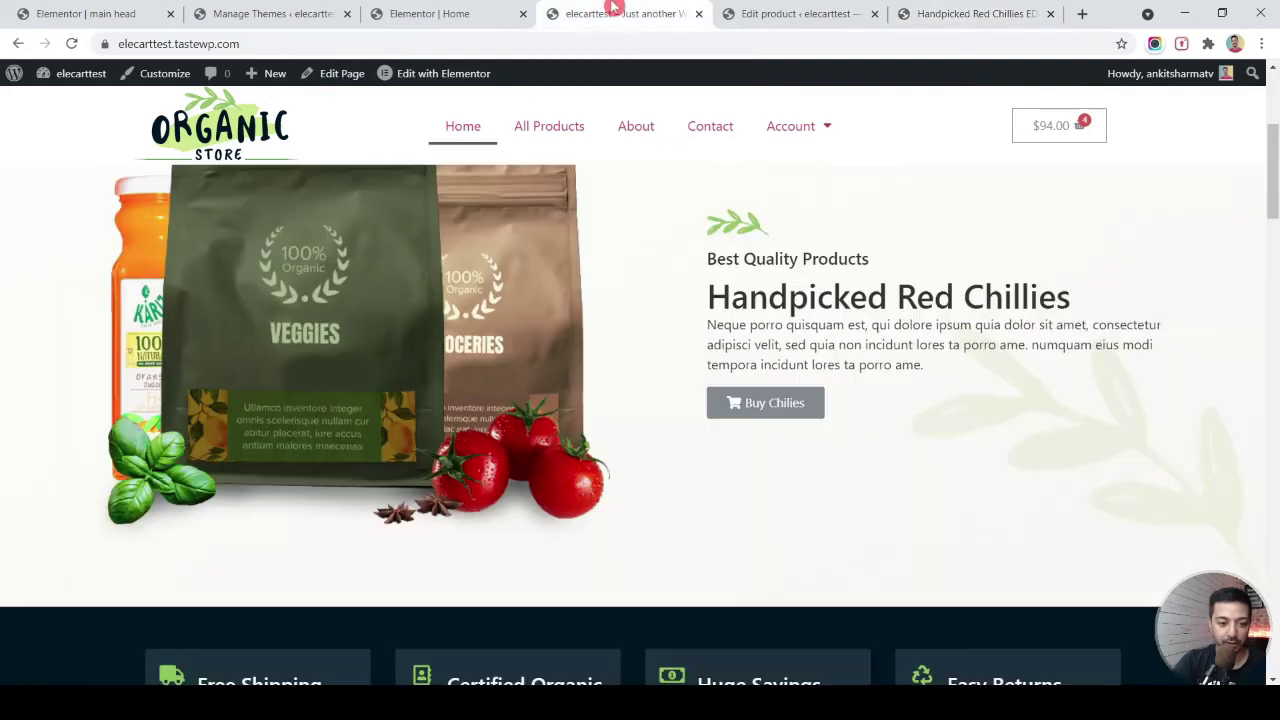
pyautogui.click(71, 44)
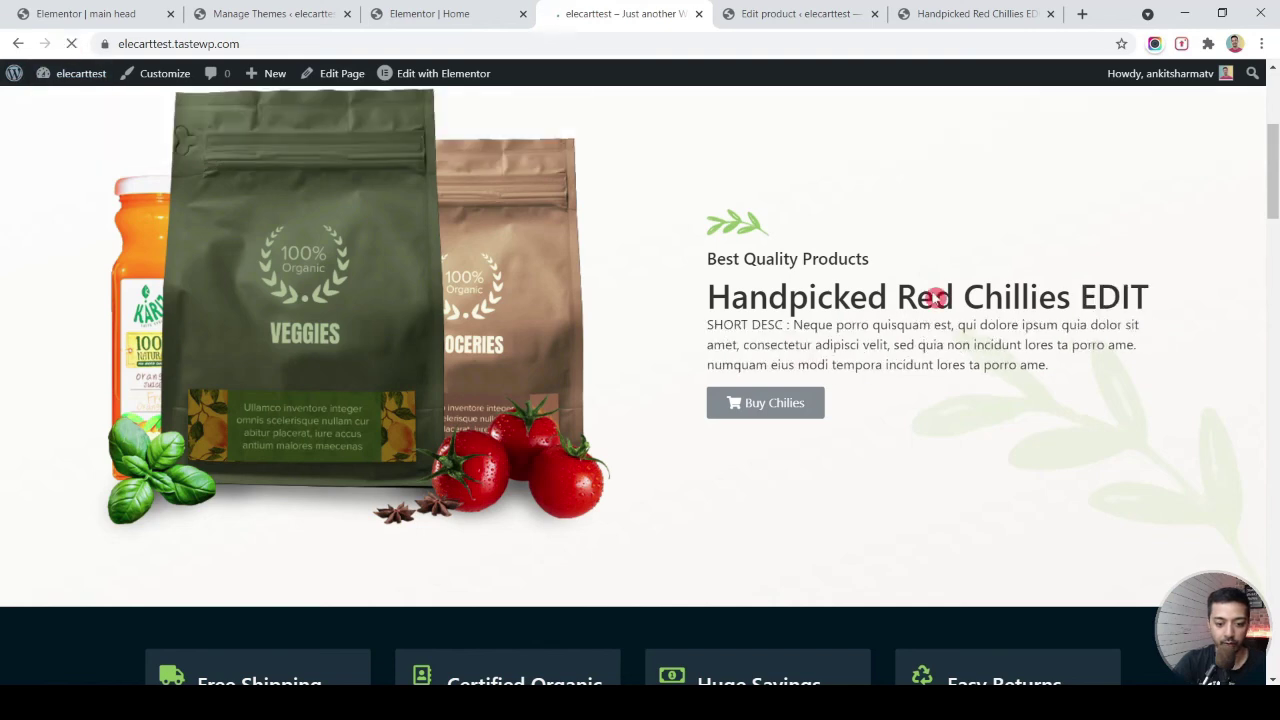
pyautogui.doubleClick(1124, 296)
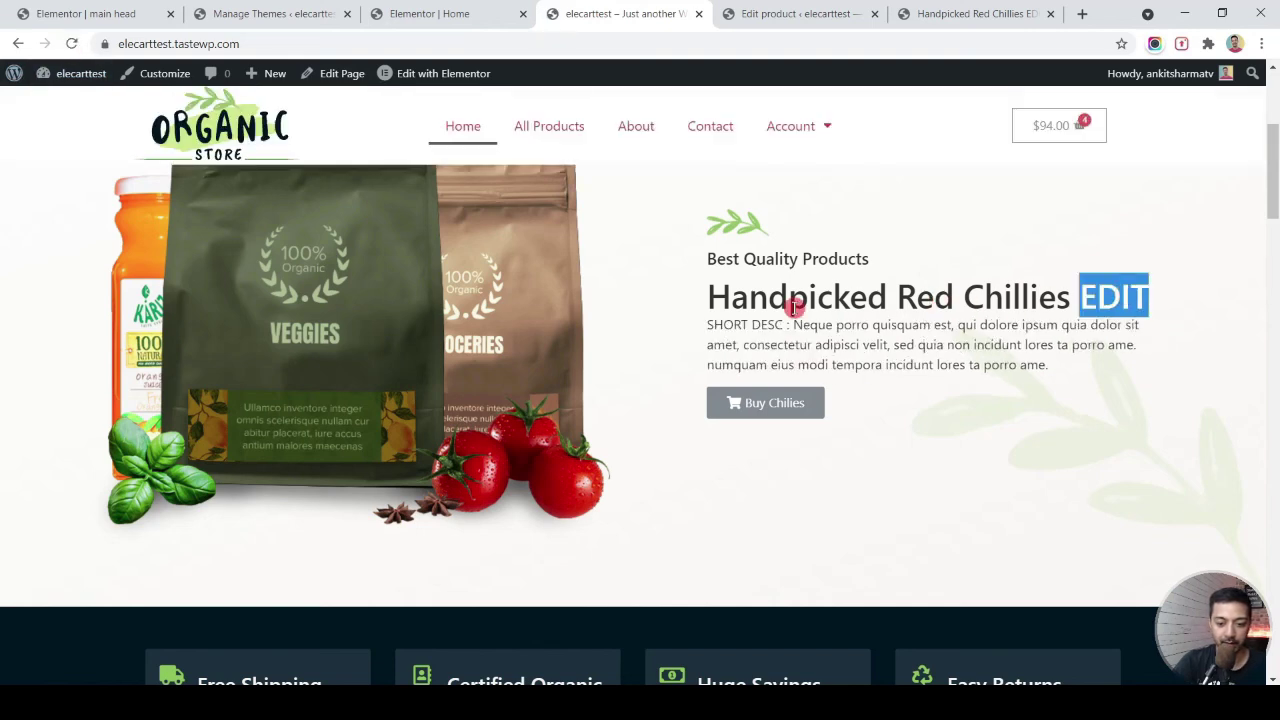
pyautogui.click(711, 324)
pyautogui.moveTo(711, 324); pyautogui.dragTo(790, 323)
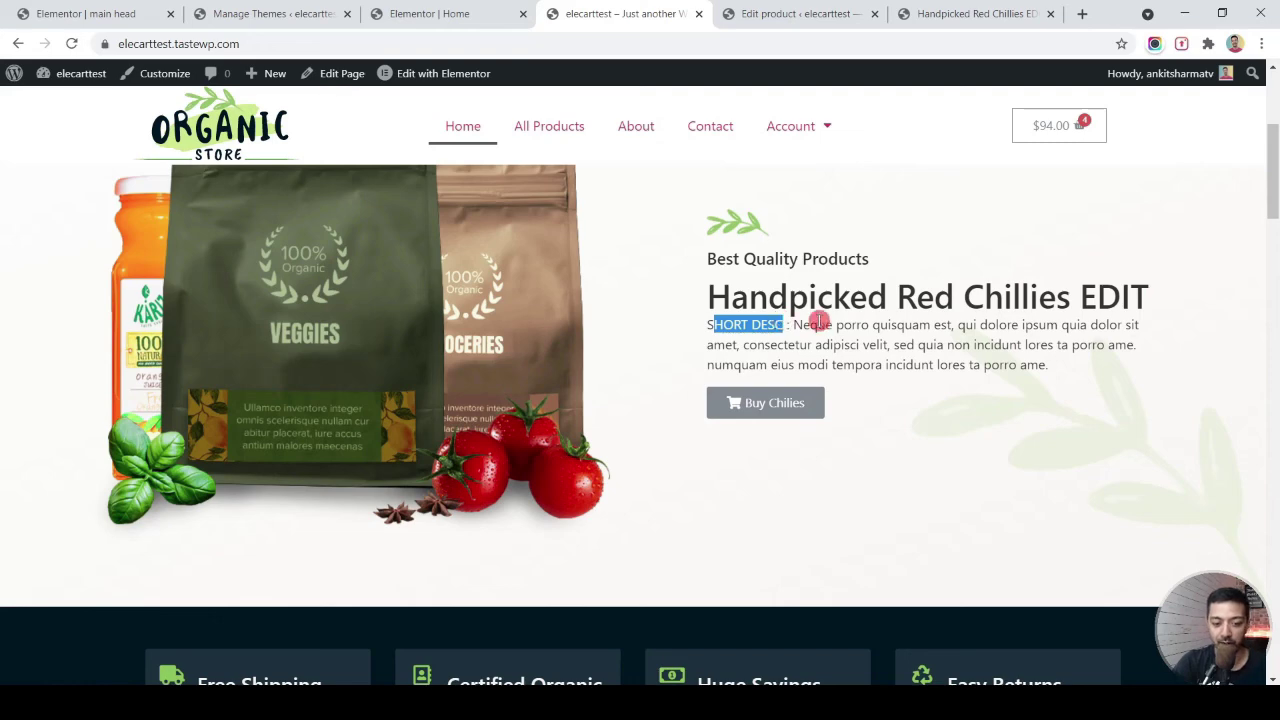
pyautogui.click(770, 10)
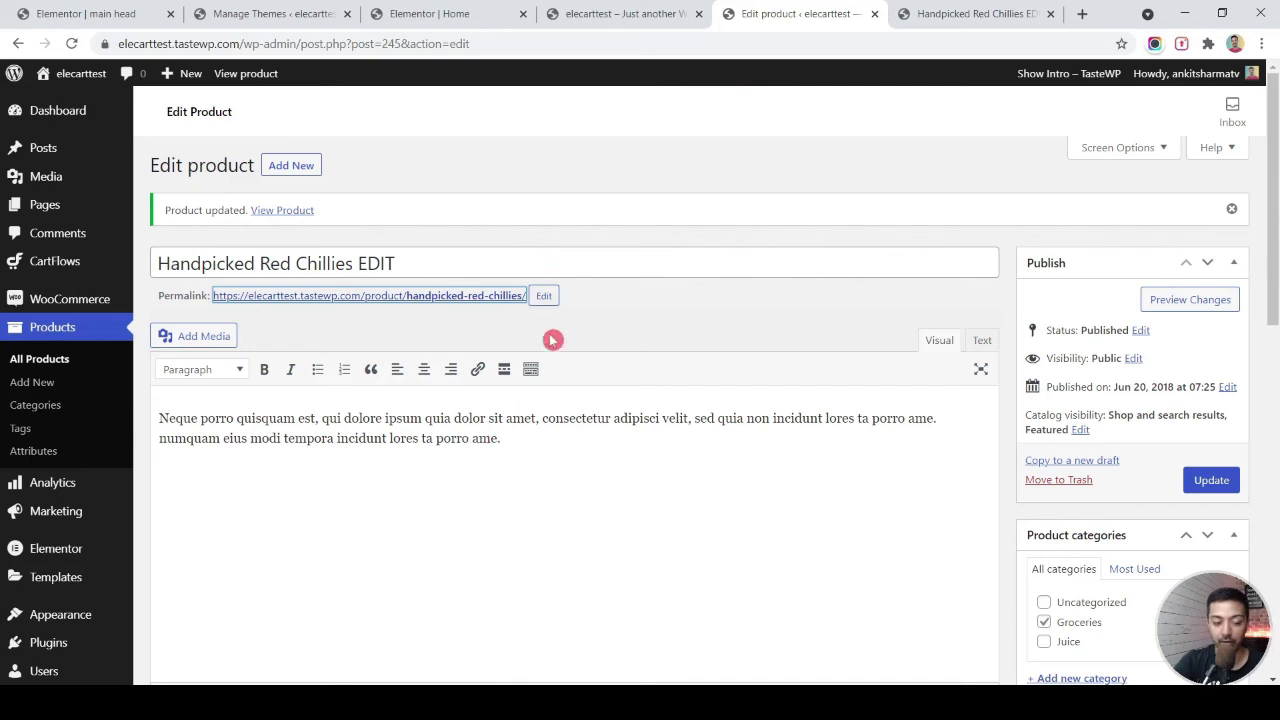
pyautogui.click(613, 11)
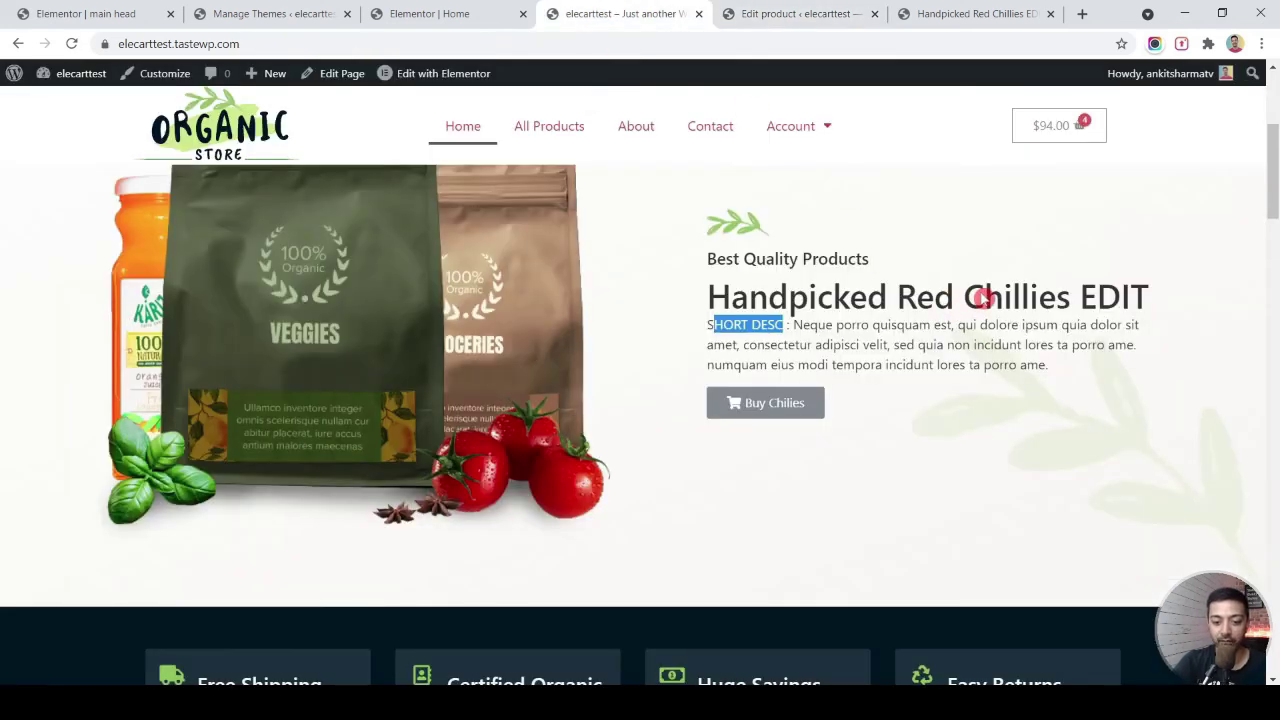
pyautogui.click(985, 298)
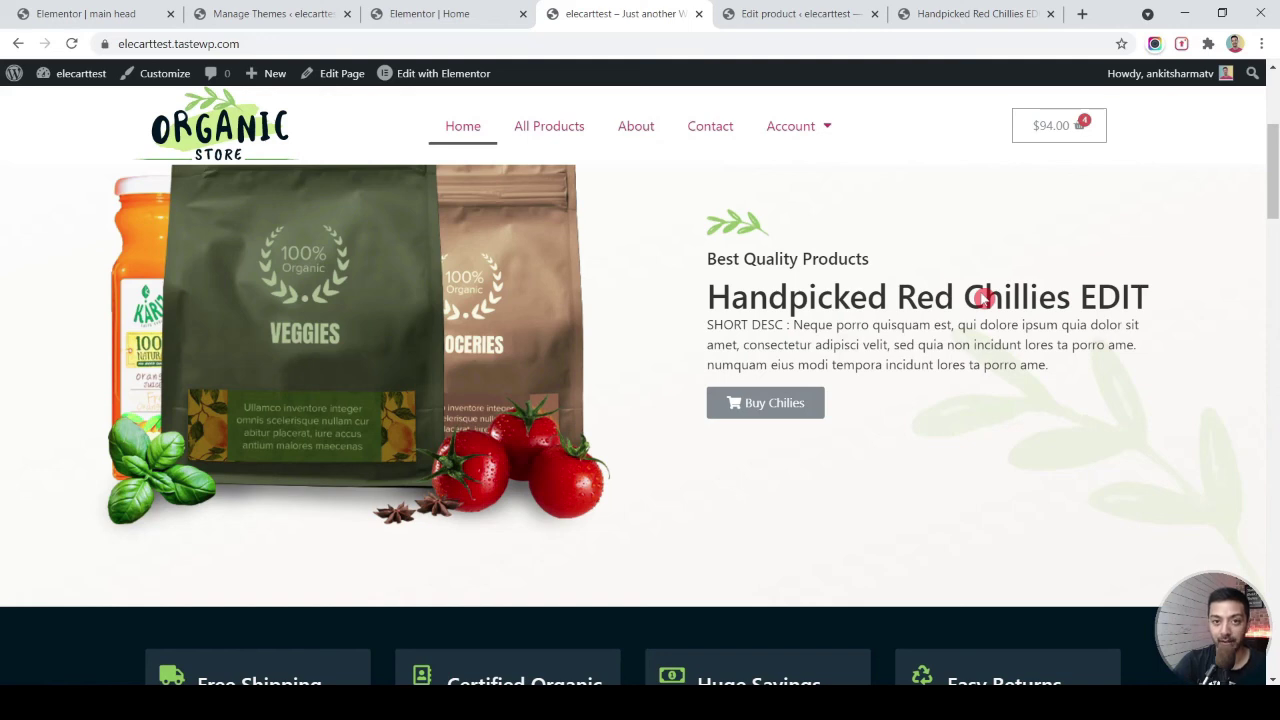